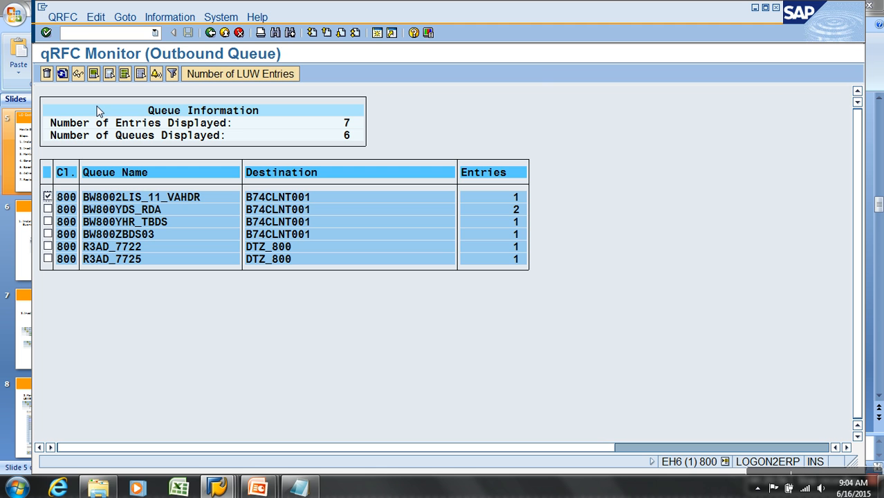
Delete the selected outbound queue BW8002LIS_11_VAHDR for destination B74CLNT001.
{"action": "left_click", "coordinate": [46, 73]}
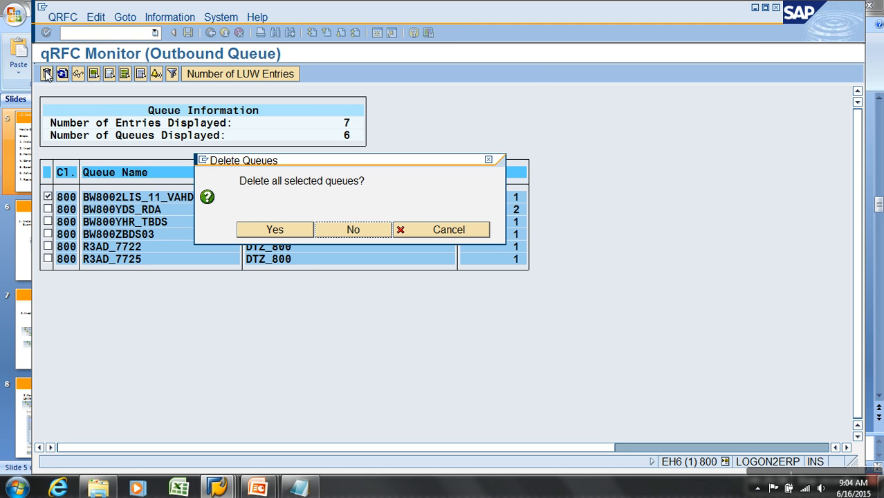
{"action": "left_click", "coordinate": [253, 230]}
Open transaction RSA7 and delete the delta queue of DataSource 2LIS_11_VAHDR for B74CLNT001, running the deletion in the background.
{"action": "left_click", "coordinate": [116, 33]}
{"action": "type", "text": "/NRSA7"}
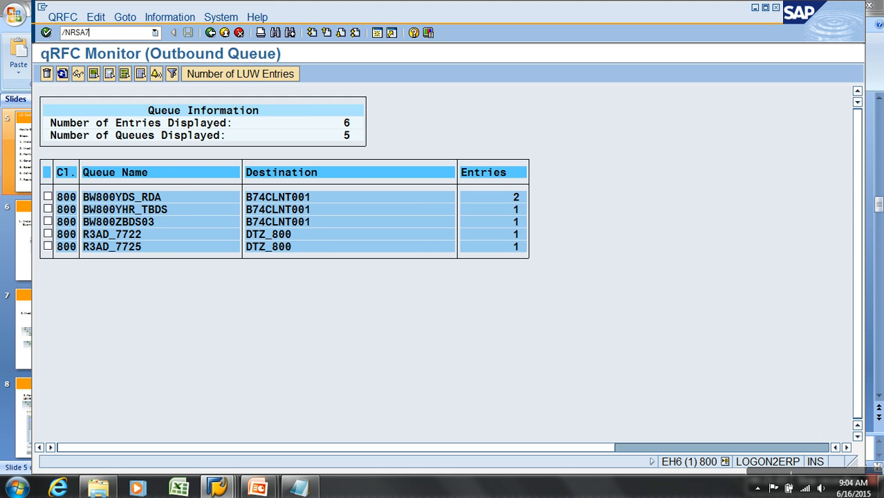
{"action": "key", "text": "Return"}
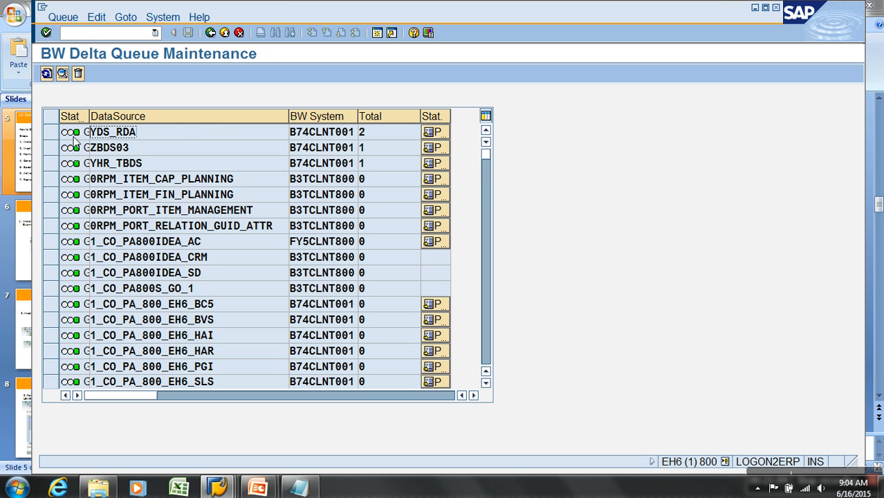
{"action": "scroll", "coordinate": [148, 218], "scroll_direction": "down", "scroll_amount": 4}
{"action": "scroll", "coordinate": [147, 218], "scroll_direction": "down", "scroll_amount": 1}
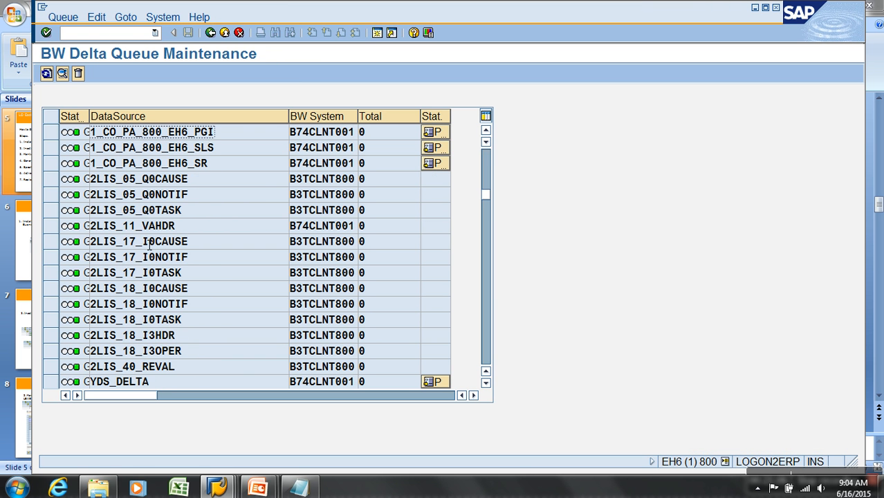
{"action": "left_click", "coordinate": [51, 226]}
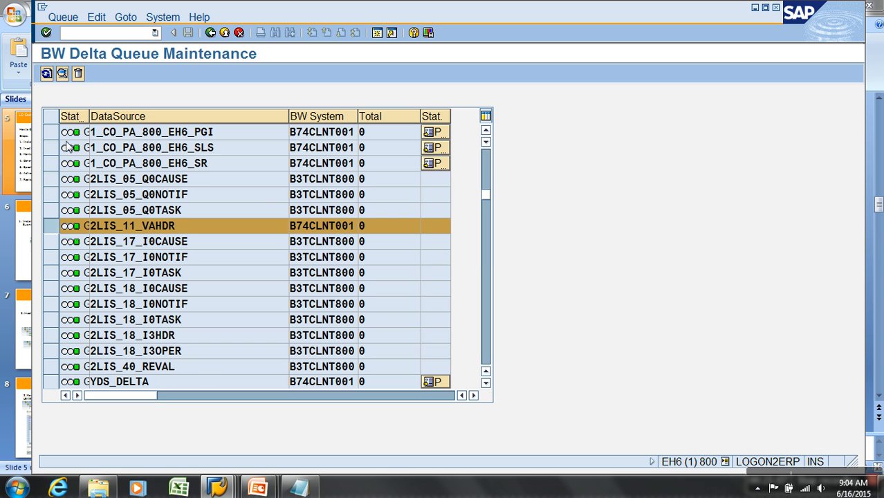
{"action": "left_click", "coordinate": [78, 73]}
{"action": "left_click", "coordinate": [267, 248]}
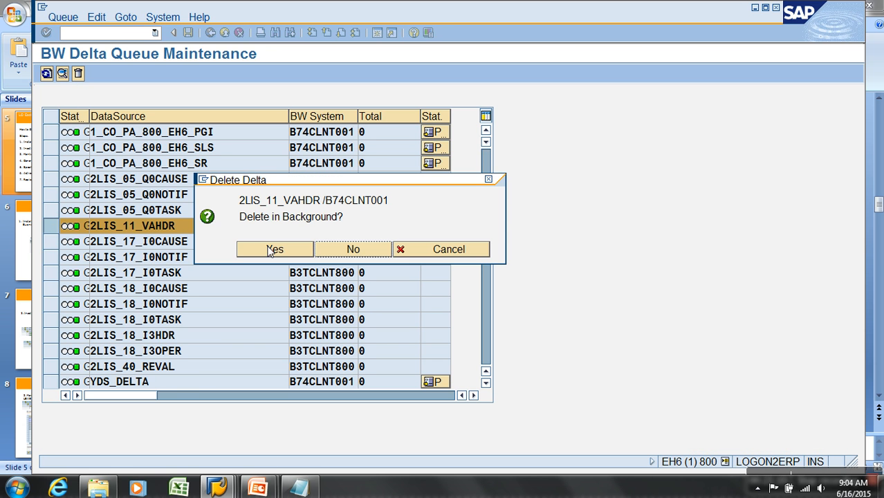
{"action": "left_click", "coordinate": [268, 249]}
Open transaction SMQ2 and list all inbound queues of client 800.
{"action": "left_click", "coordinate": [95, 34]}
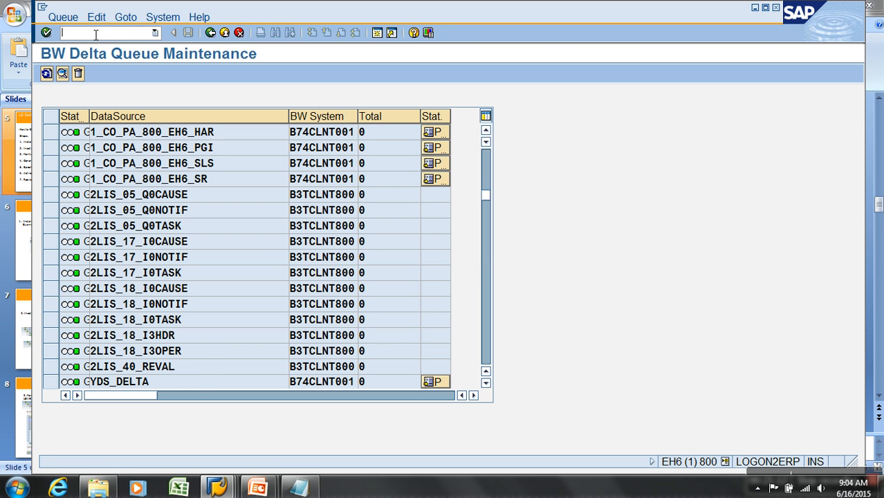
{"action": "type", "text": "/NSMQ2"}
{"action": "key", "text": "Return"}
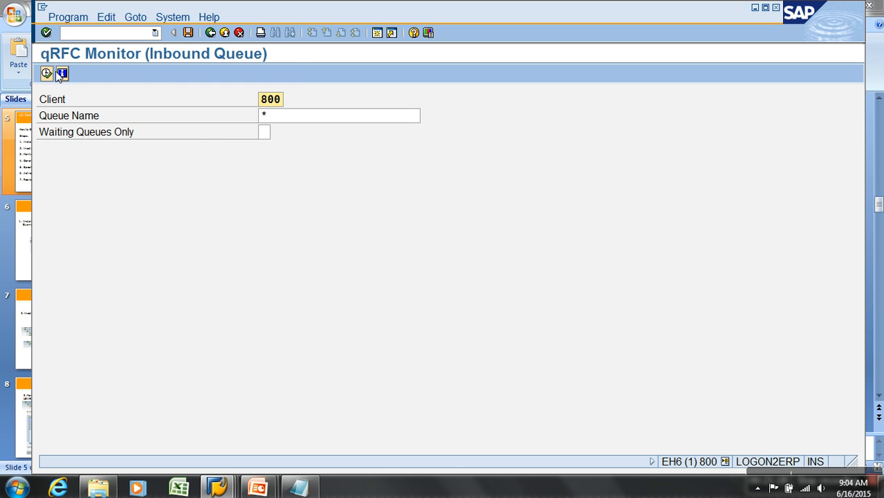
{"action": "left_click", "coordinate": [49, 73]}
Open transaction SM13 and list the update requests of all statuses from 31.01.2014.
{"action": "left_click", "coordinate": [114, 33]}
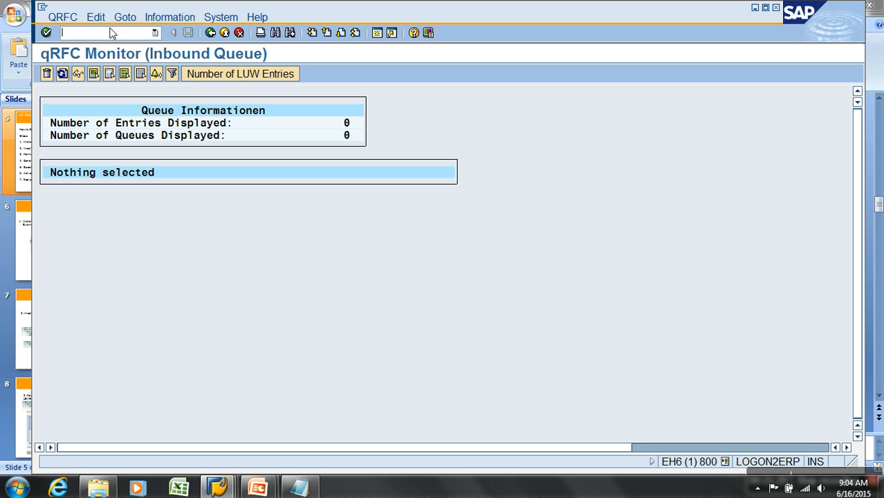
{"action": "type", "text": "/NSM13"}
{"action": "key", "text": "Return"}
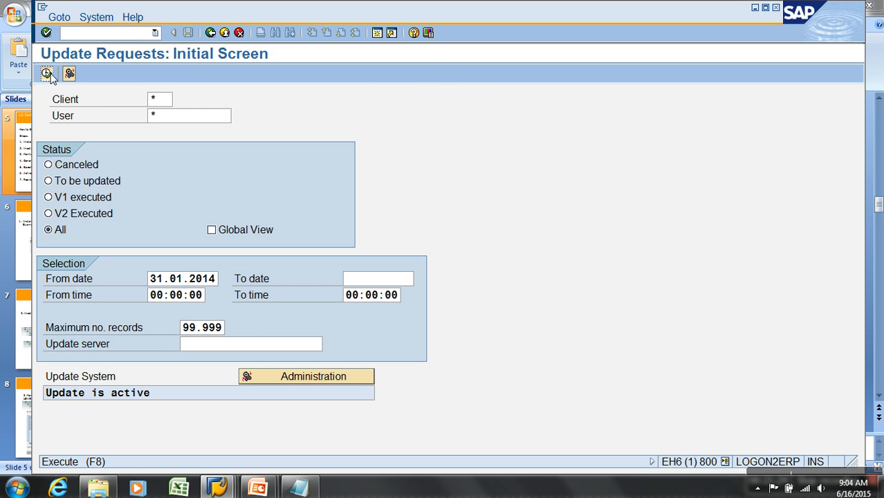
{"action": "left_click", "coordinate": [47, 73]}
Open the qRFC outbound queue monitor to check for remaining queue entries.
{"action": "left_click", "coordinate": [88, 36]}
{"action": "type", "text": "/NSMQ"}
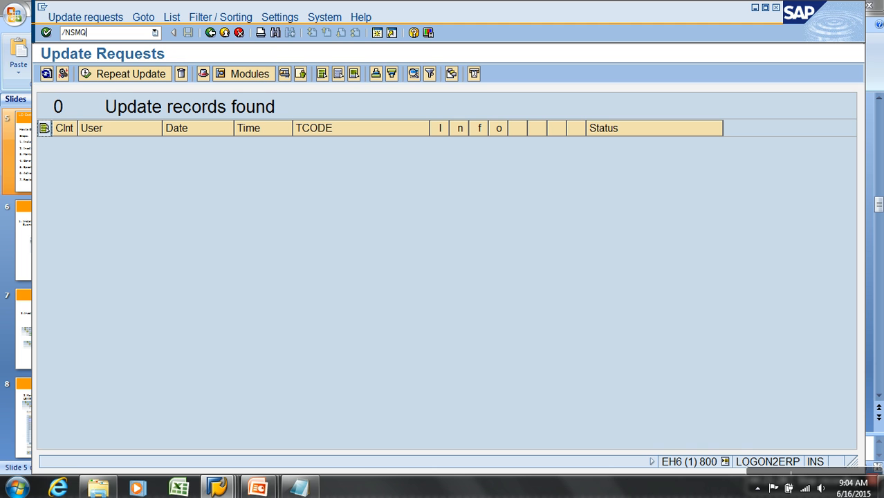
{"action": "key", "text": "BackSpace"}
{"action": "key", "text": "BackSpace"}
{"action": "key", "text": "BackSpace"}
{"action": "type", "text": "SMQ1"}
{"action": "key", "text": "Return"}
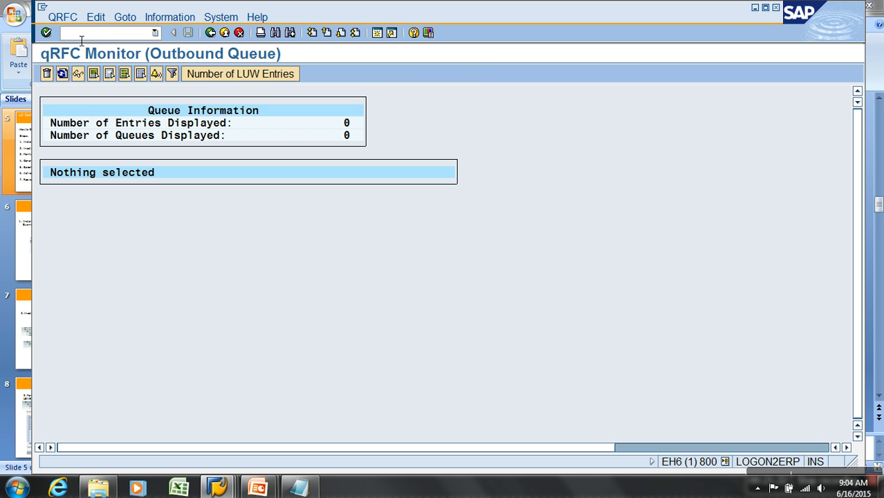
Open transaction LBWG, delete the setup data of application 11, and return to the SAP Easy Access screen.
{"action": "type", "text": "/NLBWG"}
{"action": "key", "text": "Return"}
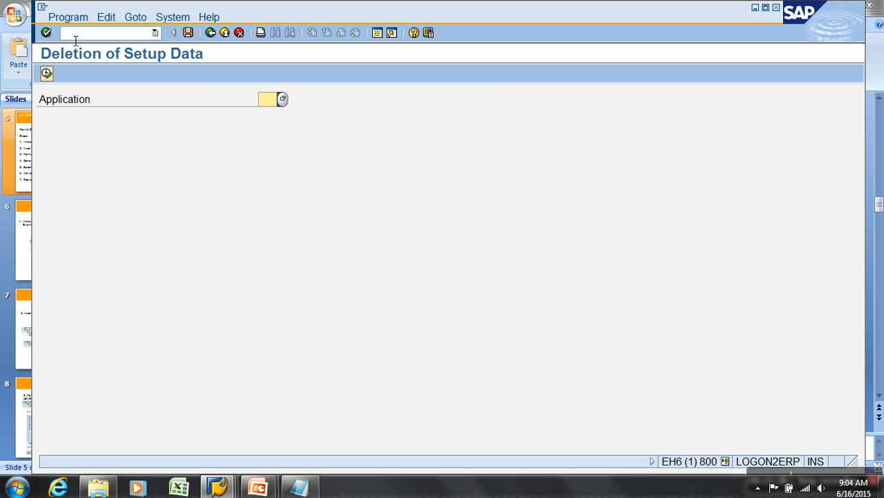
{"action": "type", "text": "11"}
{"action": "left_click", "coordinate": [47, 73]}
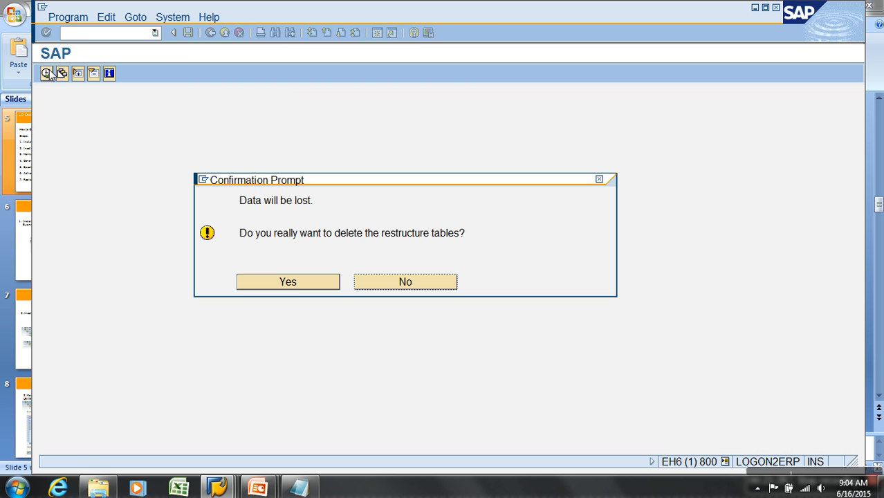
{"action": "left_click", "coordinate": [297, 289]}
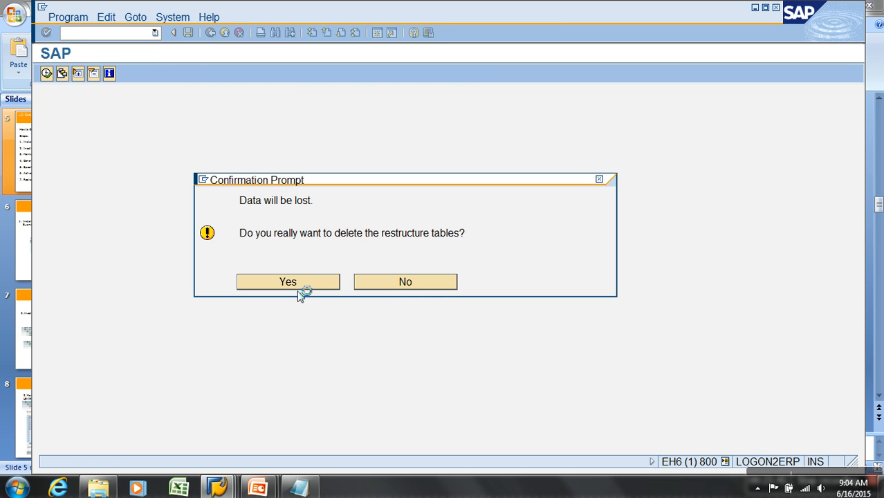
{"action": "left_click", "coordinate": [225, 33]}
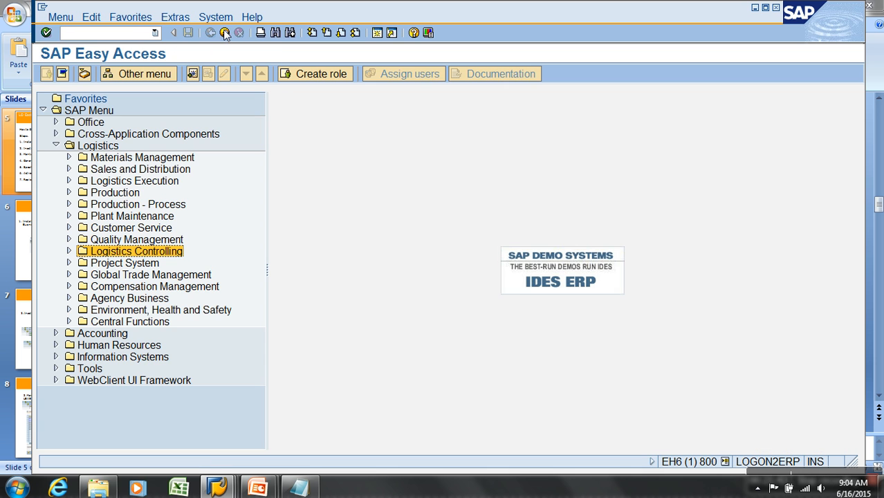
Open transaction RSA5 and display DataSource 2LIS_11_VAHDR under SAP-R/3, Sales and Distribution.
{"action": "left_click", "coordinate": [134, 38]}
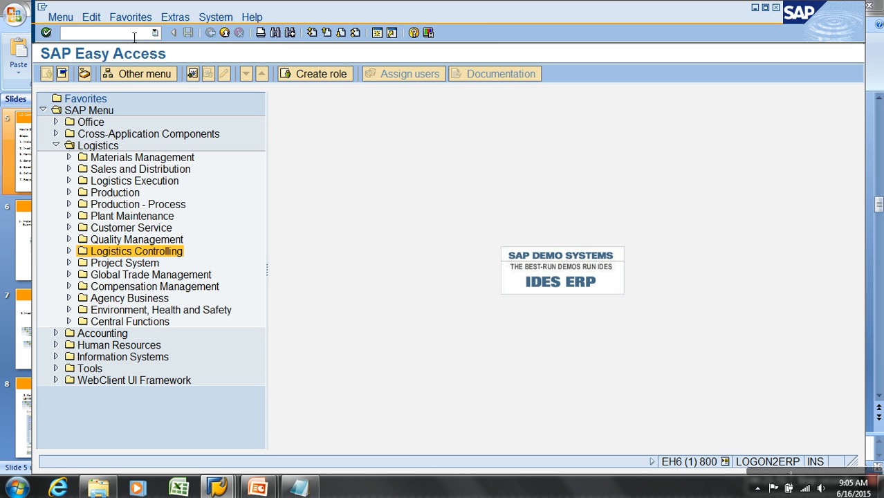
{"action": "type", "text": "RSA5"}
{"action": "key", "text": "Return"}
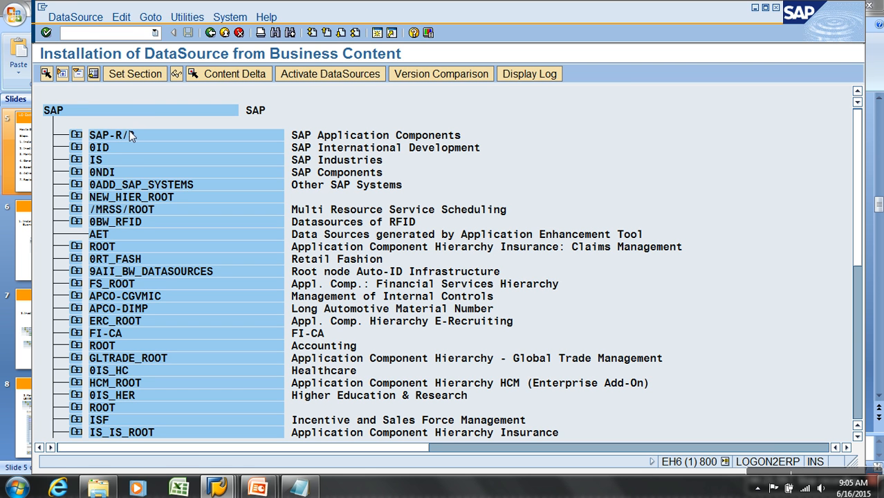
{"action": "left_click", "coordinate": [76, 135]}
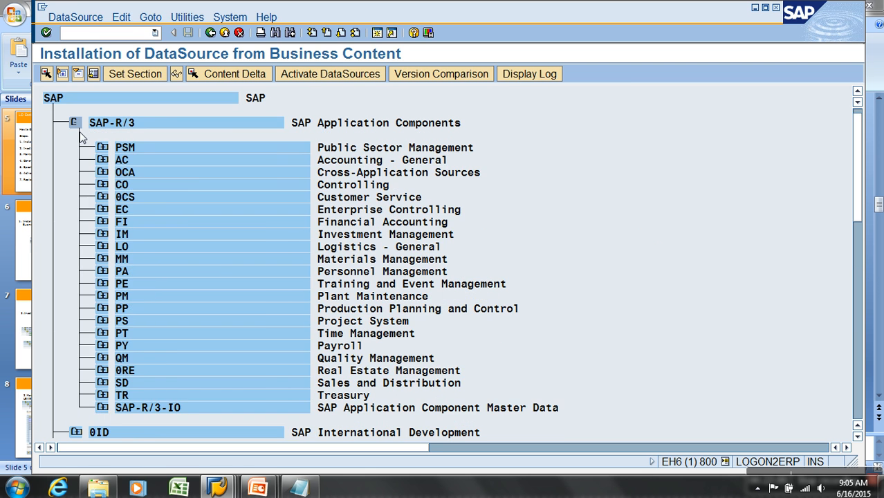
{"action": "left_click", "coordinate": [102, 383]}
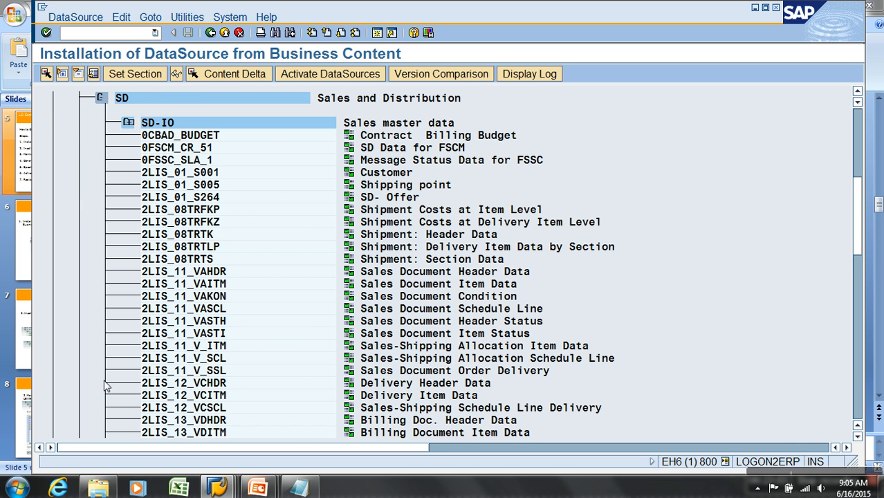
{"action": "scroll", "coordinate": [127, 362], "scroll_direction": "down", "scroll_amount": 1}
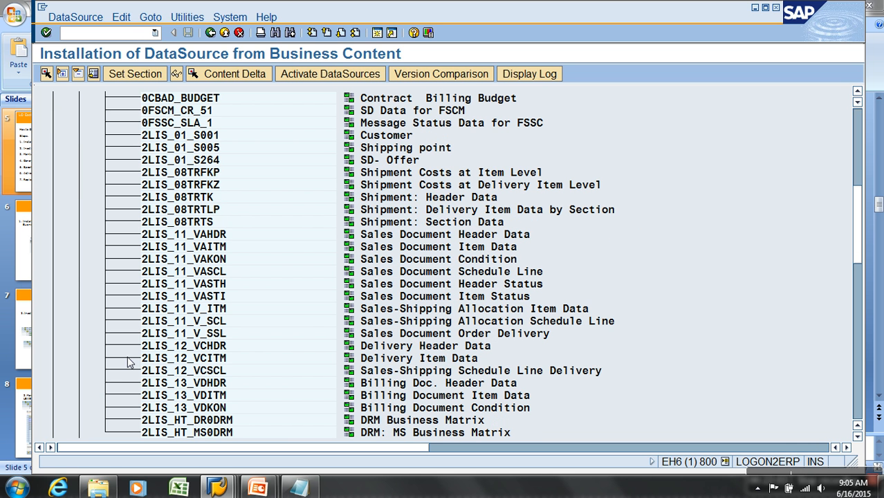
{"action": "double_click", "coordinate": [204, 237]}
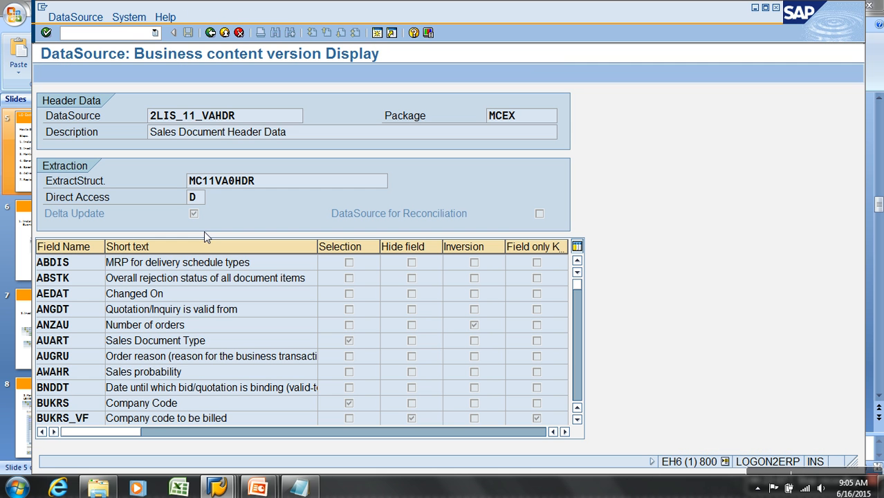
Examine the DataSource's name, extract structure, delta update setting and field list, and return to the DataSource tree.
{"action": "left_click_drag", "start_coordinate": [248, 116], "coordinate": [85, 112]}
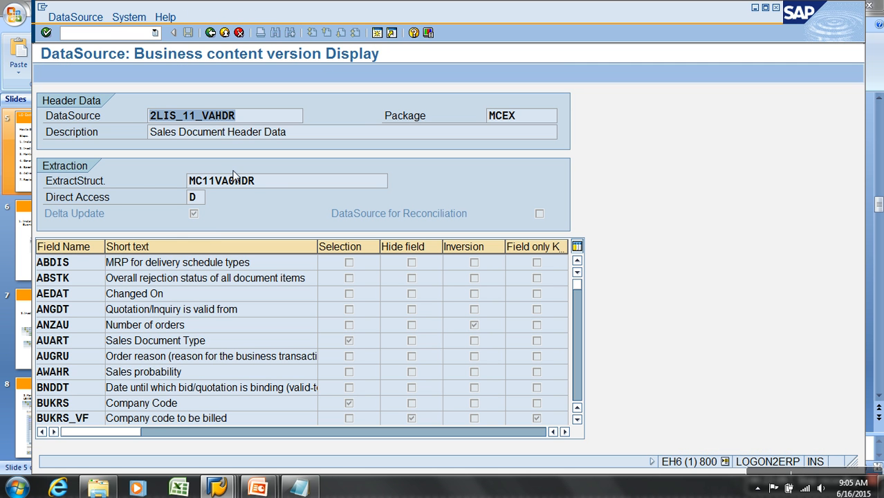
{"action": "left_click_drag", "start_coordinate": [269, 185], "coordinate": [140, 187]}
{"action": "left_click", "coordinate": [135, 222]}
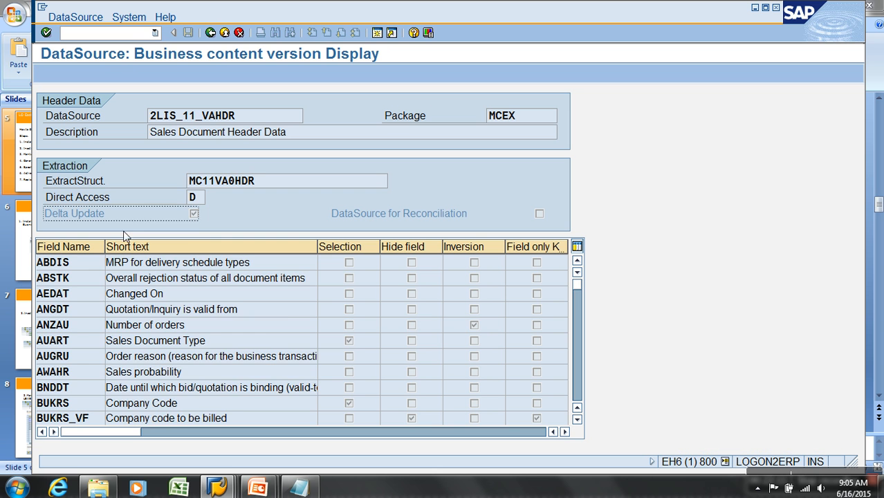
{"action": "scroll", "coordinate": [142, 318], "scroll_direction": "down", "scroll_amount": 10}
{"action": "scroll", "coordinate": [144, 326], "scroll_direction": "down", "scroll_amount": 5}
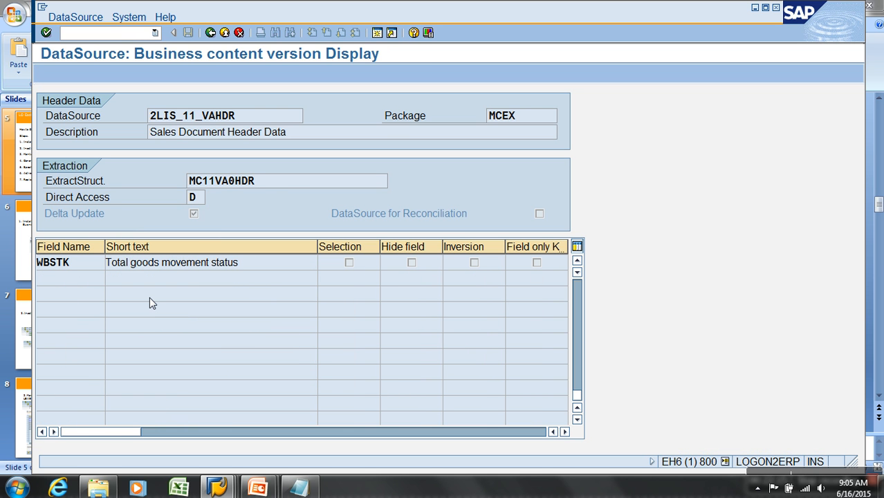
{"action": "left_click", "coordinate": [211, 32]}
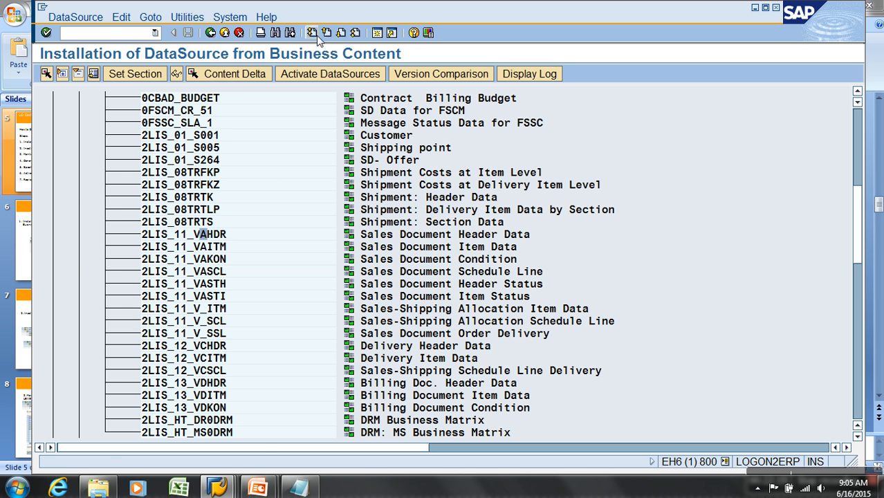
Leave the DataSource tree, reopen transaction RSA5 and expand the whole hierarchy from the SAP root node.
{"action": "left_click", "coordinate": [213, 33]}
{"action": "type", "text": "RSA5"}
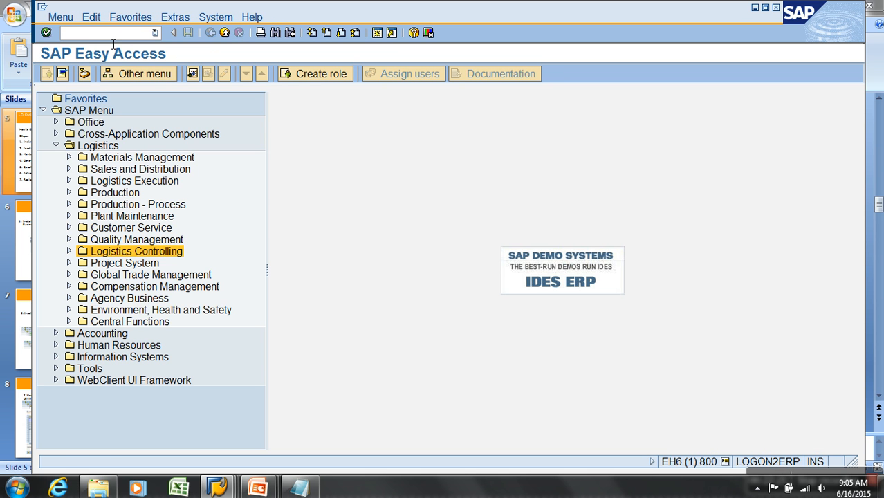
{"action": "key", "text": "Return"}
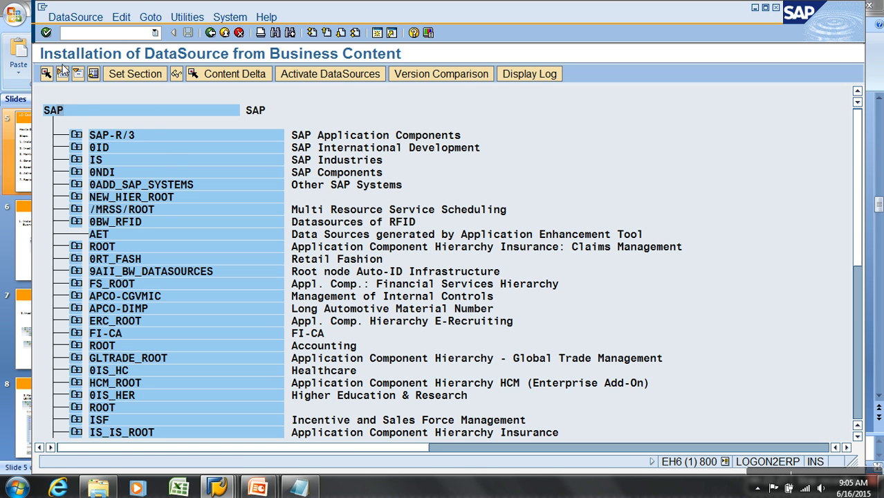
{"action": "left_click", "coordinate": [62, 74]}
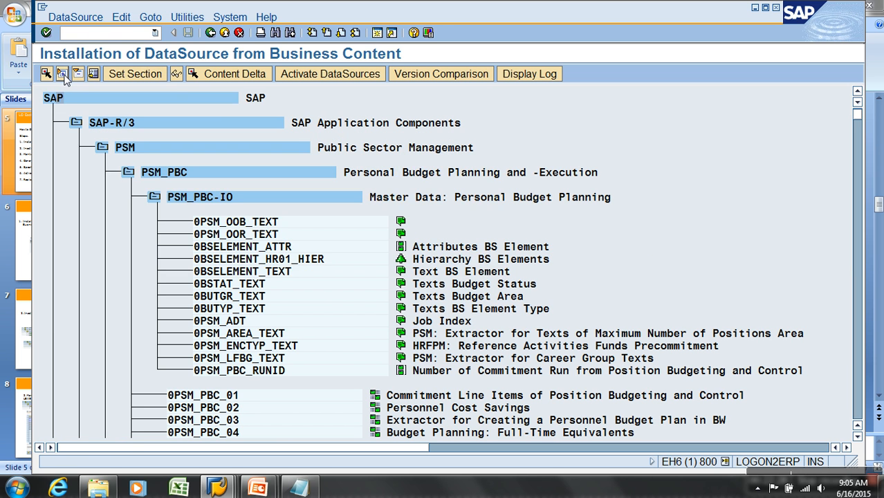
Find 2LIS_11_VAHDR in the DataSource tree and go to the hit.
{"action": "left_click", "coordinate": [274, 34]}
{"action": "type", "text": "2"}
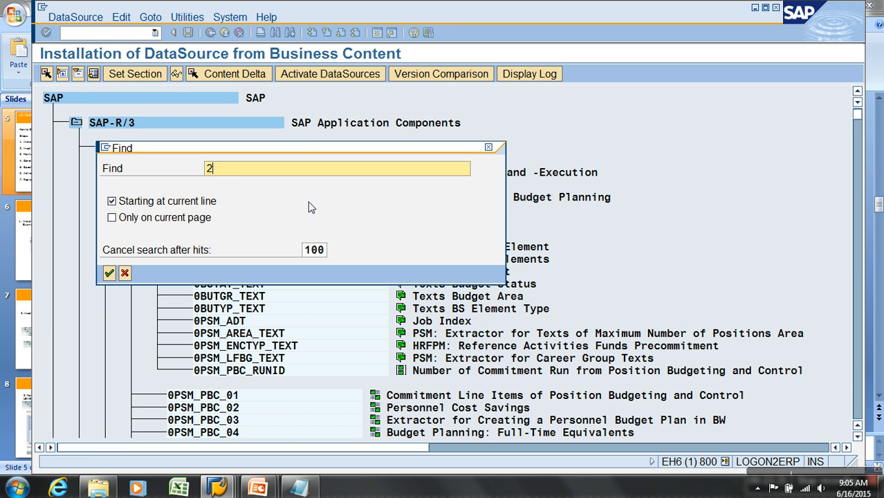
{"action": "type", "text": "LIS_VA_H"}
{"action": "key", "text": "BackSpace"}
{"action": "key", "text": "BackSpace"}
{"action": "key", "text": "BackSpace"}
{"action": "key", "text": "BackSpace"}
{"action": "type", "text": "11_VAHDR"}
{"action": "key", "text": "Return"}
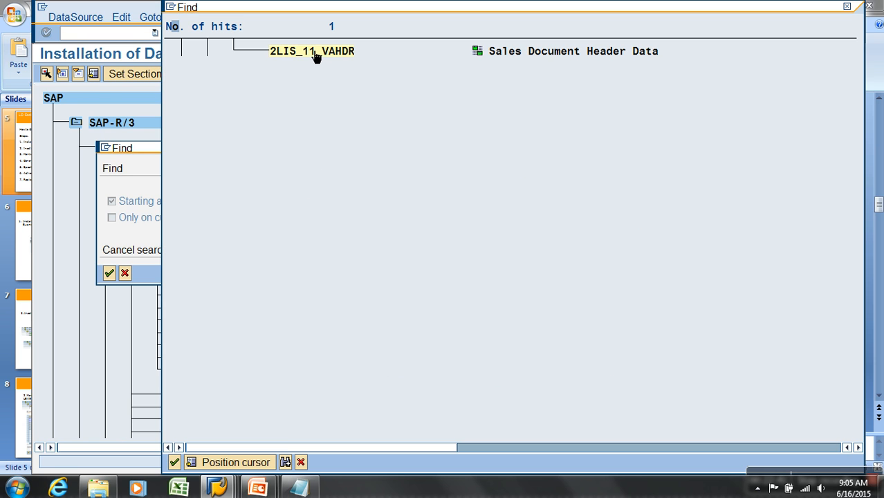
{"action": "double_click", "coordinate": [313, 56]}
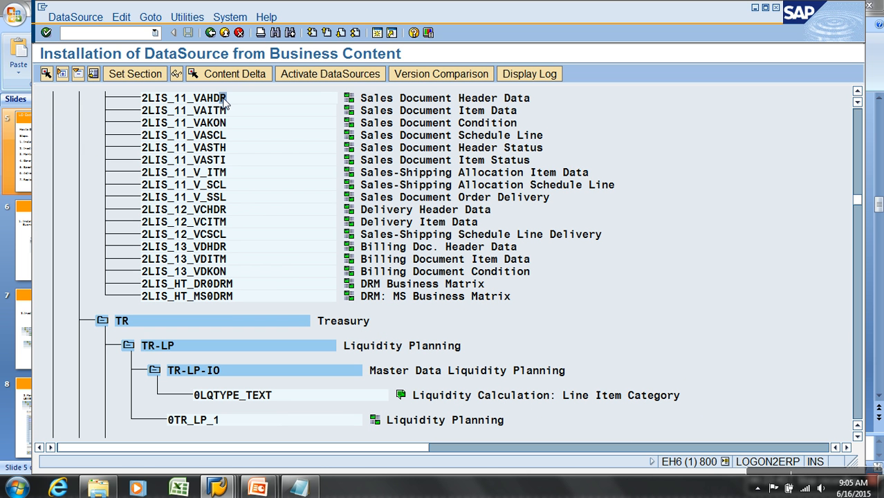
Activate DataSource 2LIS_11_VAHDR from business content and return to the SAP Easy Access screen.
{"action": "left_click", "coordinate": [200, 103]}
{"action": "left_click", "coordinate": [309, 76]}
{"action": "left_click", "coordinate": [119, 354]}
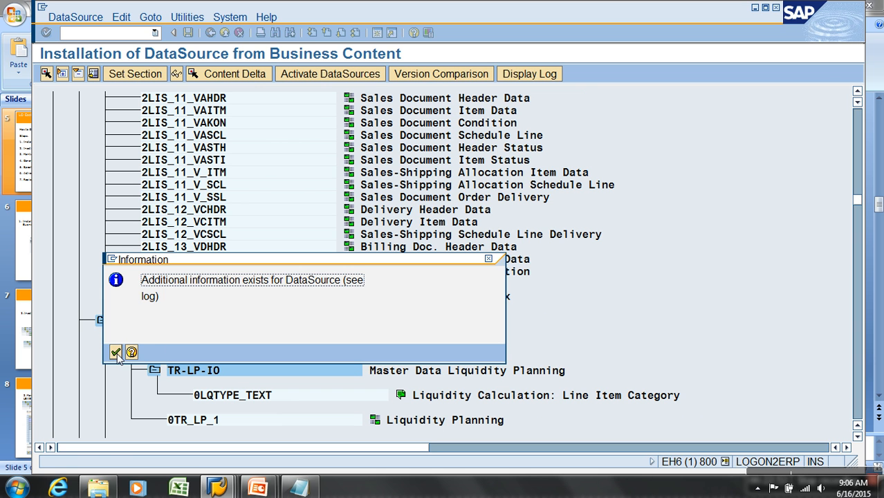
{"action": "left_click", "coordinate": [116, 353]}
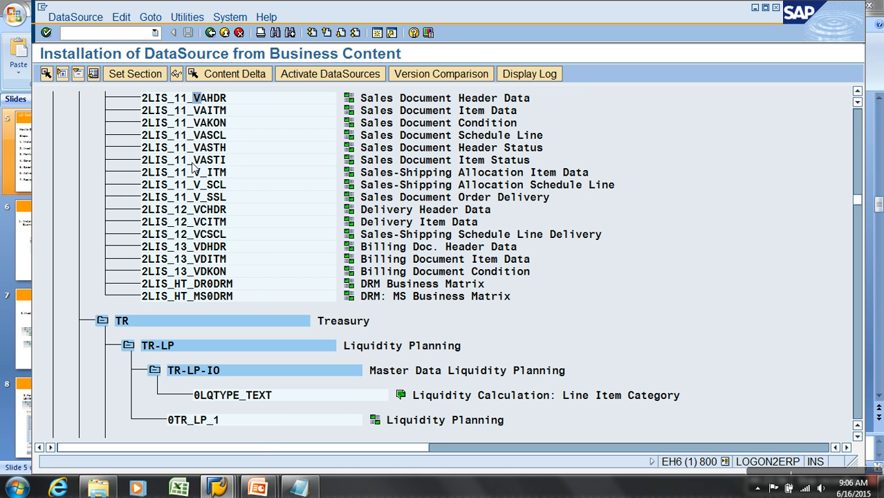
{"action": "left_click", "coordinate": [223, 34]}
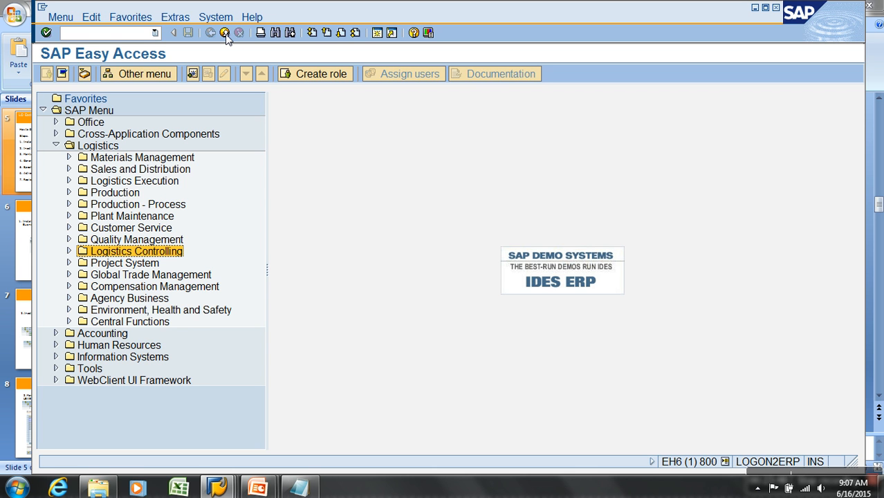
Open the LO Data Extraction Customizing Cockpit with transaction LBWE.
{"action": "left_click", "coordinate": [83, 38]}
{"action": "type", "text": "lbwe"}
{"action": "key", "text": "Return"}
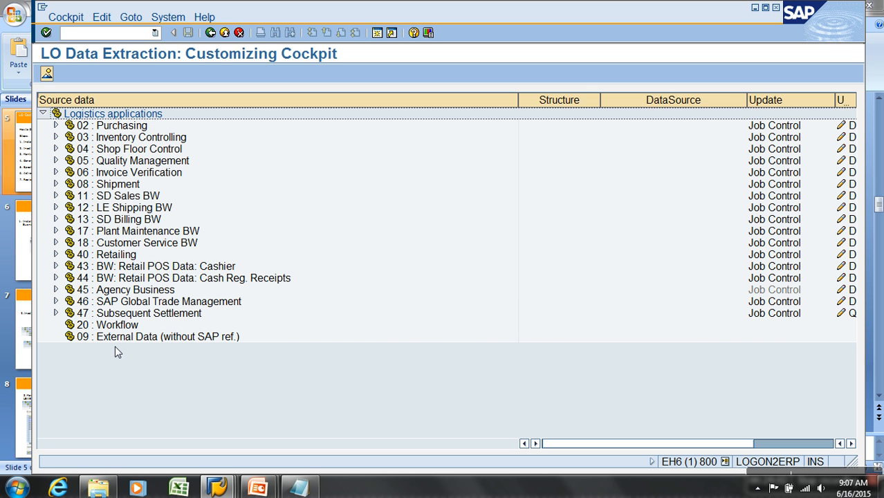
Leave the LO cockpit and open the data transfer customizing guide with transaction SBIW.
{"action": "left_click", "coordinate": [226, 33]}
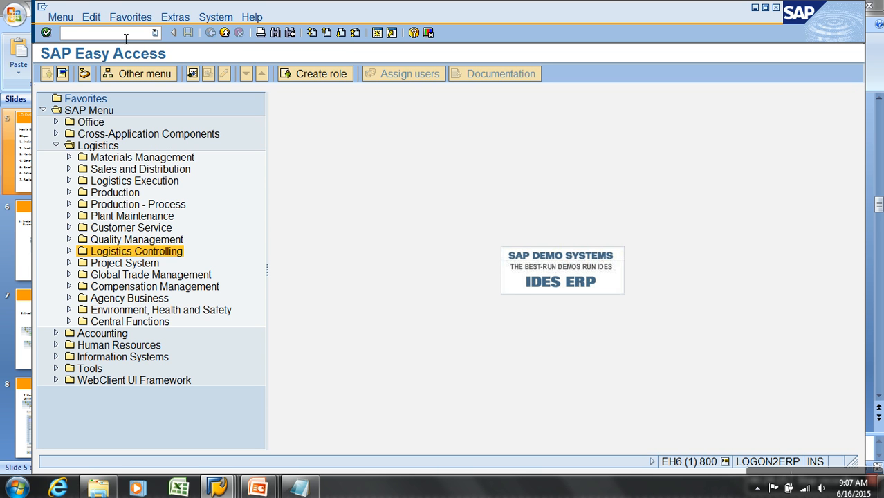
{"action": "left_click", "coordinate": [126, 36]}
{"action": "type", "text": "SBIW"}
{"action": "key", "text": "Return"}
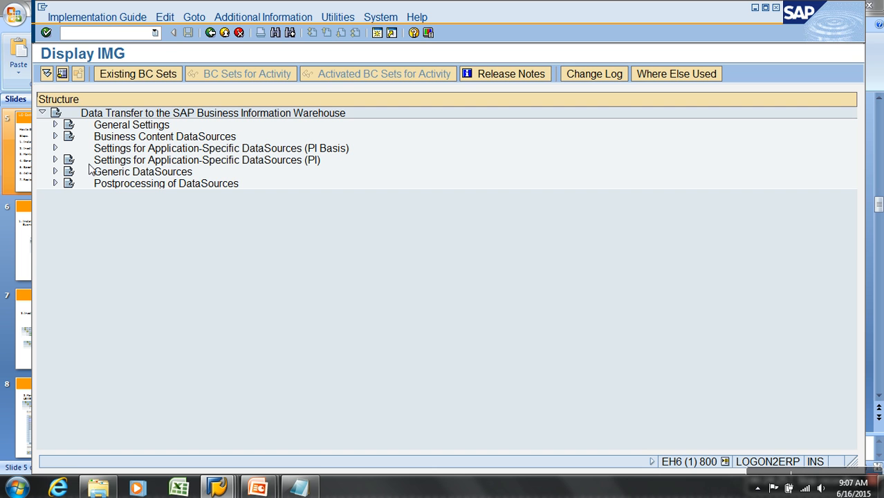
View the Maintain Generic DataSources activity under Generic DataSources and return to the implementation guide.
{"action": "left_click", "coordinate": [55, 171]}
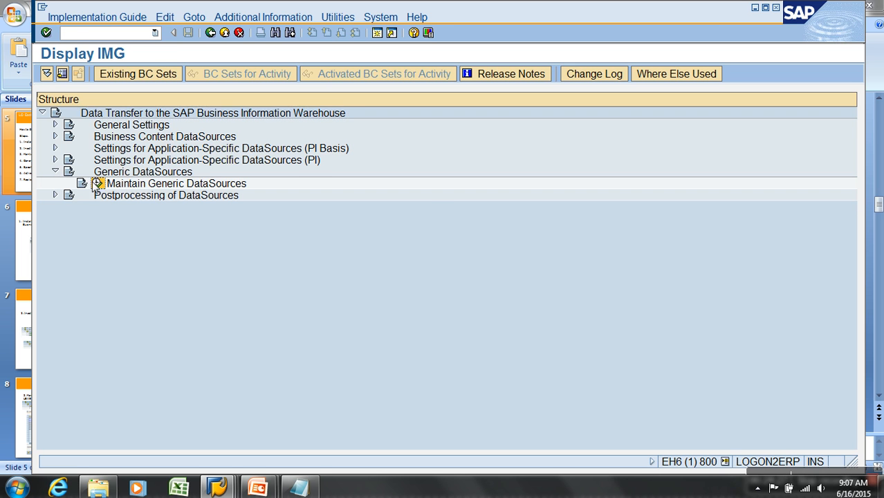
{"action": "left_click", "coordinate": [92, 183]}
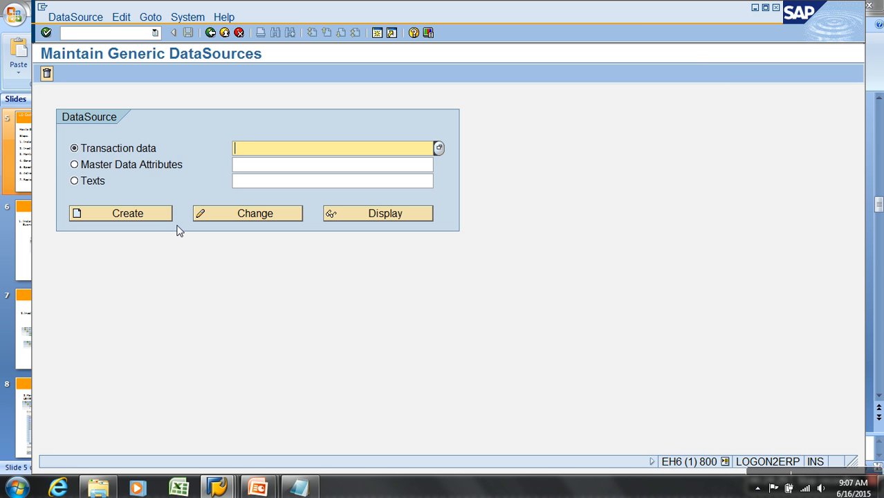
{"action": "left_click", "coordinate": [211, 33]}
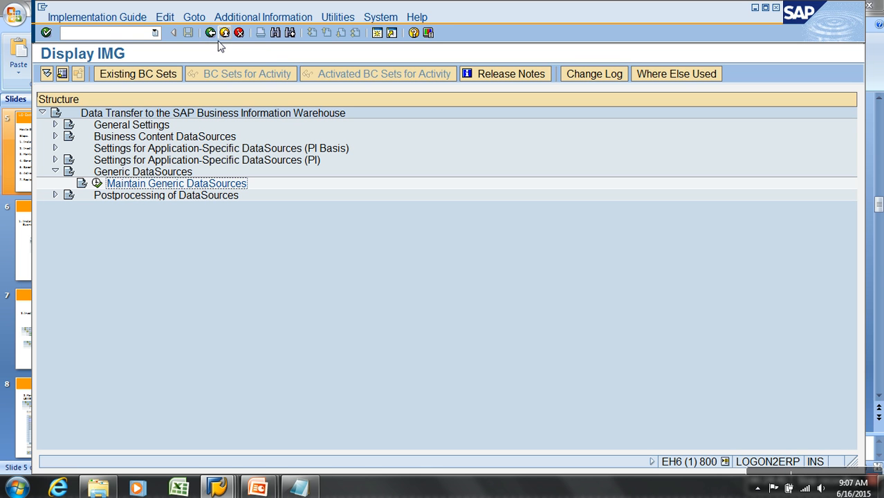
Run Activate/Edit Extraction Structures from Settings for Application-Specific DataSources (PI), under Logistics, Managing Extract Structures.
{"action": "left_click", "coordinate": [55, 149]}
{"action": "left_click", "coordinate": [55, 149]}
{"action": "left_click", "coordinate": [56, 161]}
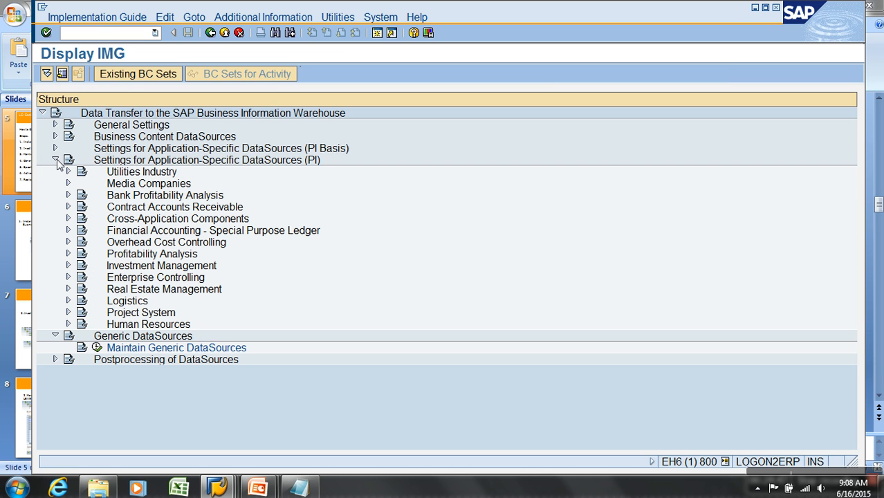
{"action": "left_click", "coordinate": [128, 304]}
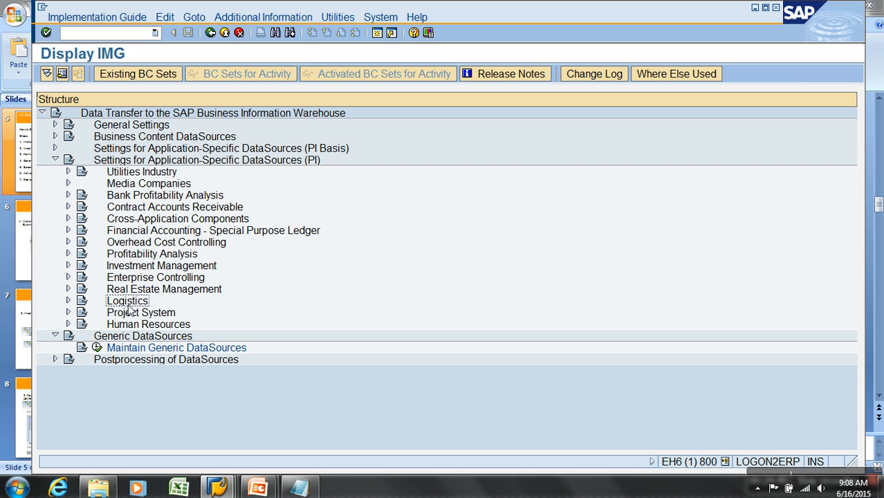
{"action": "left_click", "coordinate": [68, 300]}
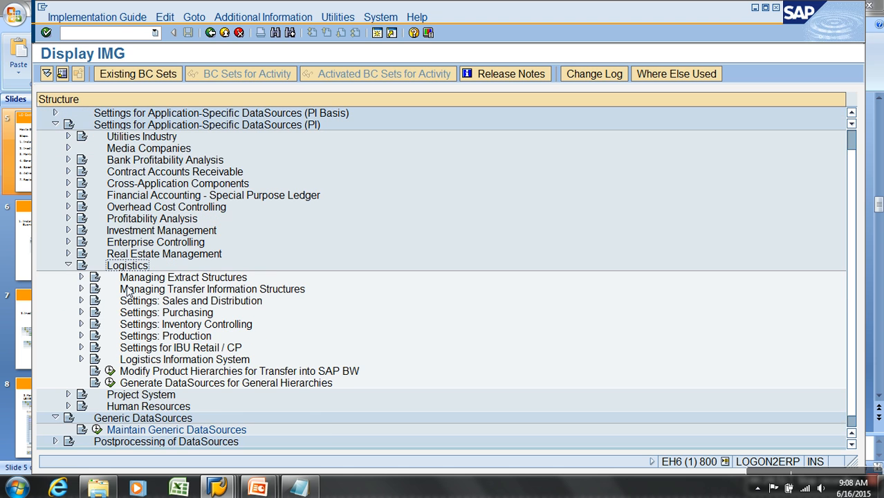
{"action": "left_click", "coordinate": [81, 277]}
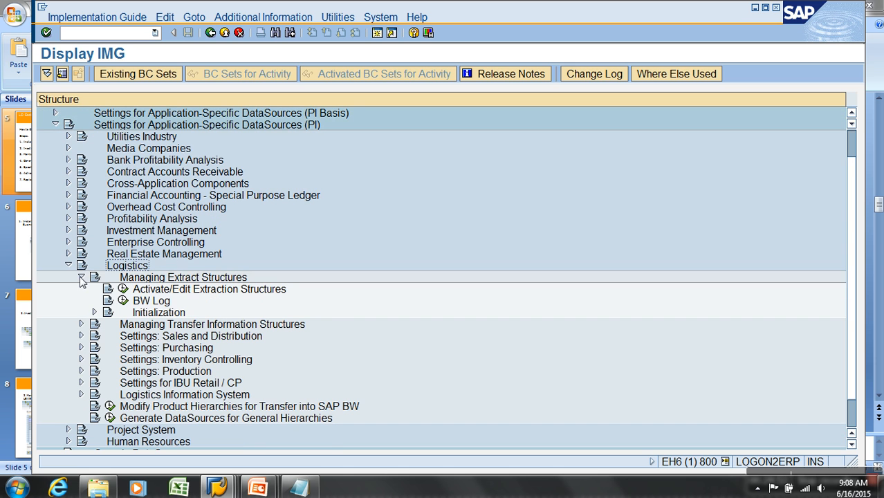
{"action": "left_click", "coordinate": [94, 313]}
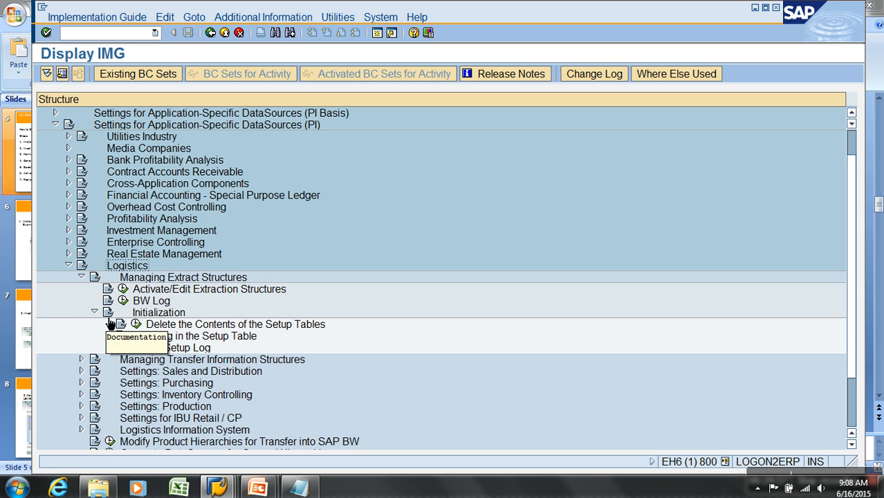
{"action": "left_click", "coordinate": [94, 313]}
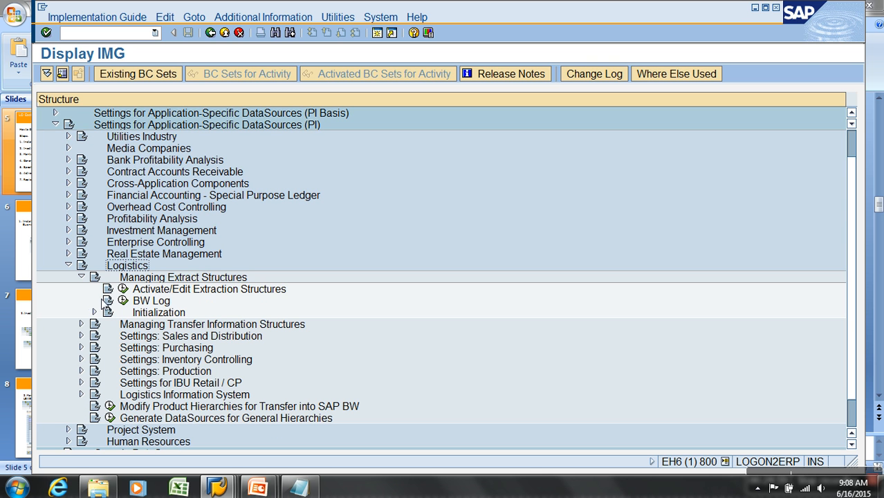
{"action": "left_click", "coordinate": [216, 291]}
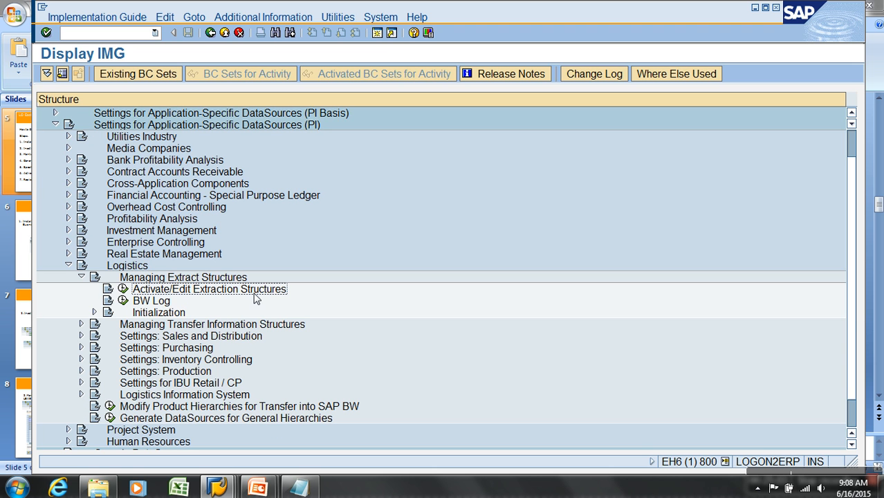
{"action": "left_click", "coordinate": [123, 291]}
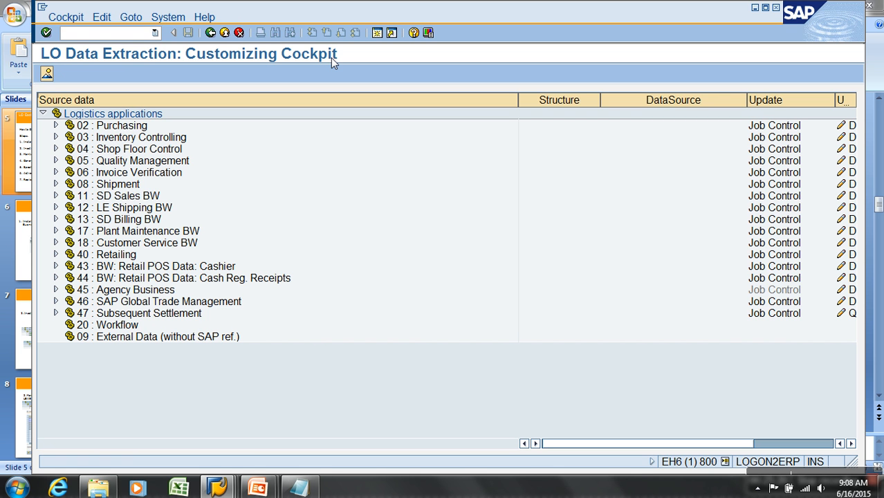
Under 11 : SD Sales BW, remove BUKRS_VF and ERNAM from extract structure MC11VA0HDR and confirm deleting append structure ZZMC11VA1HDR.
{"action": "left_click", "coordinate": [56, 195]}
{"action": "left_click", "coordinate": [69, 208]}
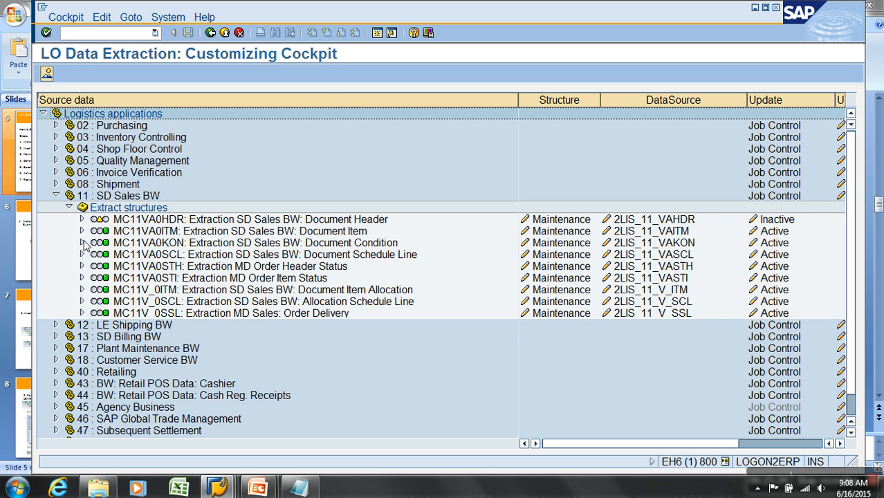
{"action": "left_click", "coordinate": [561, 220]}
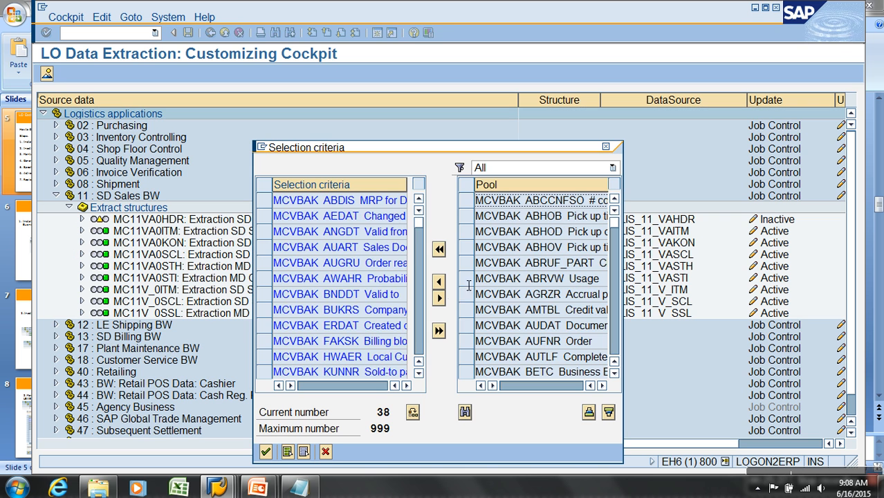
{"action": "left_click", "coordinate": [418, 345]}
{"action": "left_click", "coordinate": [418, 346]}
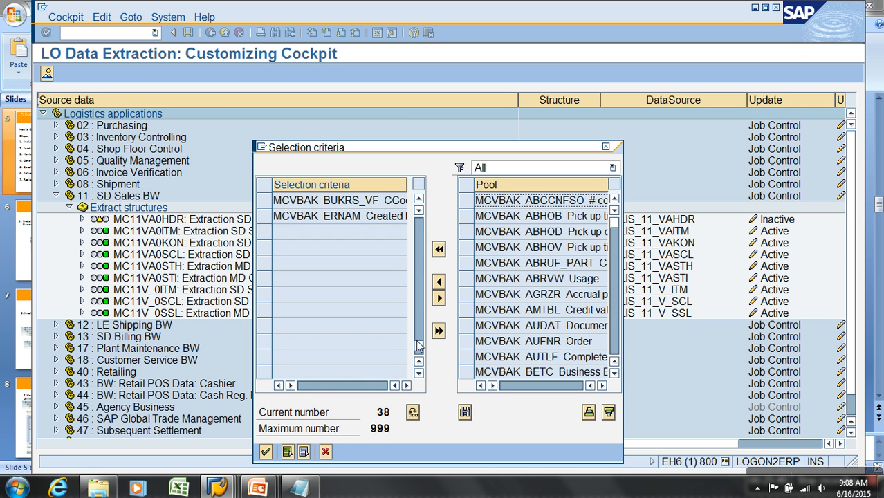
{"action": "left_click", "coordinate": [265, 451]}
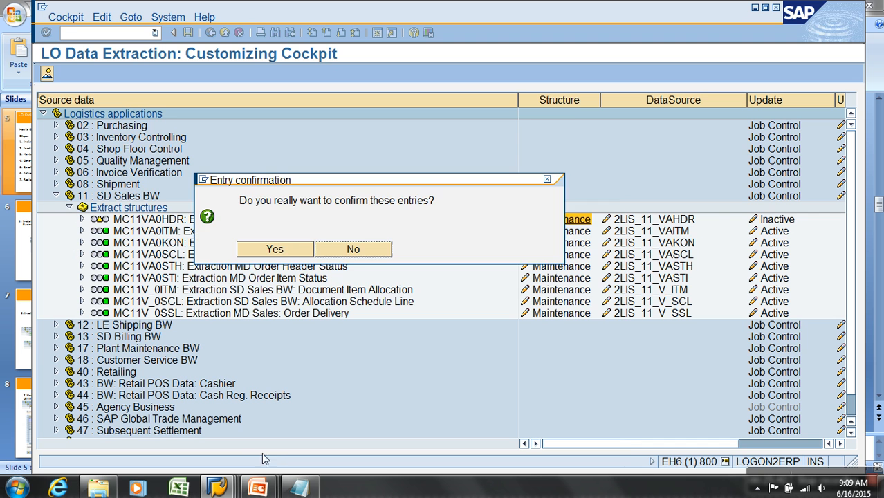
{"action": "left_click", "coordinate": [295, 256]}
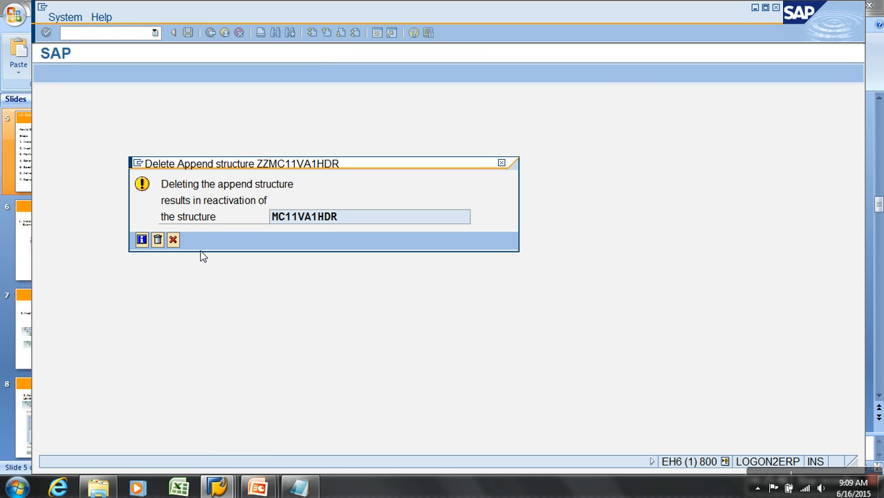
{"action": "left_click", "coordinate": [158, 241]}
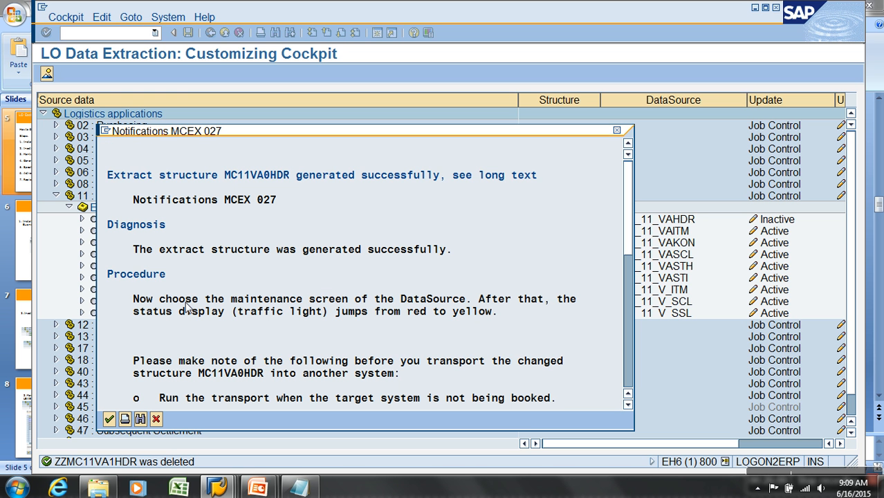
{"action": "key", "text": "Return"}
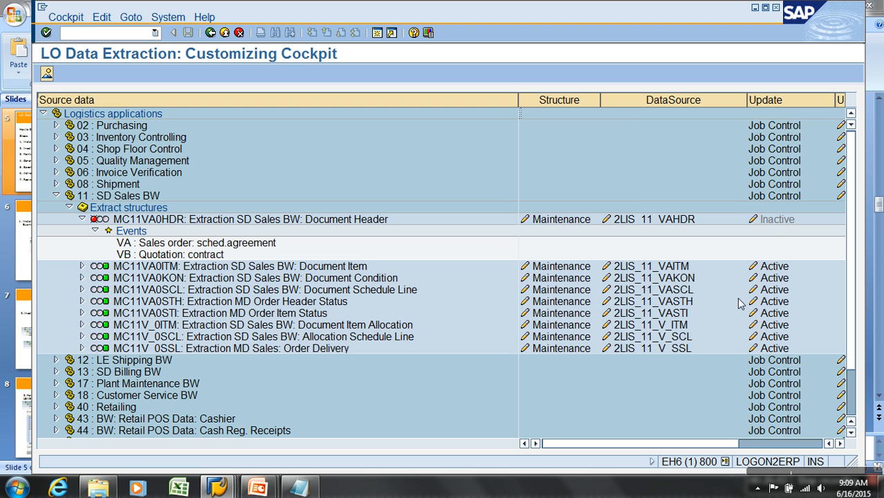
Open DataSource 2LIS_11_VAHDR for maintenance, save it, and accept the proposed customizing request.
{"action": "left_click", "coordinate": [651, 220]}
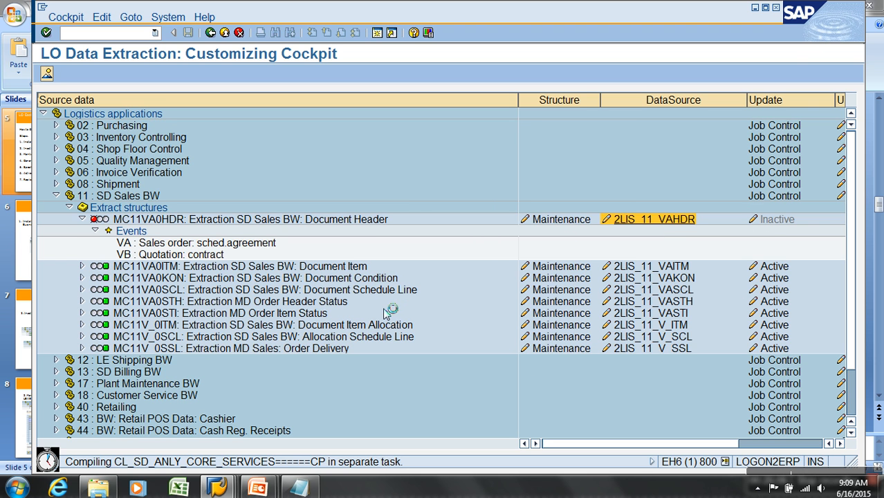
{"action": "key", "text": "Return"}
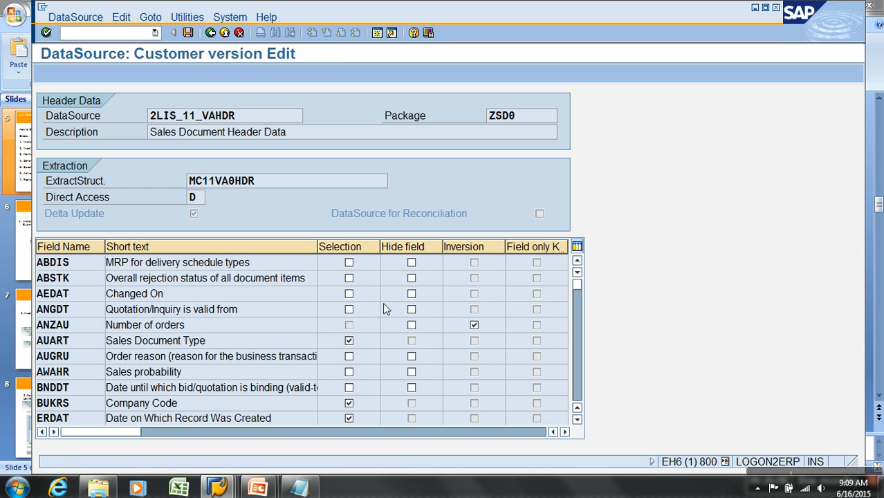
{"action": "left_click", "coordinate": [195, 34]}
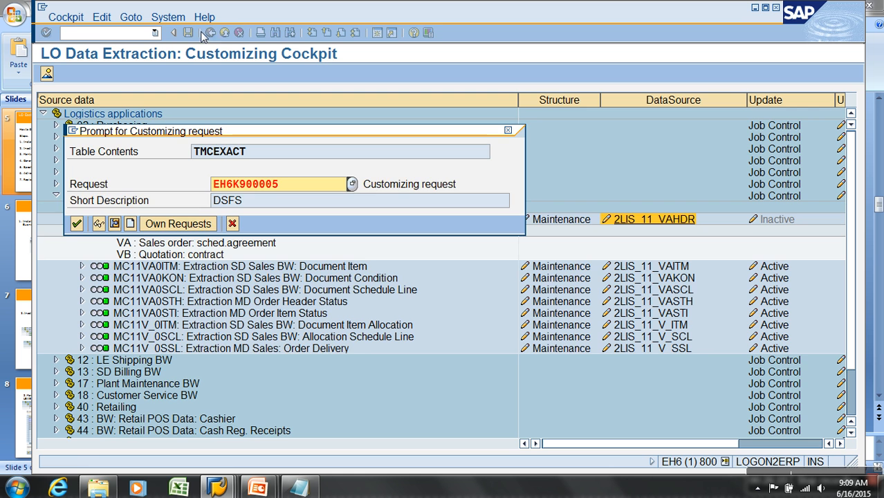
{"action": "left_click", "coordinate": [77, 223]}
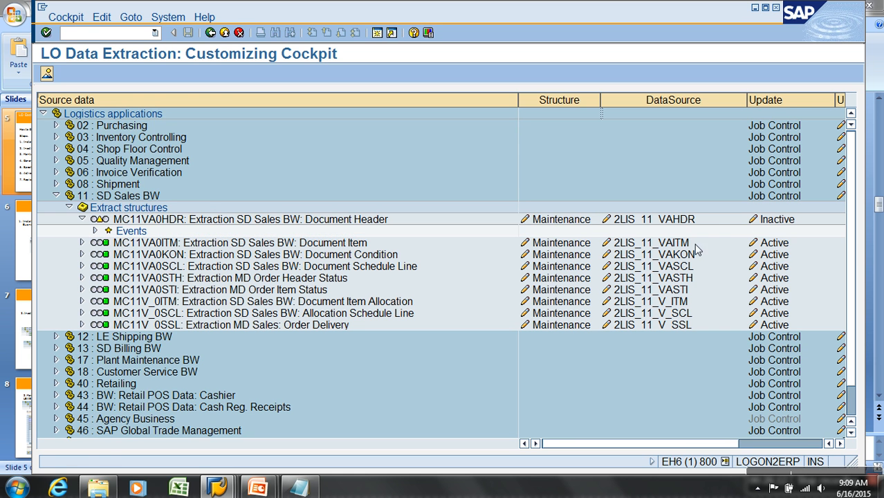
Activate the update for DataSource 2LIS_11_VAHDR, accepting the customizing request and the notification.
{"action": "left_click", "coordinate": [776, 220]}
{"action": "left_click", "coordinate": [77, 223]}
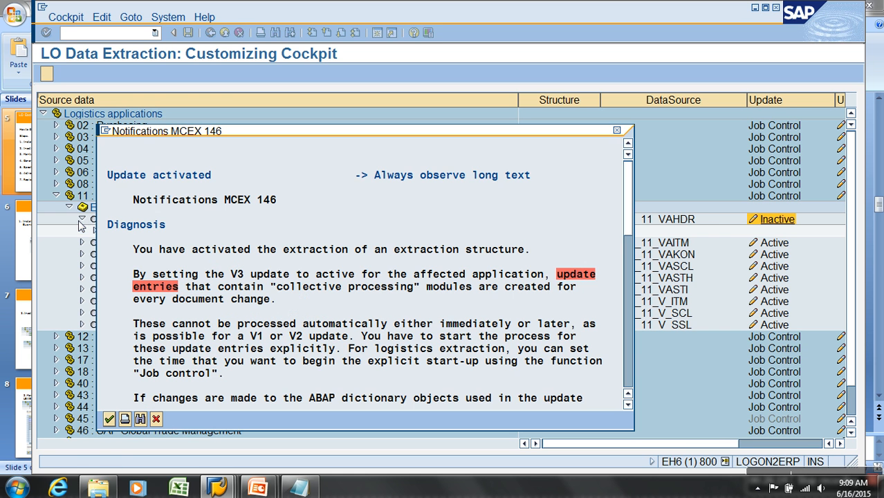
{"action": "left_click", "coordinate": [108, 419]}
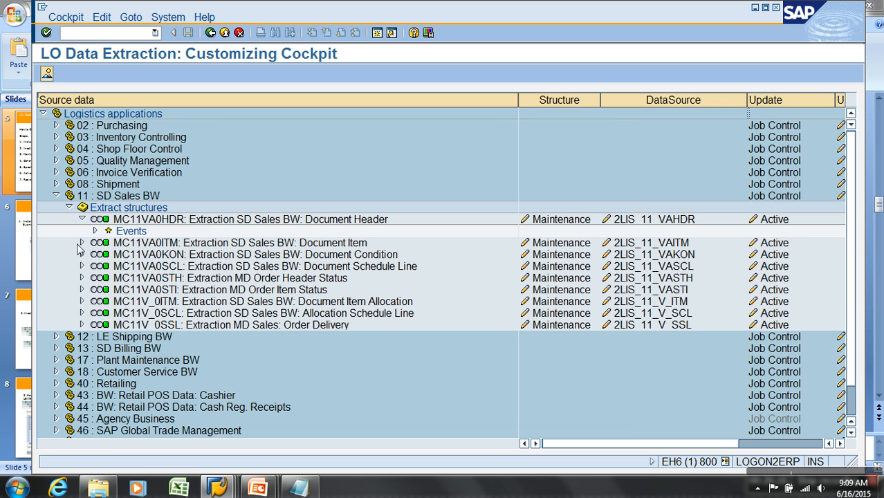
Adjust the cockpit's column widths to view the full DataSource names and Update Mode, then collapse and re-expand 11 : SD Sales BW.
{"action": "left_click", "coordinate": [82, 219]}
{"action": "left_click_drag", "start_coordinate": [753, 110], "coordinate": [685, 104]}
{"action": "left_click_drag", "start_coordinate": [518, 101], "coordinate": [452, 101]}
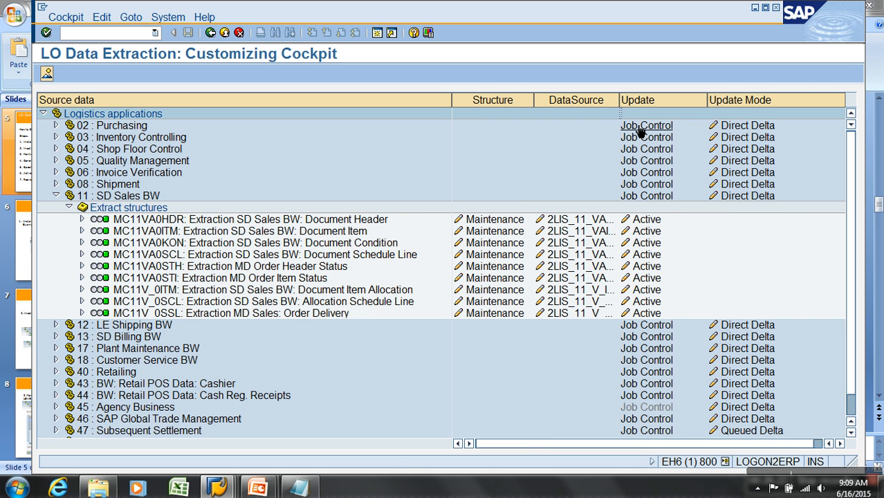
{"action": "left_click_drag", "start_coordinate": [620, 101], "coordinate": [631, 101]}
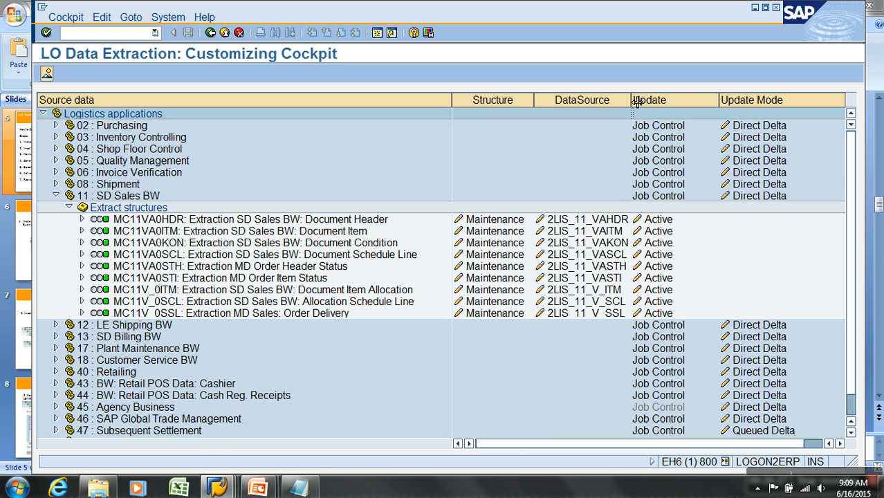
{"action": "left_click", "coordinate": [57, 197]}
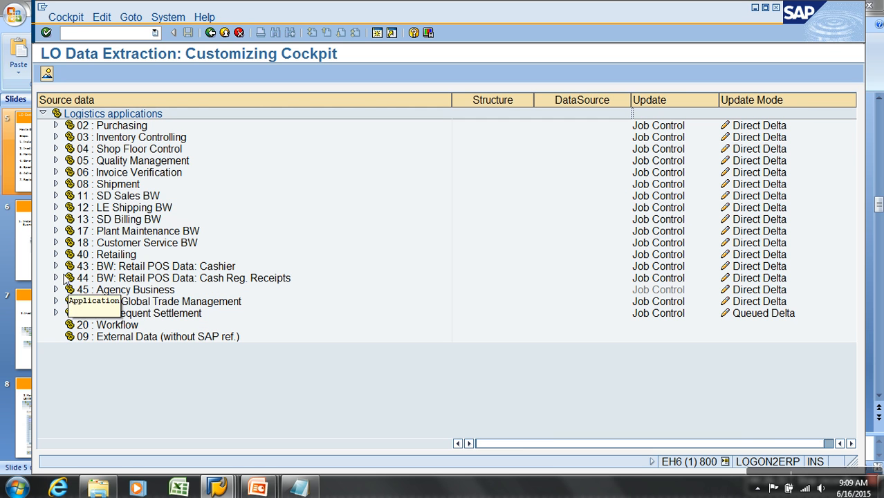
{"action": "left_click", "coordinate": [57, 197]}
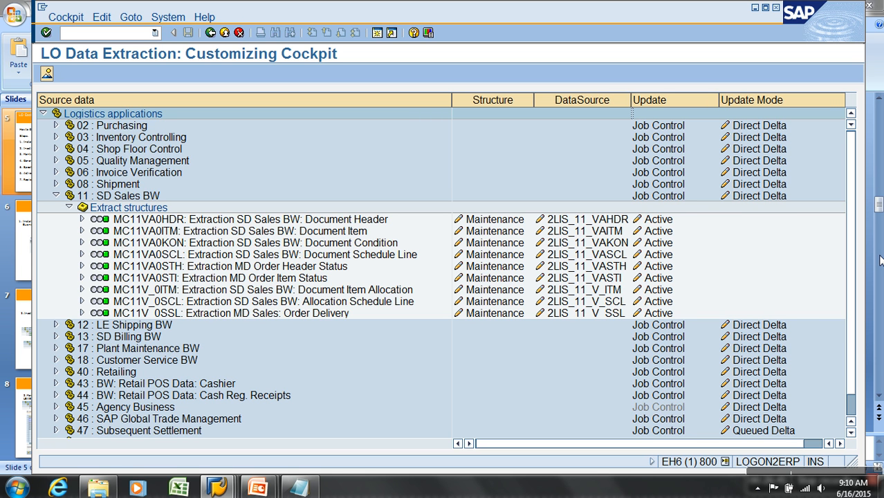
Deactivate the update for 2LIS_11_VAHDR under the proposed customizing request and open structure maintenance for MC11VA0HDR.
{"action": "left_click", "coordinate": [660, 220]}
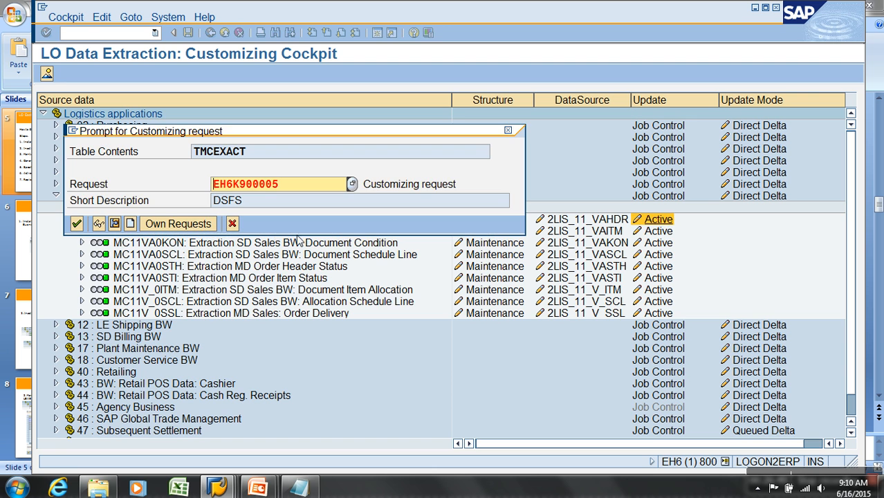
{"action": "left_click", "coordinate": [77, 223]}
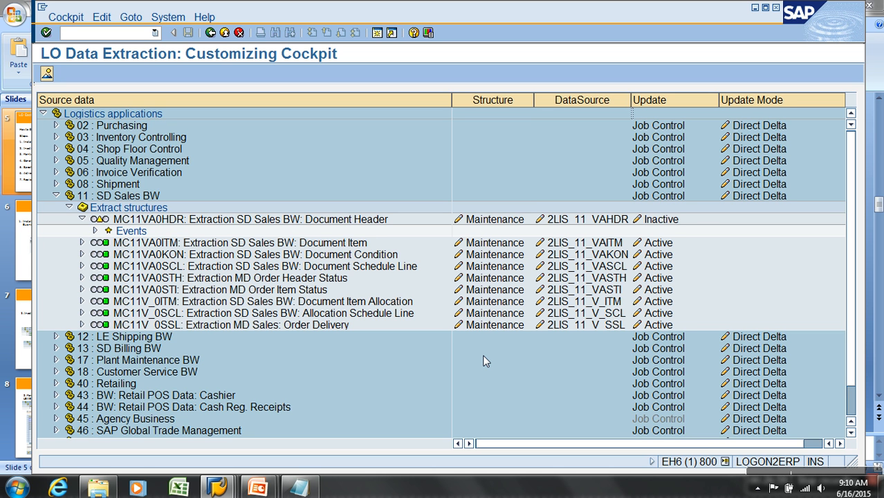
{"action": "left_click", "coordinate": [502, 221]}
Examine the MCVBAK and MCVBUK fields in the selection criteria of MC11VA0HDR and those offered in the pool.
{"action": "left_click_drag", "start_coordinate": [415, 150], "coordinate": [397, 80]}
{"action": "left_click", "coordinate": [324, 159]}
{"action": "left_click", "coordinate": [523, 159]}
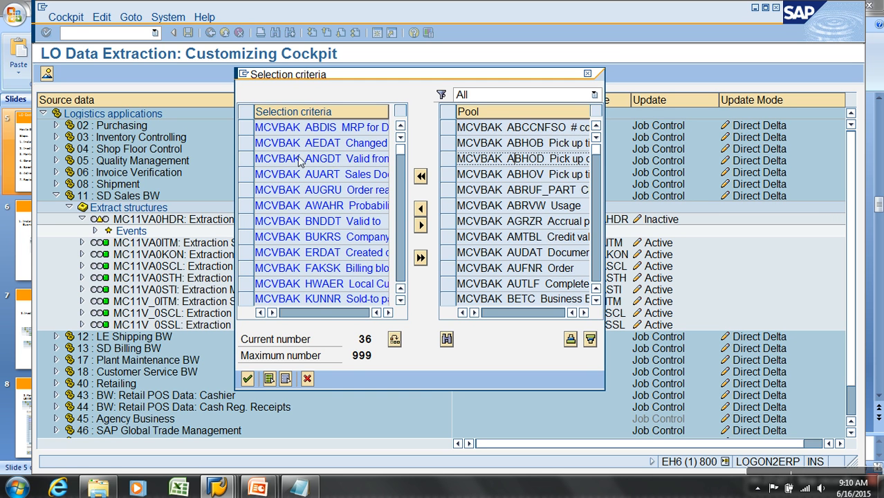
{"action": "left_click_drag", "start_coordinate": [272, 129], "coordinate": [284, 129]}
{"action": "left_click", "coordinate": [402, 216]}
{"action": "left_click", "coordinate": [402, 227]}
{"action": "left_click", "coordinate": [401, 266]}
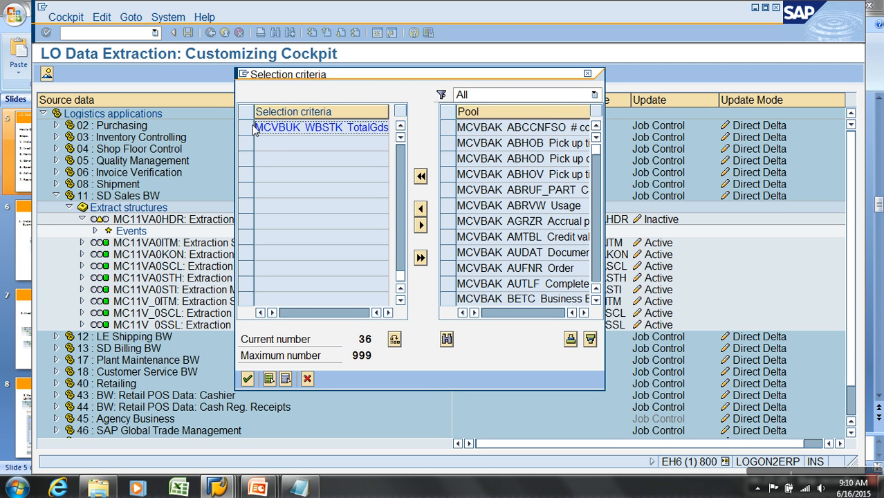
{"action": "scroll", "coordinate": [313, 147], "scroll_direction": "up", "scroll_amount": 5}
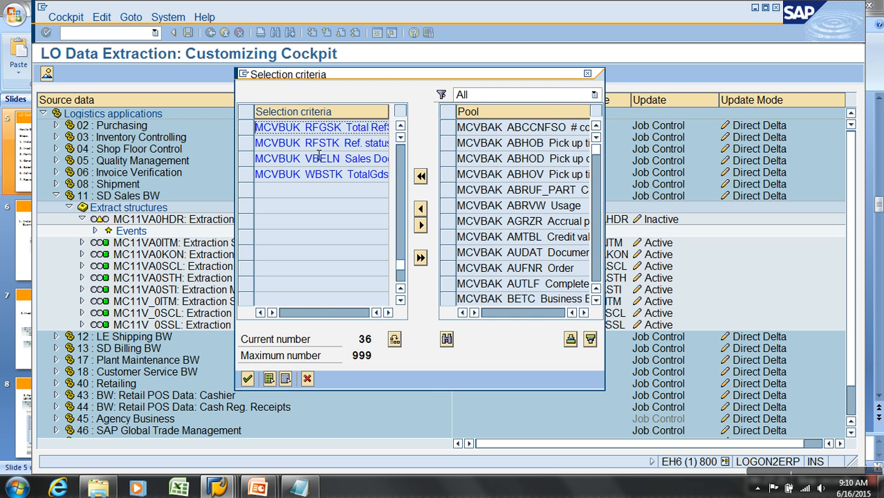
{"action": "scroll", "coordinate": [320, 162], "scroll_direction": "up", "scroll_amount": 3}
{"action": "right_click", "coordinate": [335, 152]}
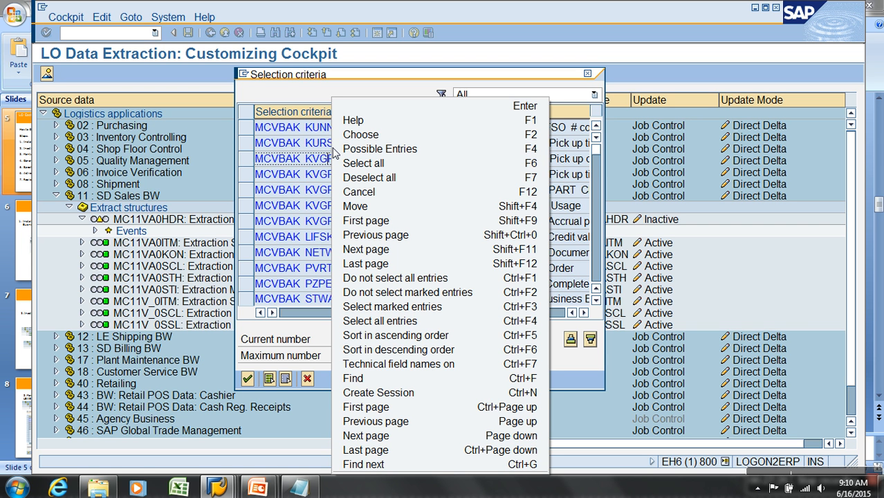
{"action": "left_click", "coordinate": [303, 98]}
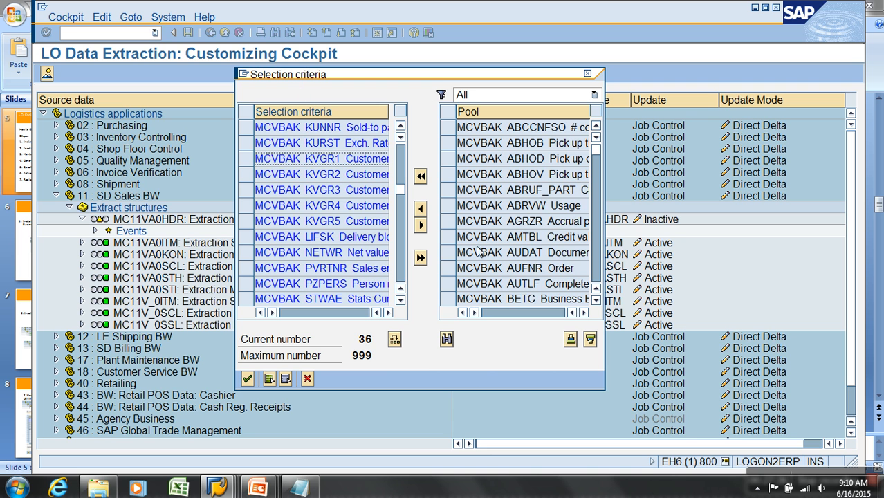
Add the pool field MCVBAK BUKRS_VF to the selection criteria of the extract structure.
{"action": "left_click", "coordinate": [515, 160]}
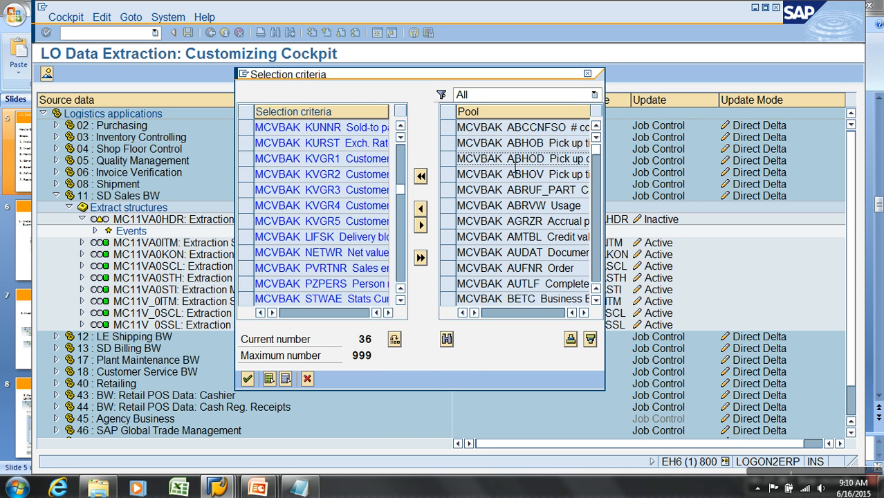
{"action": "scroll", "coordinate": [514, 161], "scroll_direction": "down", "scroll_amount": 4}
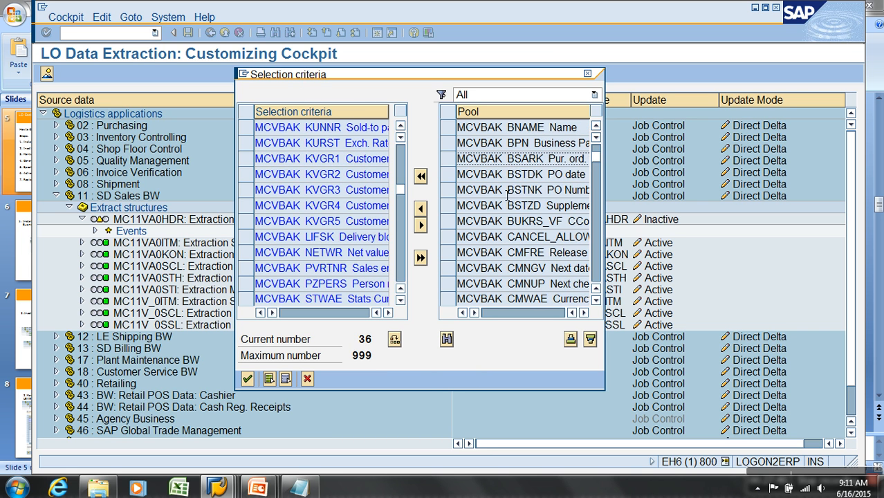
{"action": "scroll", "coordinate": [503, 220], "scroll_direction": "down", "scroll_amount": 2}
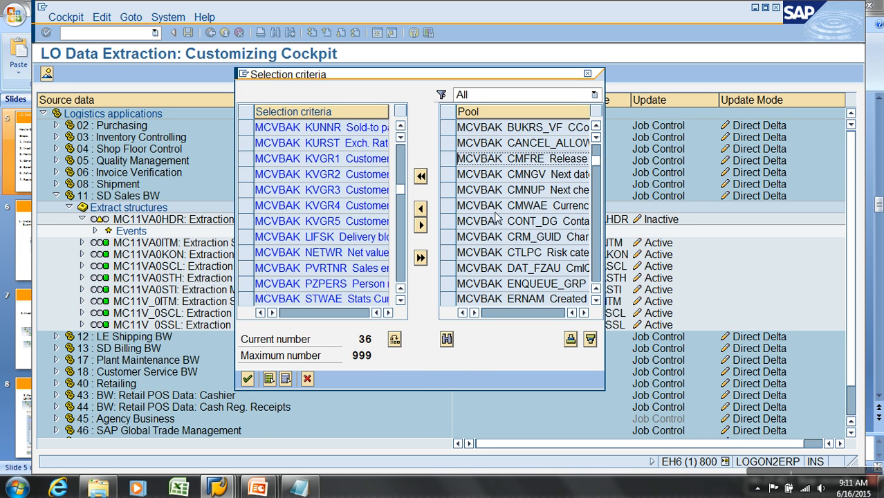
{"action": "left_click", "coordinate": [448, 127]}
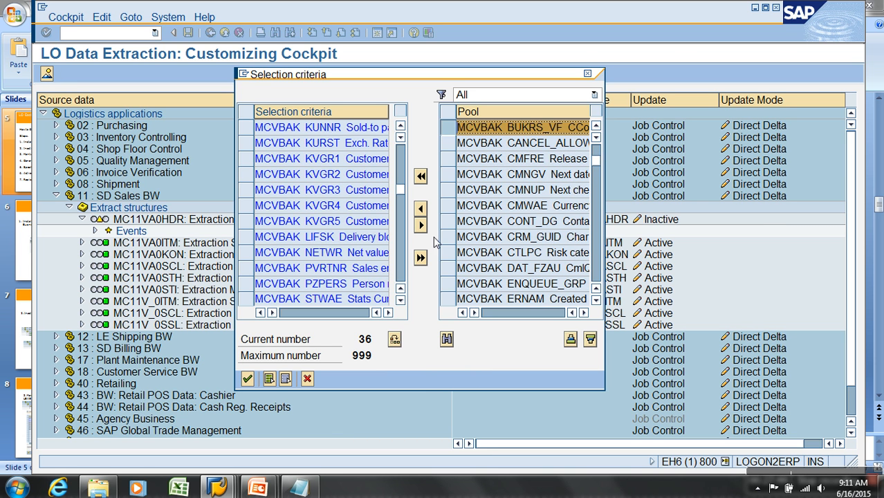
{"action": "left_click_drag", "start_coordinate": [557, 130], "coordinate": [523, 131]}
{"action": "left_click", "coordinate": [420, 208]}
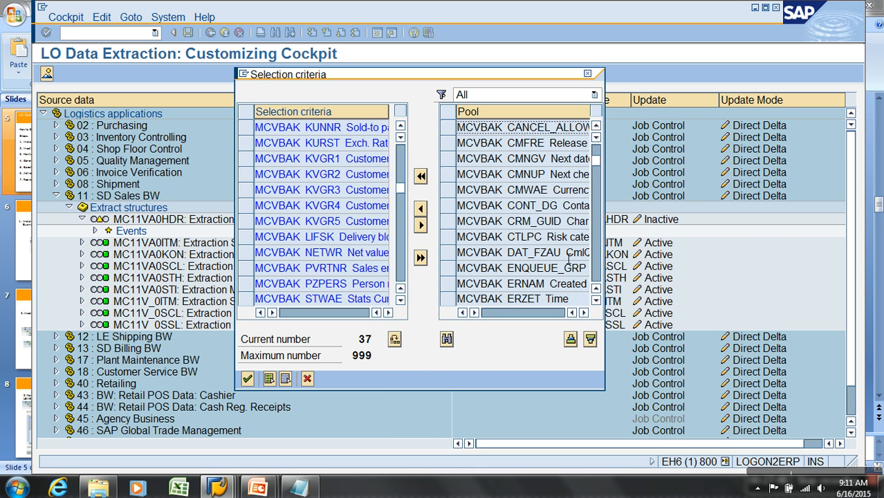
Add the Payer field MCVBAK PKUNRG from the pool to the selection criteria.
{"action": "left_click", "coordinate": [592, 284]}
{"action": "left_click", "coordinate": [593, 283]}
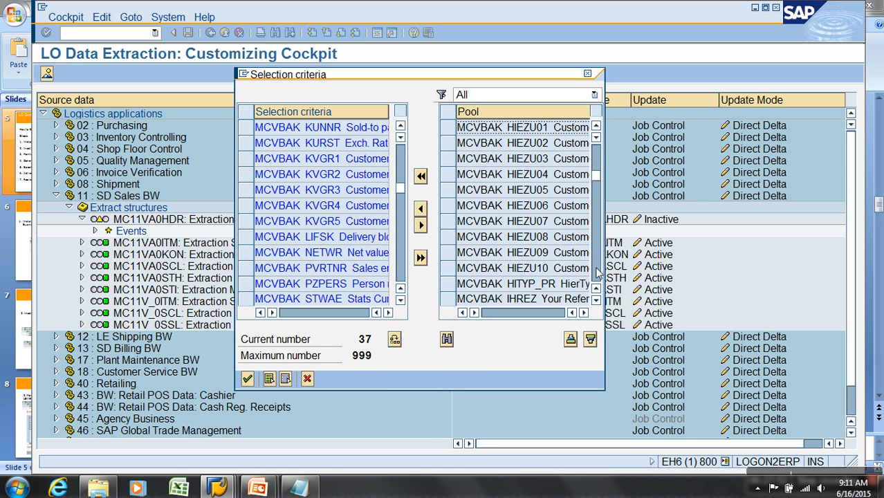
{"action": "left_click", "coordinate": [596, 273]}
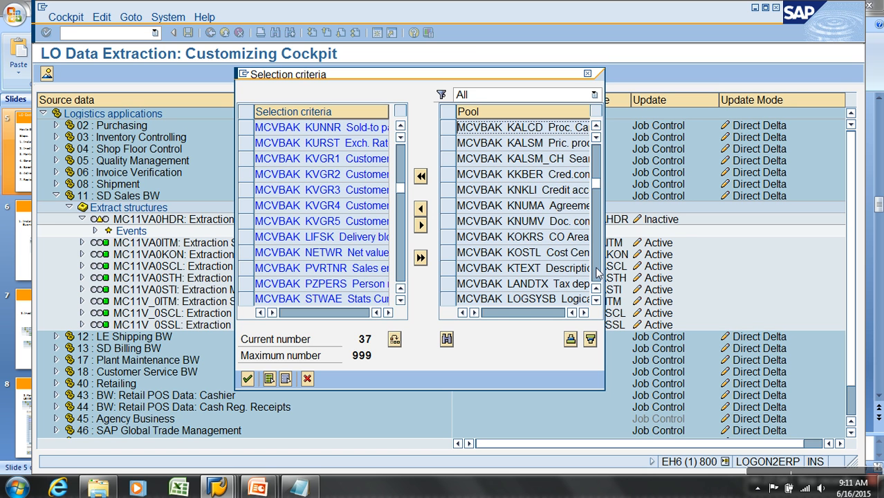
{"action": "left_click", "coordinate": [596, 273]}
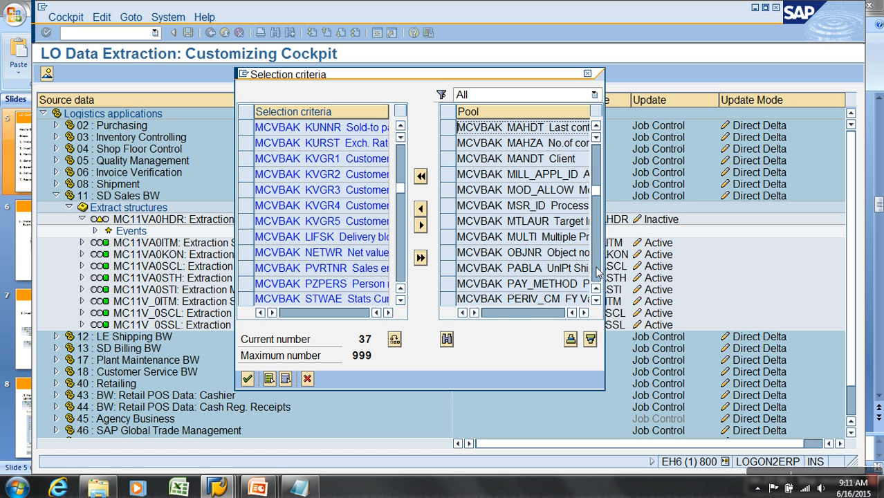
{"action": "left_click", "coordinate": [596, 273]}
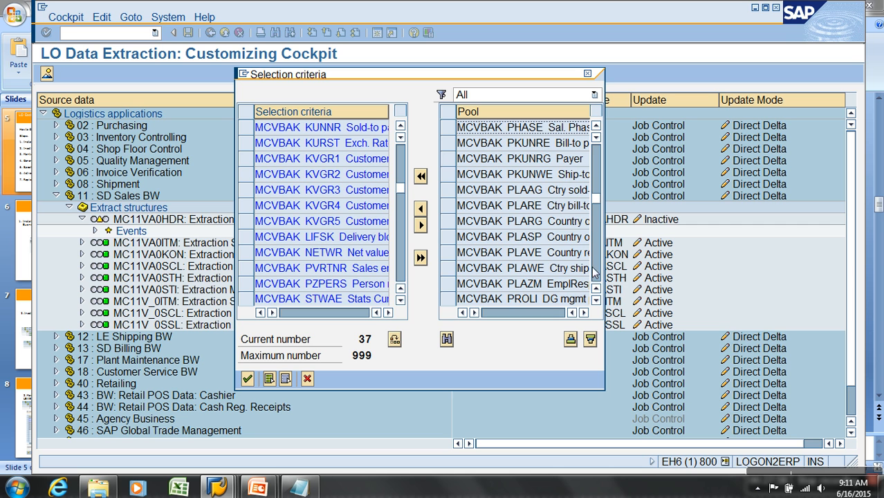
{"action": "left_click", "coordinate": [451, 160]}
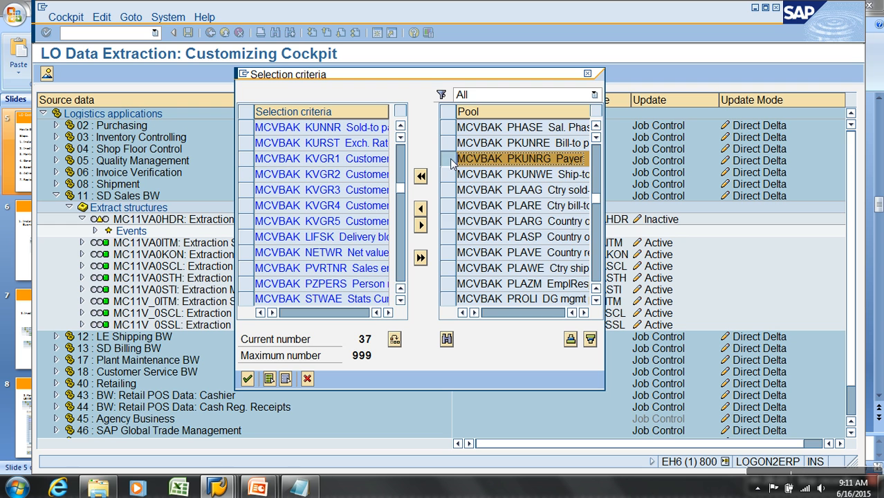
{"action": "left_click", "coordinate": [420, 208]}
Look through the remaining pool fields down to the MCVBUK status entries.
{"action": "left_click", "coordinate": [599, 274]}
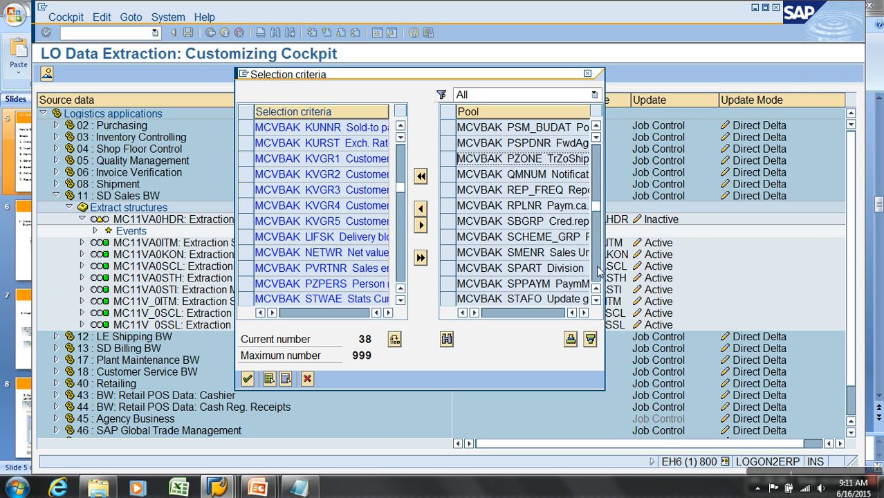
{"action": "left_click", "coordinate": [599, 274]}
{"action": "left_click", "coordinate": [600, 274]}
{"action": "left_click", "coordinate": [599, 274]}
{"action": "left_click", "coordinate": [599, 273]}
{"action": "left_click", "coordinate": [598, 272]}
{"action": "left_click", "coordinate": [598, 273]}
{"action": "left_click", "coordinate": [599, 273]}
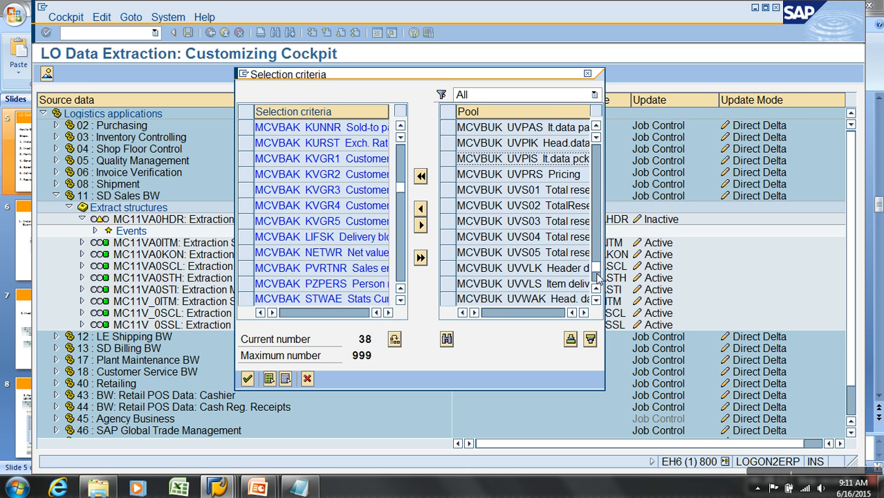
{"action": "left_click", "coordinate": [599, 275]}
{"action": "left_click", "coordinate": [599, 267]}
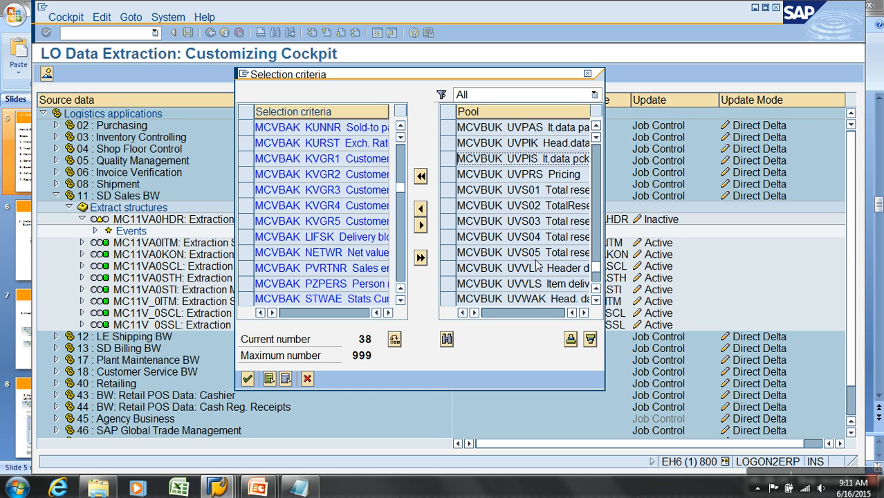
Check BUKRS_VF and PKUNRG at the end of the selection criteria and view the source structures available for filtering the pool.
{"action": "left_click", "coordinate": [399, 260]}
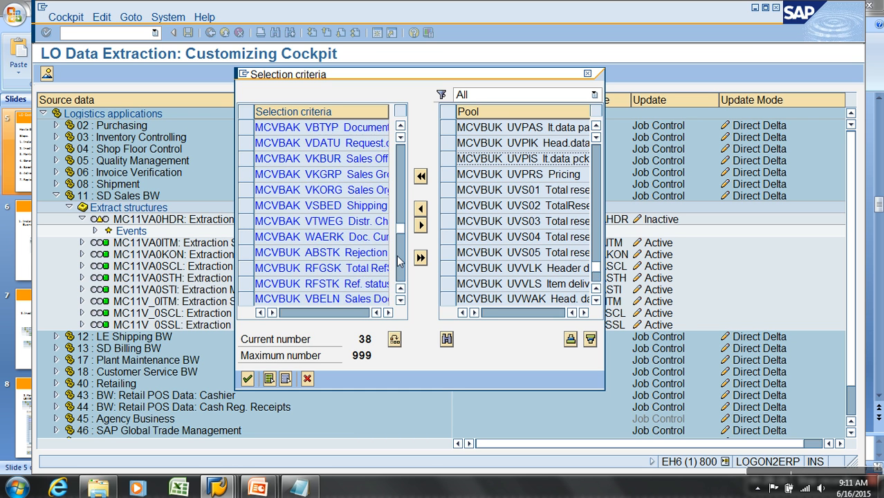
{"action": "left_click", "coordinate": [399, 261]}
{"action": "left_click", "coordinate": [315, 145]}
{"action": "left_click", "coordinate": [324, 160]}
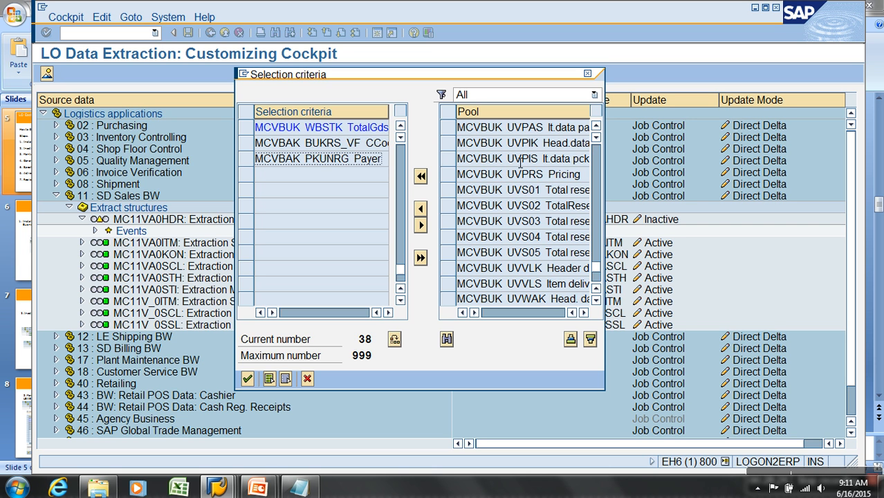
{"action": "left_click", "coordinate": [506, 131]}
{"action": "left_click_drag", "start_coordinate": [507, 132], "coordinate": [459, 132]}
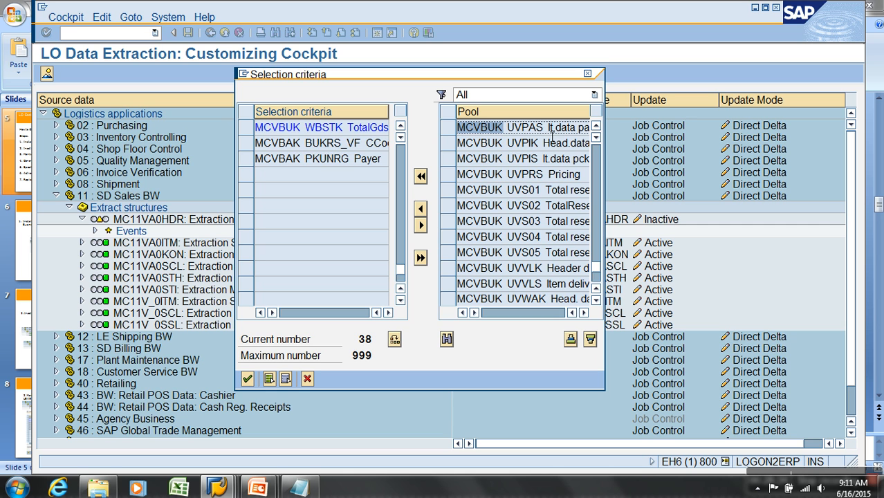
{"action": "left_click_drag", "start_coordinate": [503, 132], "coordinate": [463, 133]}
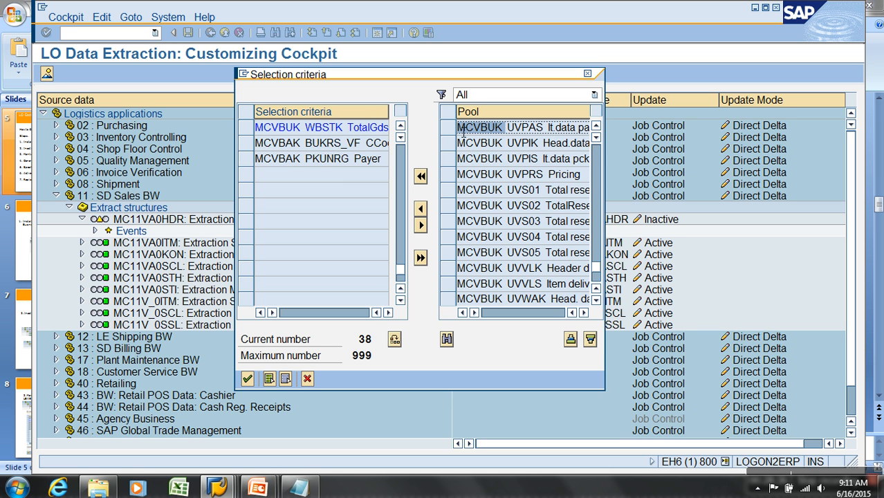
{"action": "left_click", "coordinate": [578, 97]}
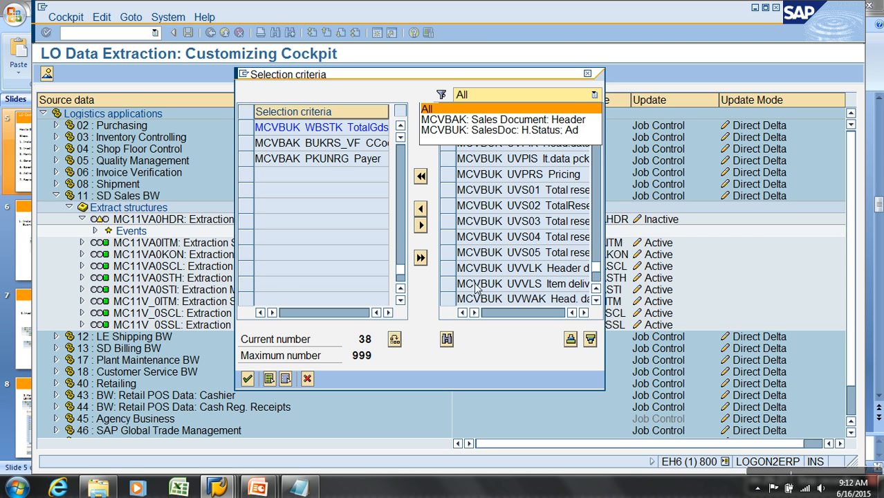
{"action": "left_click", "coordinate": [296, 163]}
{"action": "left_click", "coordinate": [301, 149]}
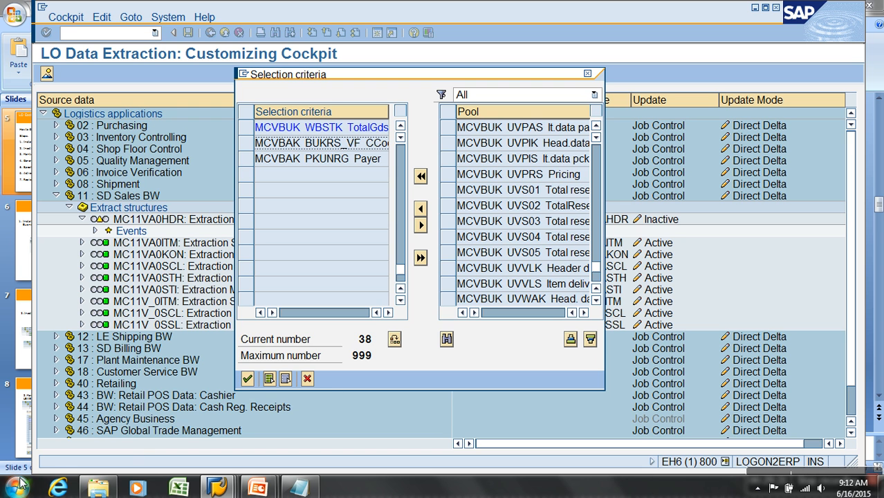
Confirm the extract structure's field selection, accepting the proposed Workbench request and the notification.
{"action": "left_click", "coordinate": [248, 379]}
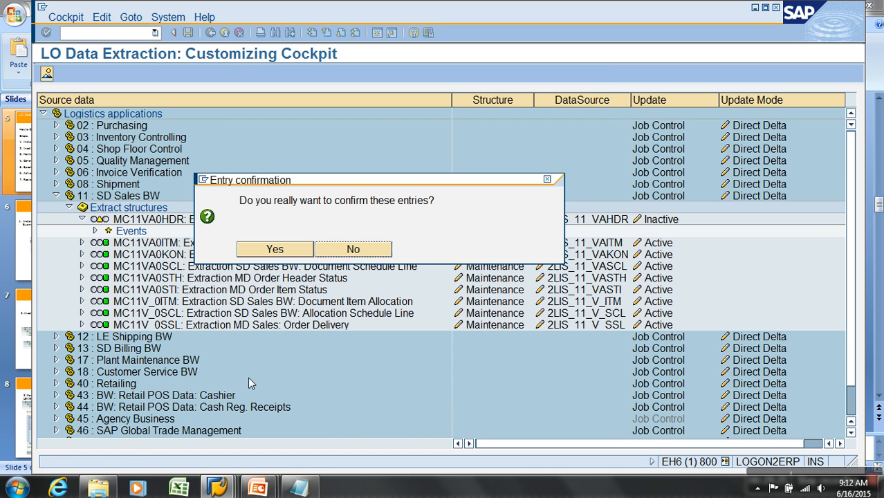
{"action": "left_click", "coordinate": [271, 250]}
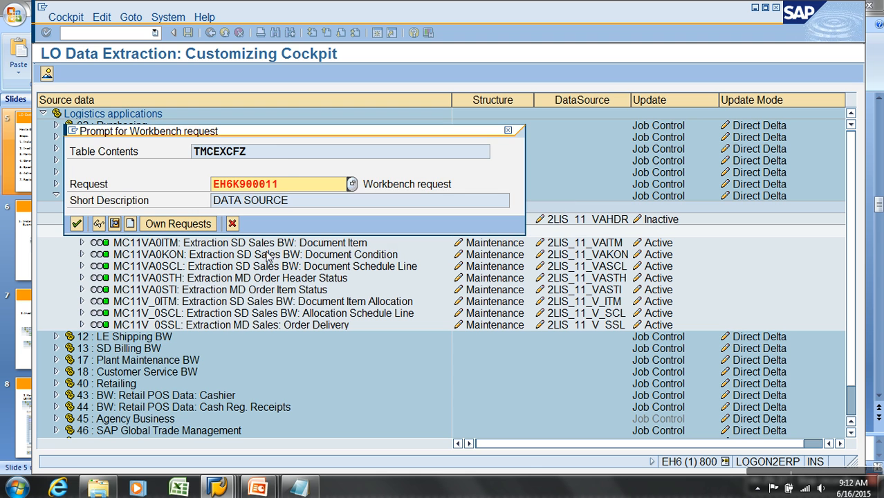
{"action": "left_click", "coordinate": [76, 224]}
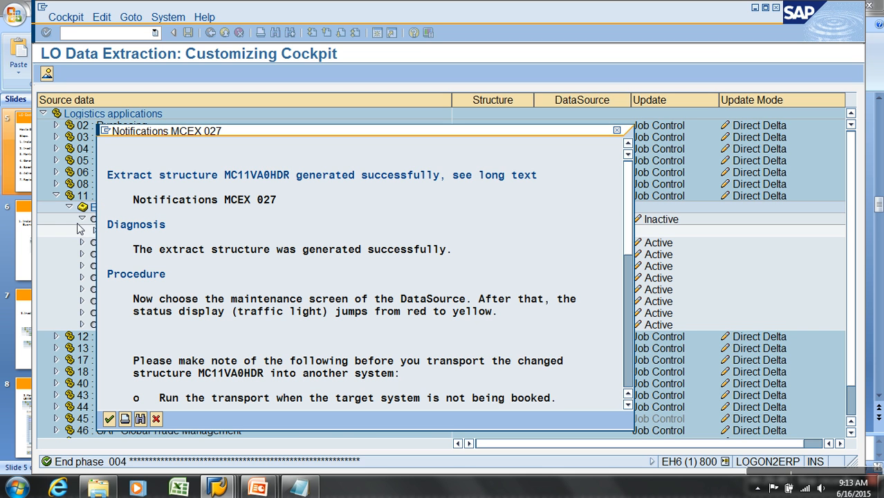
{"action": "left_click", "coordinate": [109, 418]}
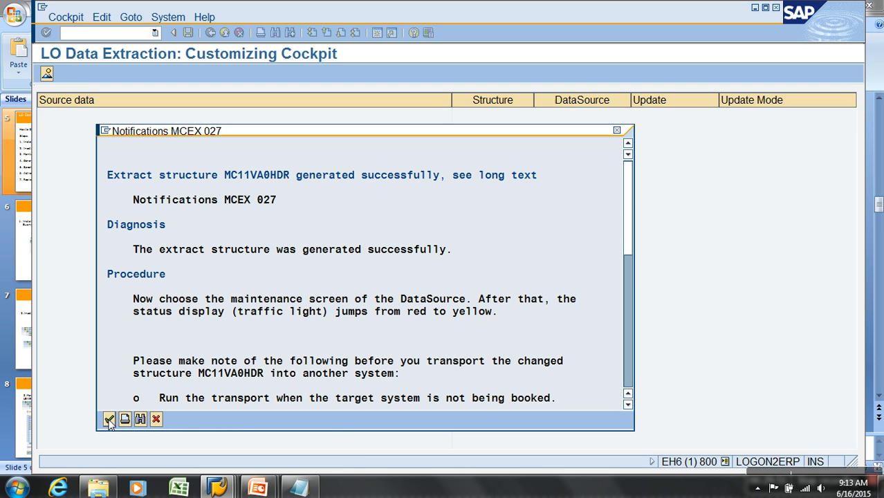
Open DataSource 2LIS_11_VAHDR for maintenance and check its name, extract structure and delta update setting.
{"action": "mouse_move", "coordinate": [99, 219]}
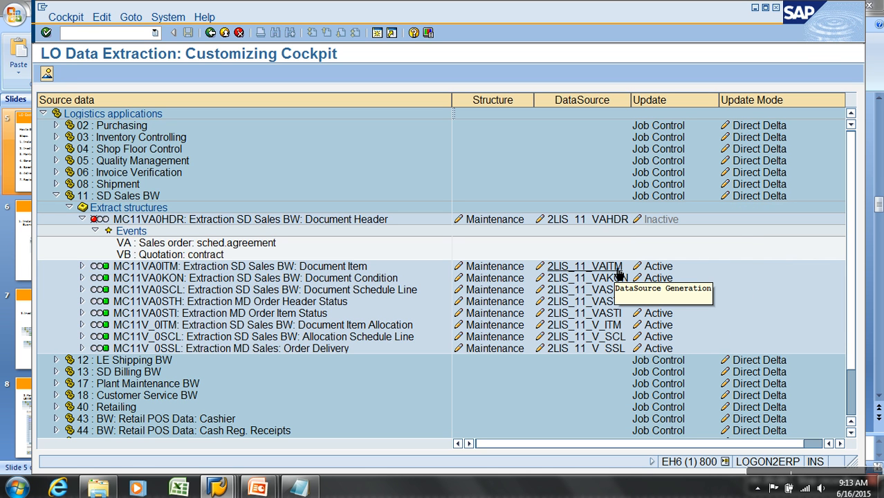
{"action": "left_click", "coordinate": [586, 220]}
{"action": "left_click_drag", "start_coordinate": [239, 116], "coordinate": [146, 116]}
{"action": "left_click_drag", "start_coordinate": [256, 181], "coordinate": [97, 180]}
{"action": "left_click", "coordinate": [128, 209]}
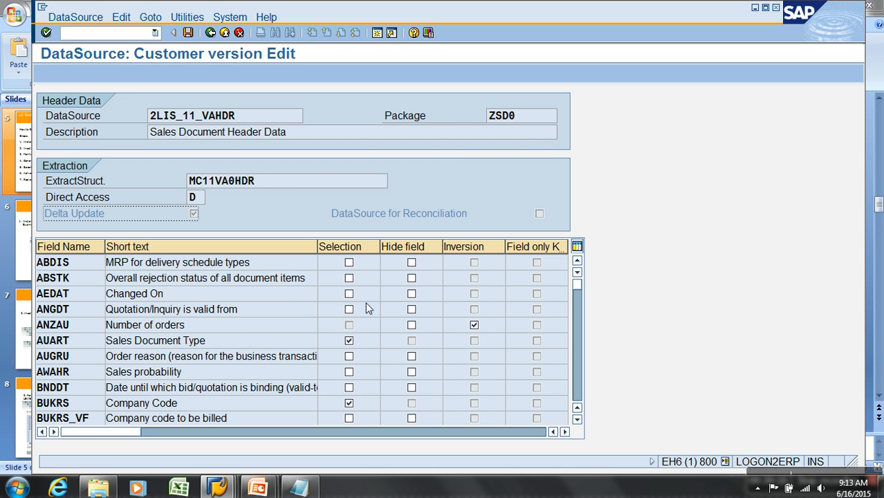
Examine the DataSource's field list with its Selection, Hide field and Inversion settings, including the BUKRS_VF and PKUNRG rows.
{"action": "left_click", "coordinate": [82, 279]}
{"action": "left_click", "coordinate": [85, 312]}
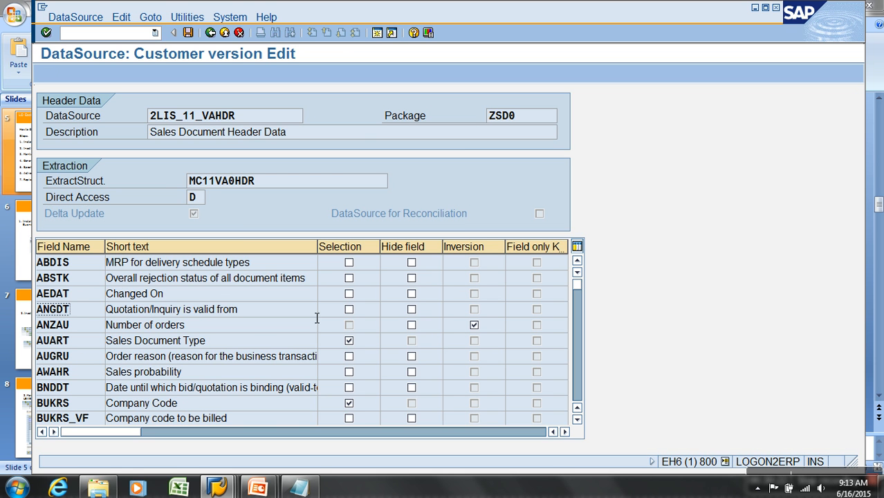
{"action": "left_click", "coordinate": [352, 247]}
{"action": "left_click", "coordinate": [408, 246]}
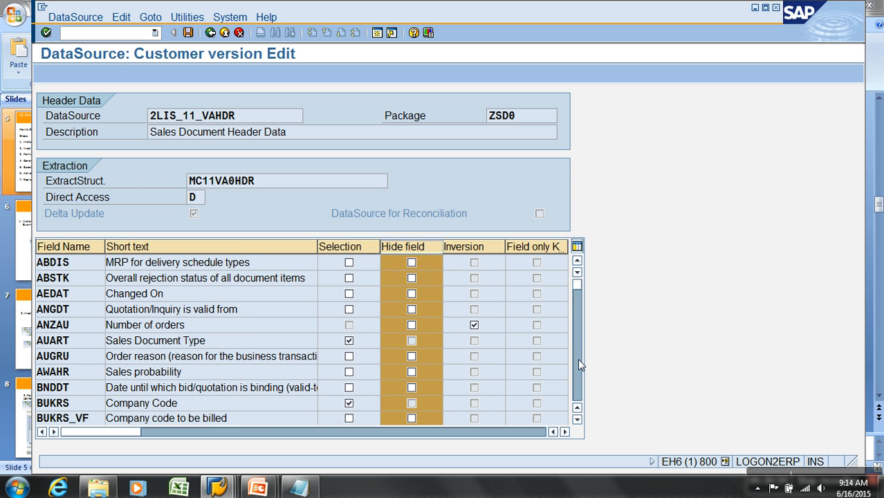
{"action": "left_click", "coordinate": [577, 358]}
{"action": "left_click", "coordinate": [577, 358]}
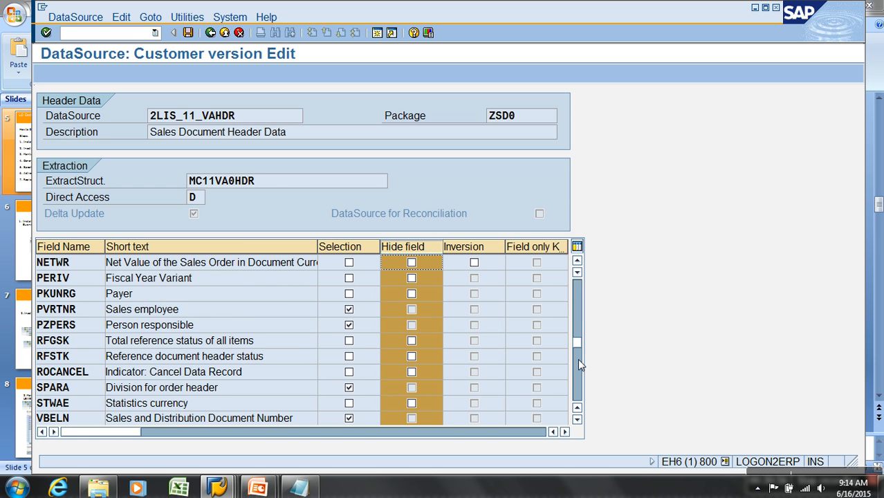
{"action": "left_click", "coordinate": [577, 358]}
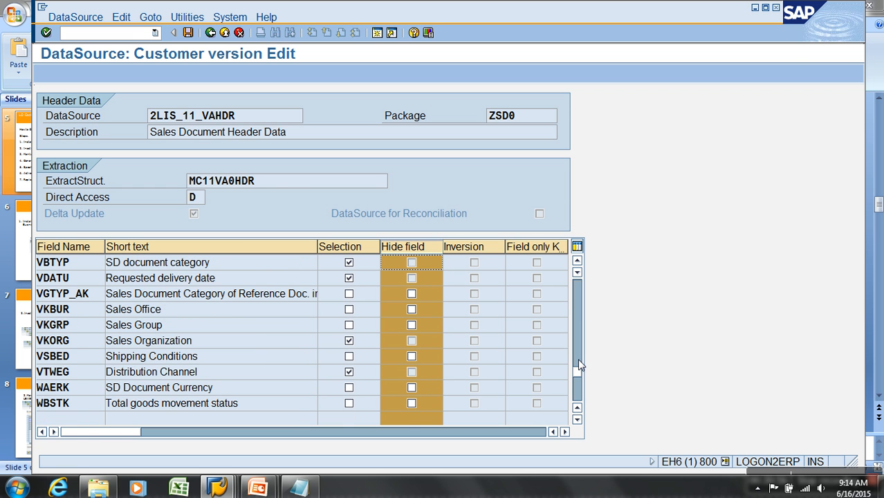
{"action": "left_click", "coordinate": [424, 246]}
{"action": "left_click", "coordinate": [577, 298]}
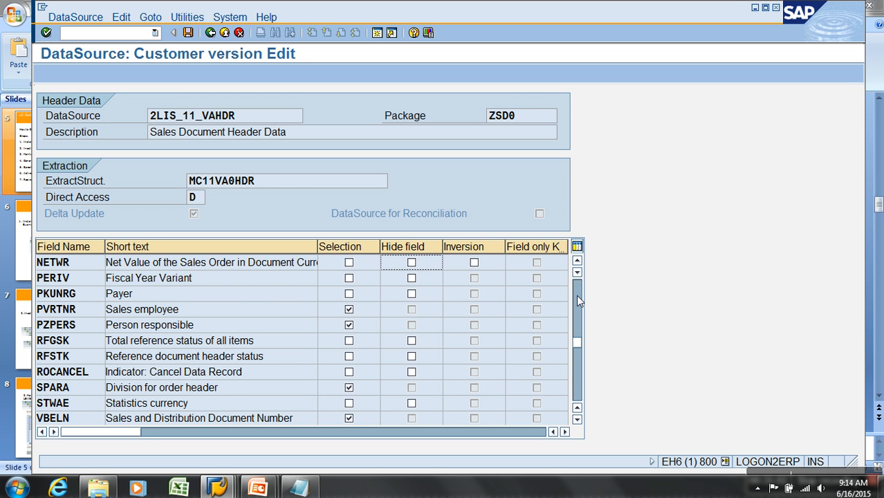
{"action": "left_click", "coordinate": [578, 298]}
{"action": "left_click", "coordinate": [578, 296]}
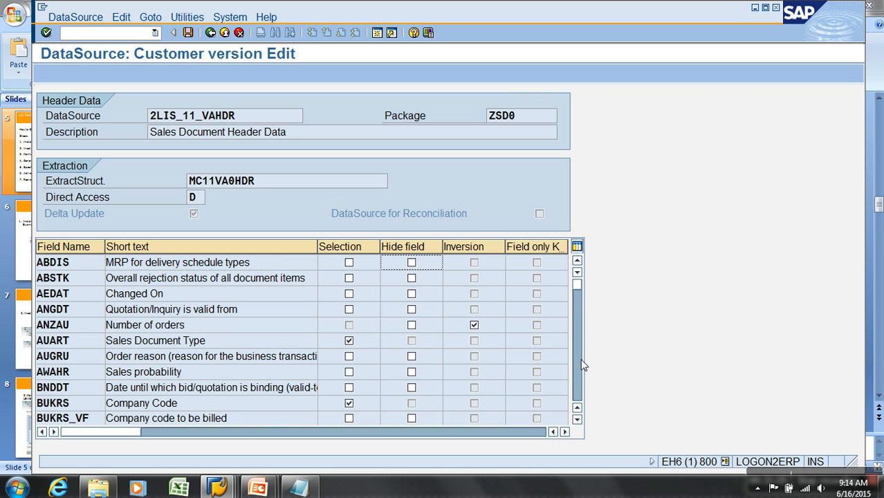
Look through the DataSource's fields from ABDIS down to RFGSK and return to the LO customizing cockpit.
{"action": "left_click", "coordinate": [577, 419]}
{"action": "left_click", "coordinate": [577, 419]}
{"action": "left_click", "coordinate": [577, 419]}
{"action": "left_click", "coordinate": [576, 419]}
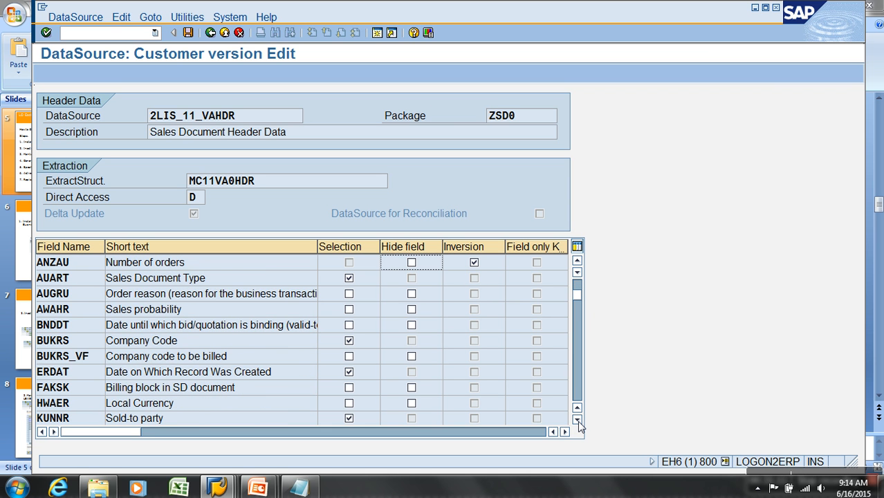
{"action": "left_click", "coordinate": [577, 421]}
{"action": "left_click", "coordinate": [577, 420]}
{"action": "left_click", "coordinate": [578, 420]}
{"action": "left_click", "coordinate": [577, 421]}
{"action": "left_click", "coordinate": [578, 420]}
{"action": "left_click", "coordinate": [578, 420]}
{"action": "left_click", "coordinate": [577, 420]}
{"action": "left_click", "coordinate": [577, 420]}
{"action": "left_click", "coordinate": [576, 420]}
{"action": "left_click", "coordinate": [577, 420]}
{"action": "left_click", "coordinate": [576, 420]}
{"action": "left_click", "coordinate": [576, 421]}
{"action": "left_click", "coordinate": [576, 420]}
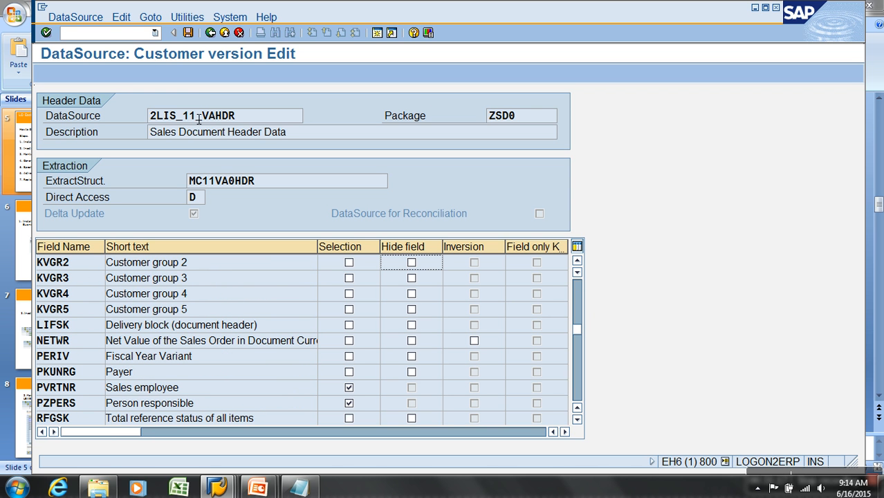
{"action": "left_click", "coordinate": [210, 33]}
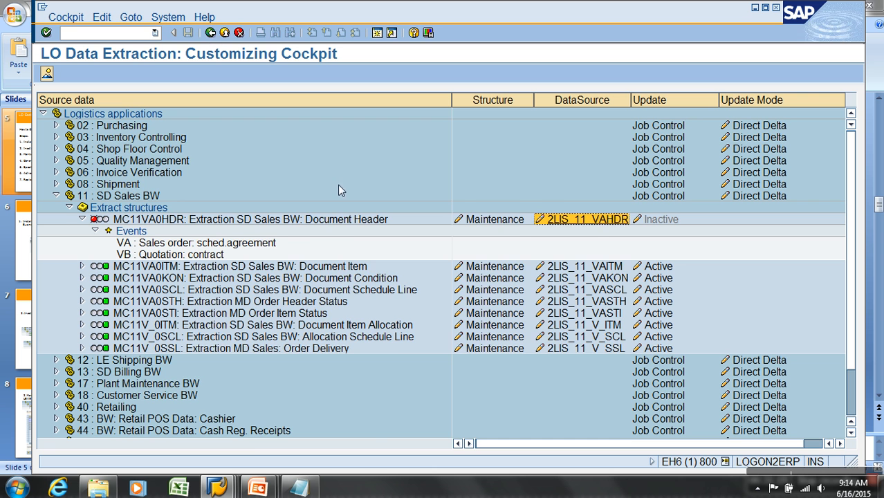
Reopen the maintenance of extract structure MC11VA0HDR and add the MCVBAK field AUFNR from the pool to the selection criteria.
{"action": "left_click", "coordinate": [500, 220]}
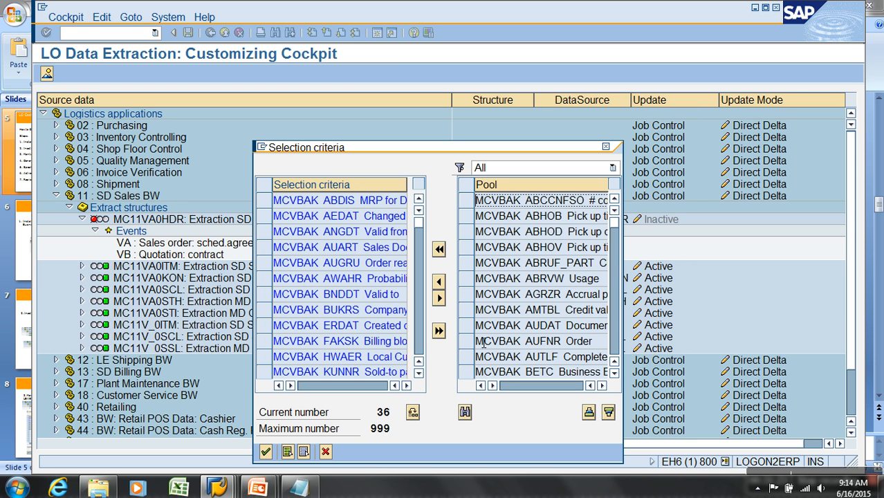
{"action": "left_click", "coordinate": [468, 342]}
{"action": "left_click", "coordinate": [439, 281]}
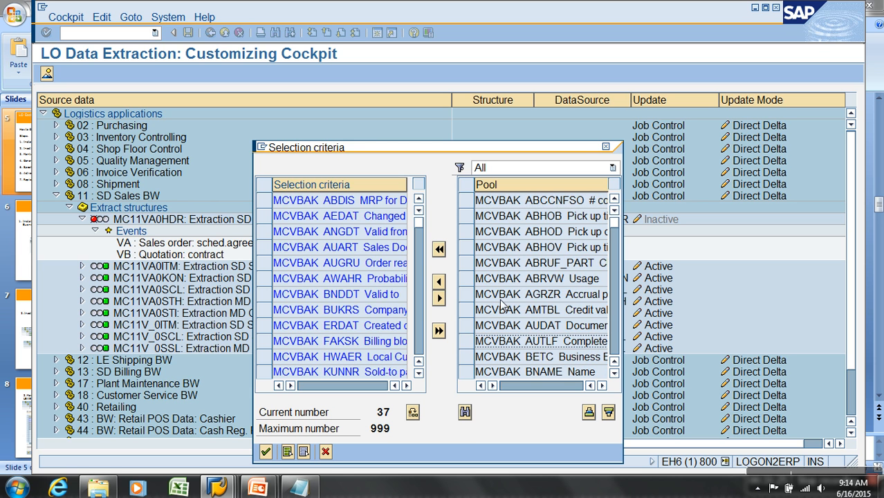
Add the MCVBAK fields GSBER and GSKST from the pool to the extract structure's selection criteria.
{"action": "left_click", "coordinate": [614, 324]}
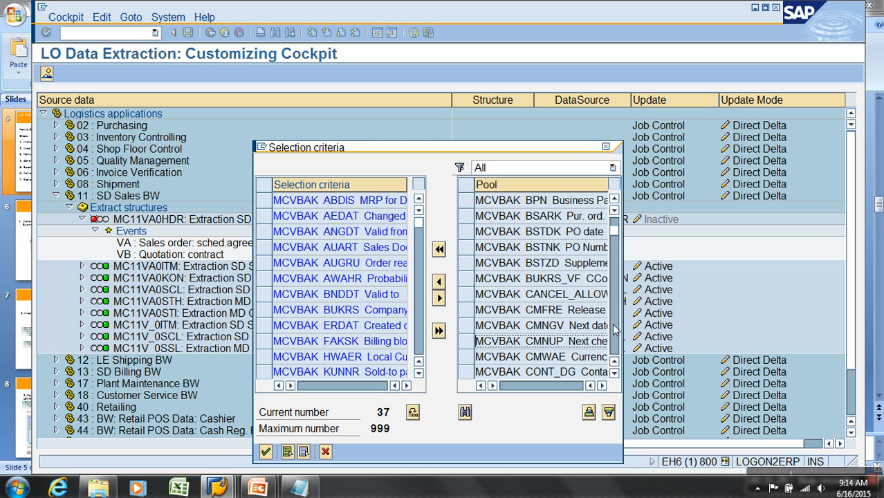
{"action": "left_click", "coordinate": [614, 330]}
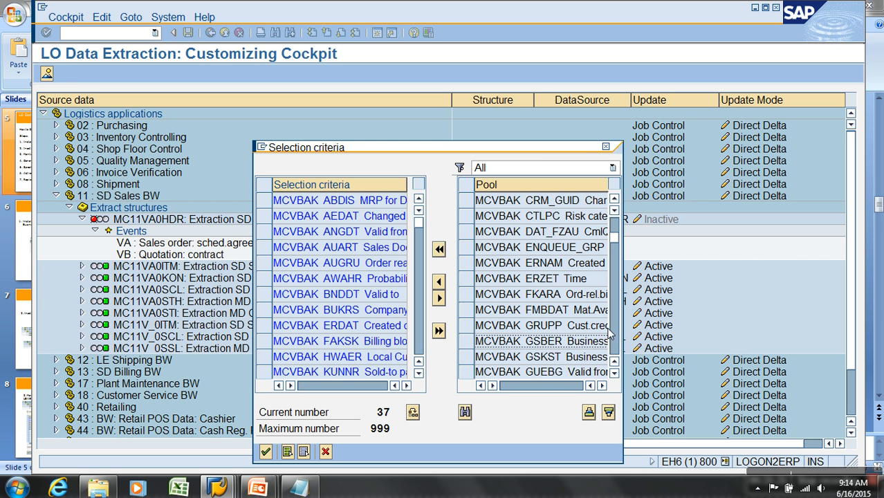
{"action": "left_click_drag", "start_coordinate": [567, 343], "coordinate": [642, 346]}
{"action": "left_click", "coordinate": [465, 341]}
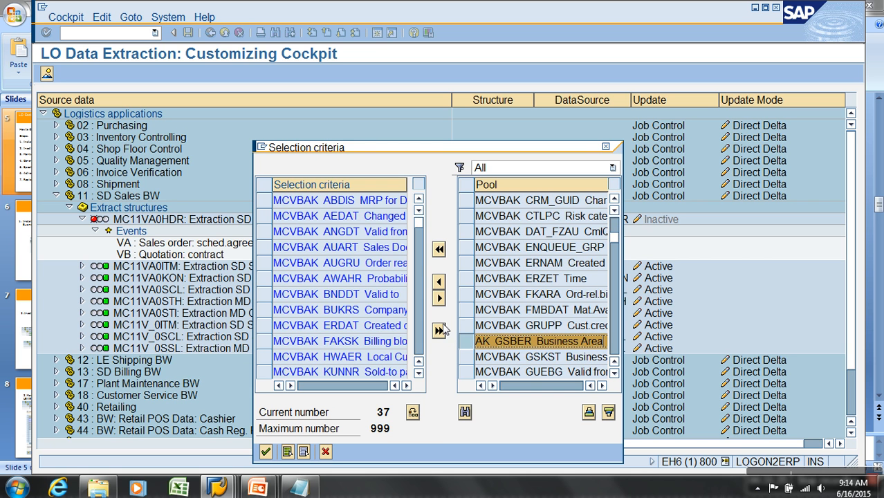
{"action": "left_click", "coordinate": [438, 282]}
{"action": "left_click_drag", "start_coordinate": [563, 347], "coordinate": [644, 345]}
{"action": "left_click", "coordinate": [465, 341]}
{"action": "left_click", "coordinate": [438, 281]}
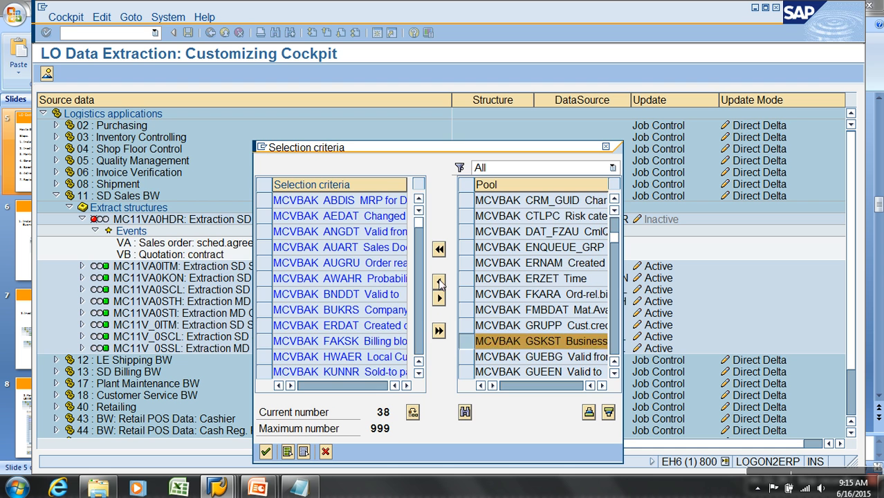
Confirm the expanded field selection, accept Workbench request EH6K900011 and close the generation notification.
{"action": "left_click", "coordinate": [265, 451]}
{"action": "left_click", "coordinate": [262, 247]}
{"action": "left_click", "coordinate": [76, 223]}
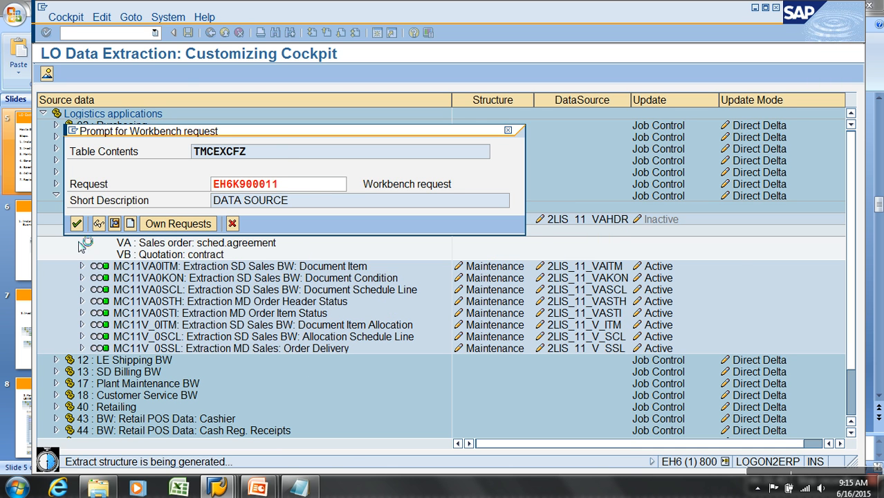
{"action": "left_click", "coordinate": [110, 418]}
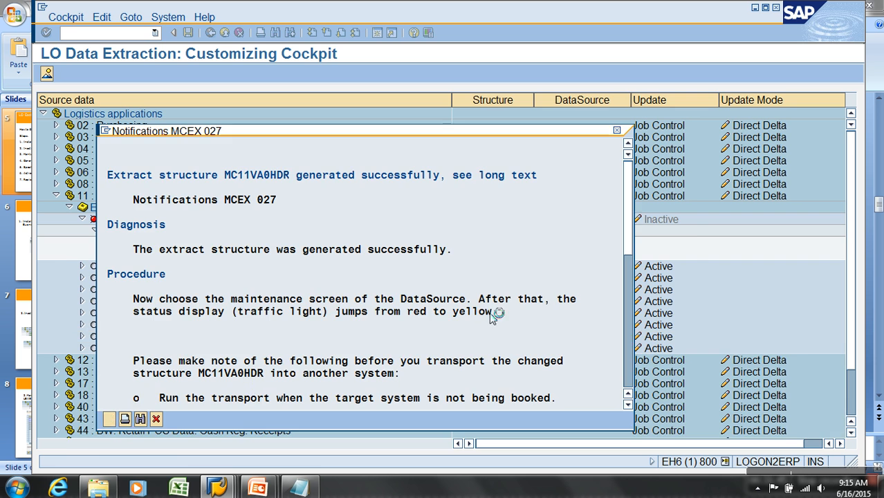
Open DataSource 2LIS_11_VAHDR for maintenance again and look through its field list for the newly added fields.
{"action": "left_click", "coordinate": [599, 219]}
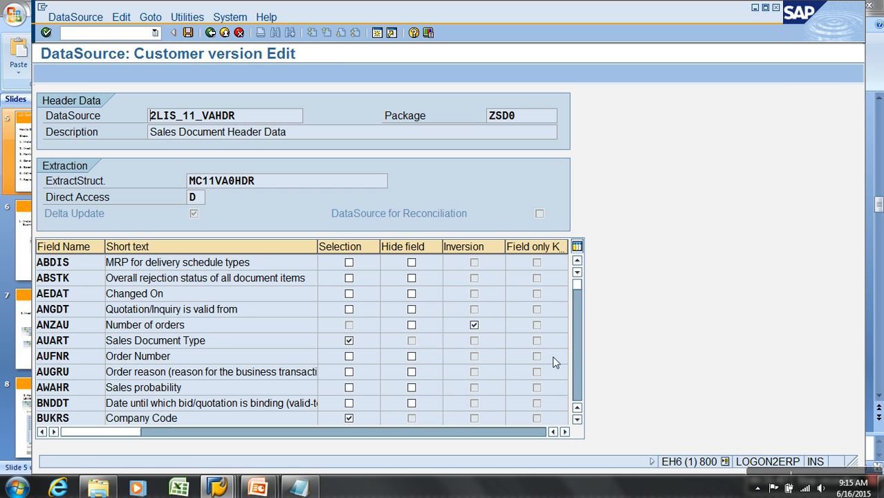
{"action": "left_click", "coordinate": [577, 361]}
{"action": "left_click", "coordinate": [577, 362]}
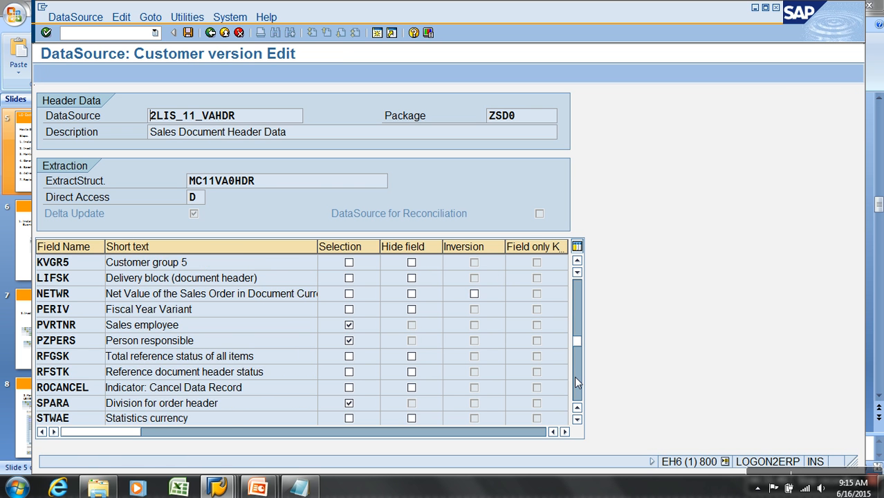
{"action": "left_click", "coordinate": [574, 376]}
{"action": "left_click", "coordinate": [574, 394]}
{"action": "left_click", "coordinate": [575, 327]}
{"action": "left_click", "coordinate": [573, 298]}
{"action": "left_click", "coordinate": [572, 295]}
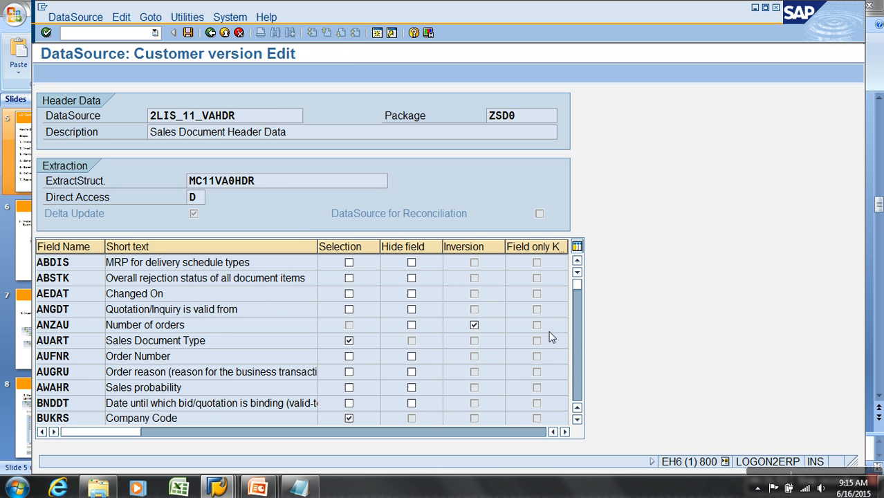
Locate the GSBER and GSKST rows in the field list and check their field names and short texts.
{"action": "left_click", "coordinate": [575, 360]}
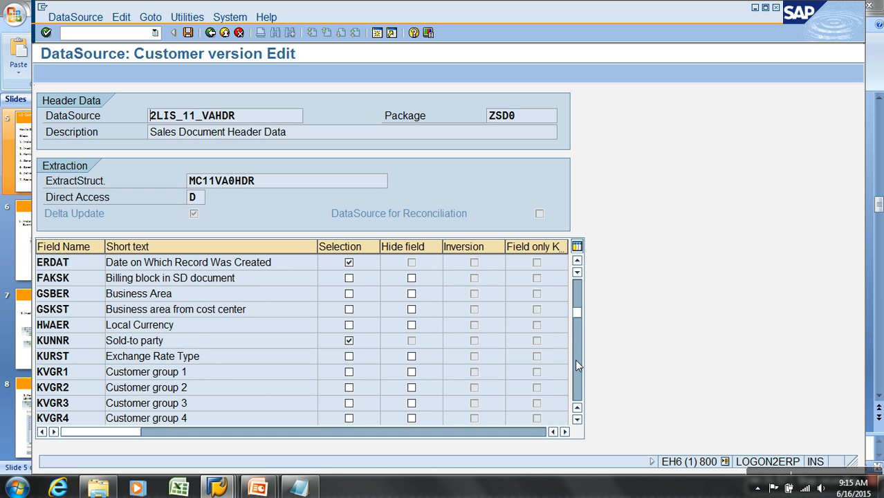
{"action": "left_click_drag", "start_coordinate": [196, 299], "coordinate": [87, 298]}
{"action": "left_click", "coordinate": [84, 300]}
{"action": "left_click", "coordinate": [90, 313]}
{"action": "left_click", "coordinate": [96, 299]}
{"action": "left_click", "coordinate": [95, 313]}
{"action": "left_click", "coordinate": [97, 299]}
{"action": "left_click", "coordinate": [95, 311]}
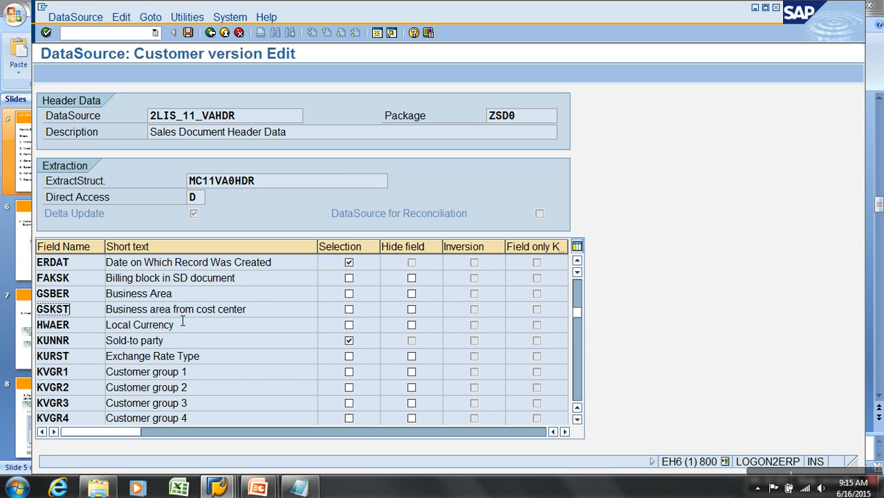
Try the Hide field setting on GSBER and GSKST, clearing it again for both fields.
{"action": "left_click", "coordinate": [411, 293]}
{"action": "left_click", "coordinate": [412, 309]}
{"action": "left_click", "coordinate": [411, 309]}
{"action": "left_click", "coordinate": [411, 293]}
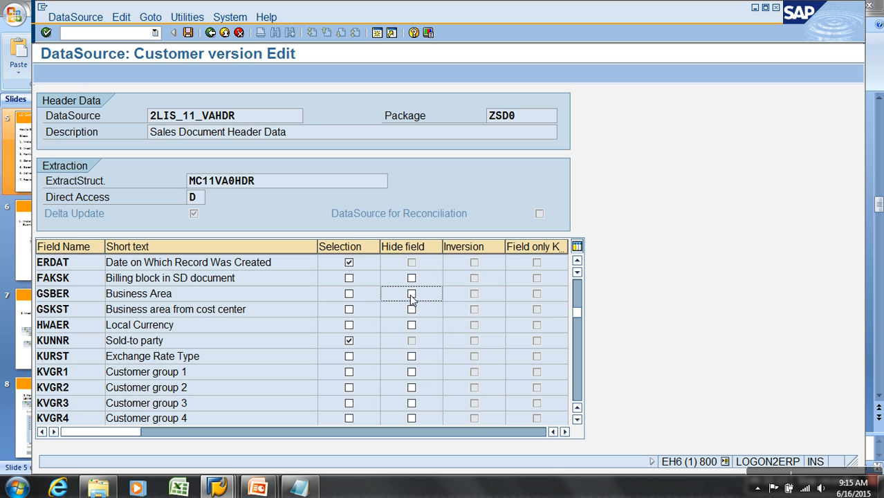
Enable Selection for the GSBER Business Area field and locate the AUFNR row at the start of the list.
{"action": "left_click", "coordinate": [350, 294]}
{"action": "left_click", "coordinate": [576, 294]}
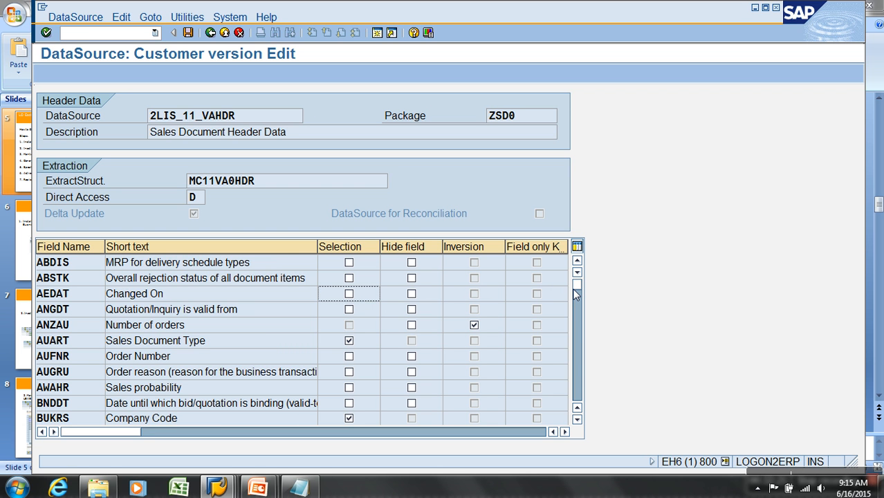
{"action": "left_click", "coordinate": [52, 356]}
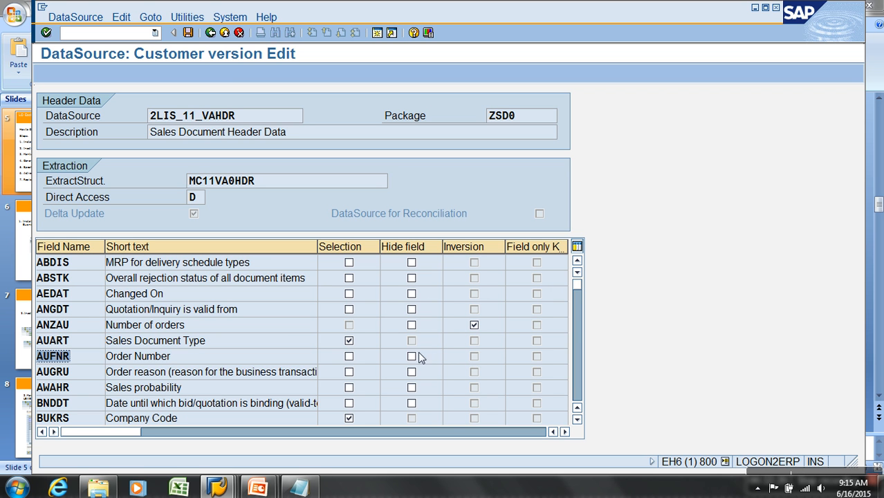
Examine the Inversion settings across the field list, especially for the key figures ANZAU and NETWR.
{"action": "left_click", "coordinate": [479, 251]}
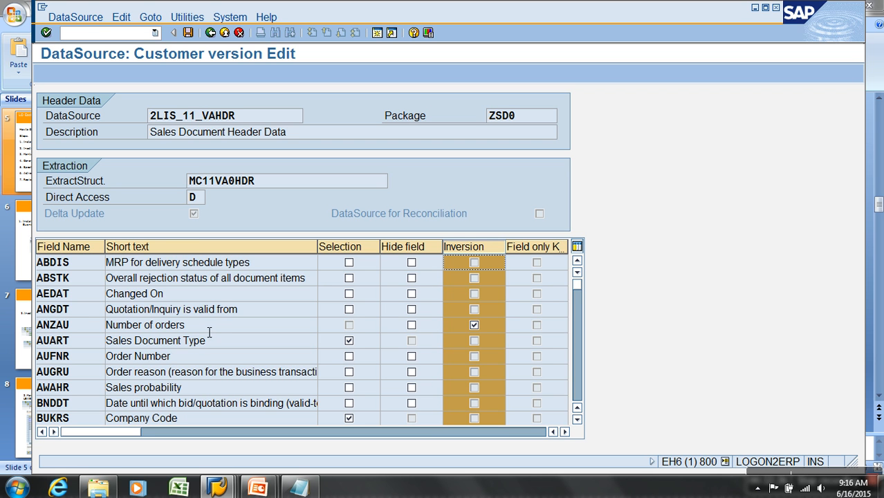
{"action": "left_click_drag", "start_coordinate": [208, 332], "coordinate": [83, 331]}
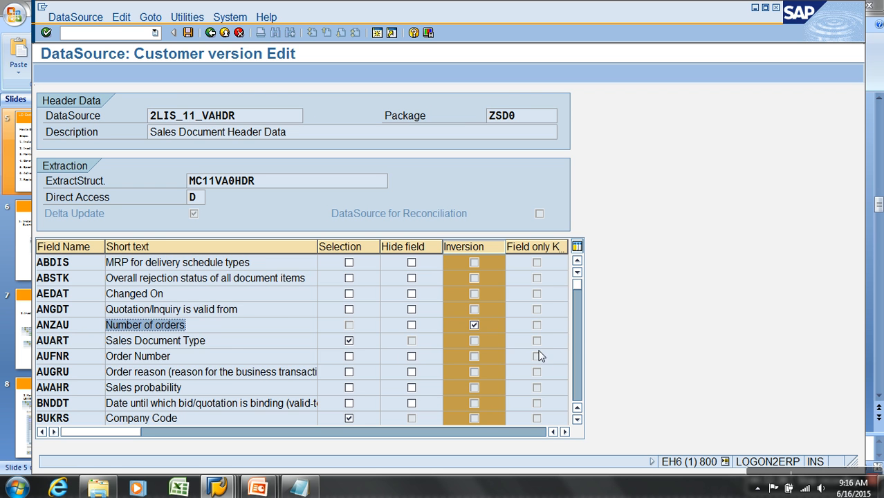
{"action": "left_click", "coordinate": [578, 360]}
{"action": "left_click", "coordinate": [578, 358]}
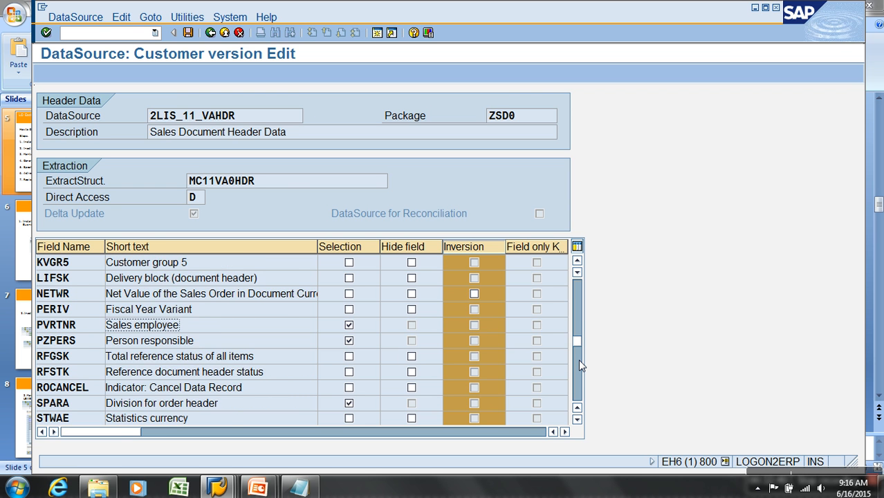
{"action": "left_click", "coordinate": [573, 370]}
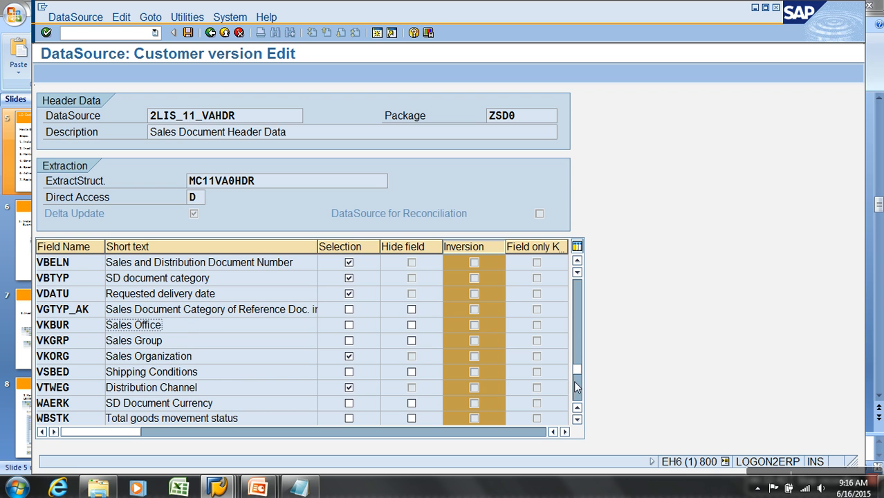
{"action": "left_click", "coordinate": [577, 420]}
{"action": "left_click", "coordinate": [577, 420]}
{"action": "left_click", "coordinate": [577, 420]}
{"action": "left_click", "coordinate": [576, 333]}
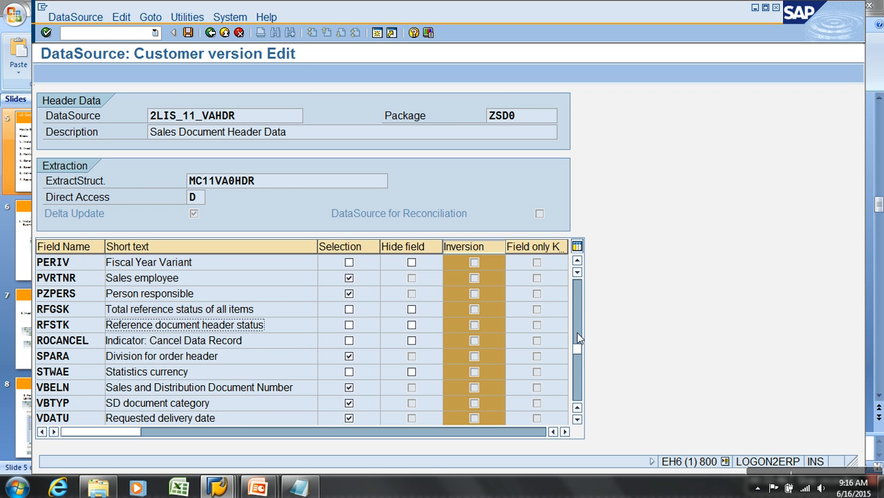
{"action": "left_click", "coordinate": [575, 308]}
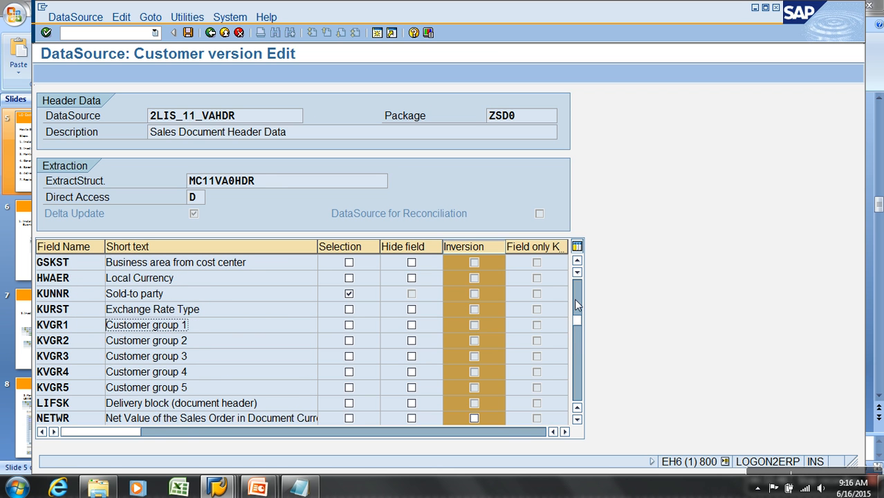
{"action": "left_click", "coordinate": [76, 422]}
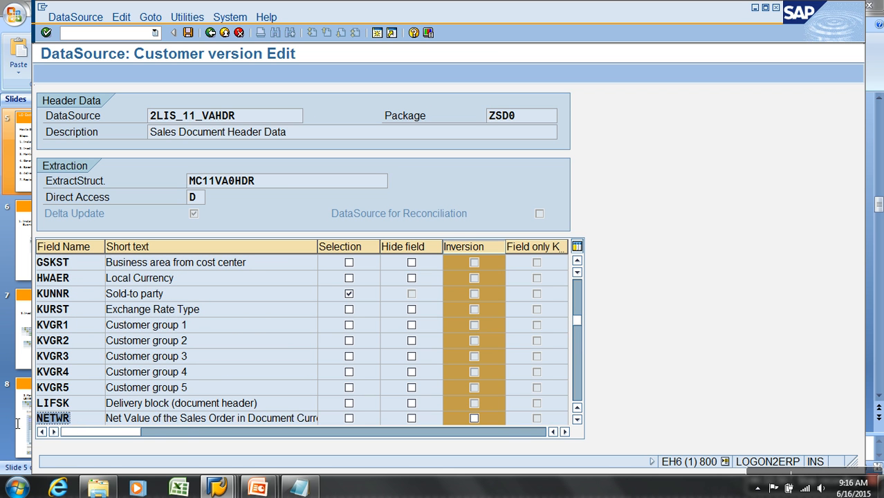
{"action": "left_click", "coordinate": [493, 246]}
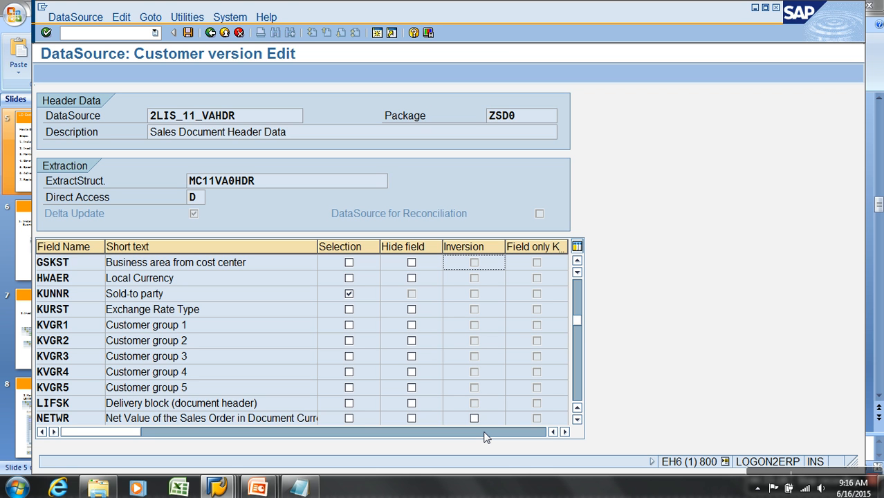
Switch to the blank Excel workbook and enter 7722 in cell K6 and 8000 in cell L6.
{"action": "left_click", "coordinate": [178, 488]}
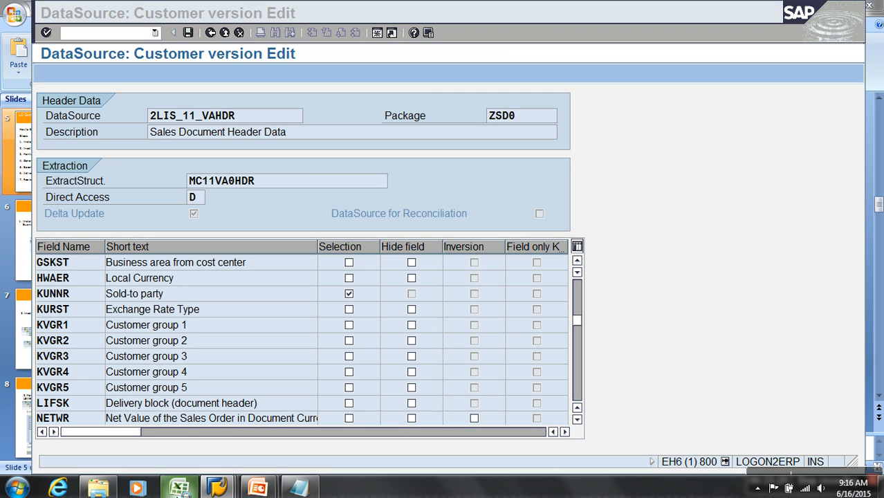
{"action": "left_click", "coordinate": [495, 197]}
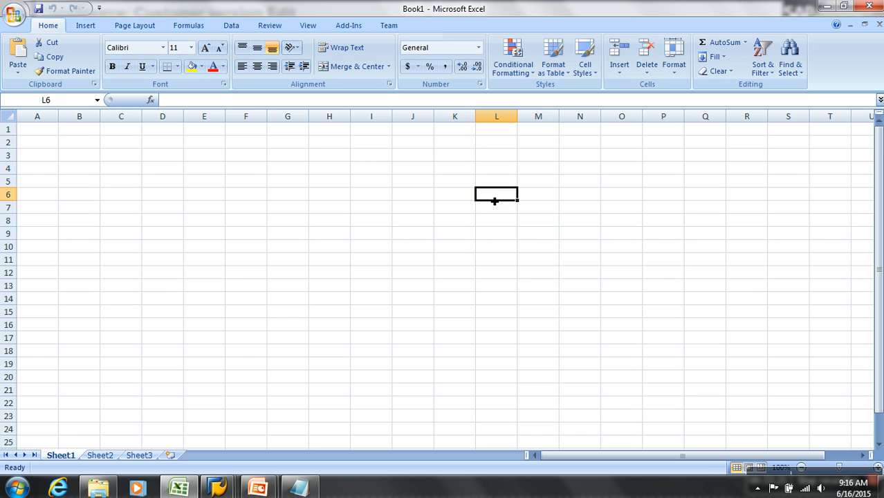
{"action": "left_click", "coordinate": [463, 166]}
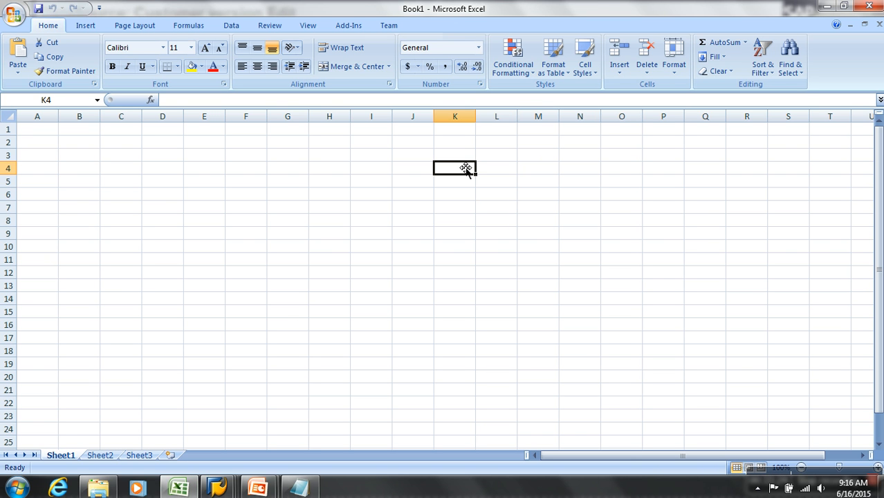
{"action": "left_click", "coordinate": [443, 201]}
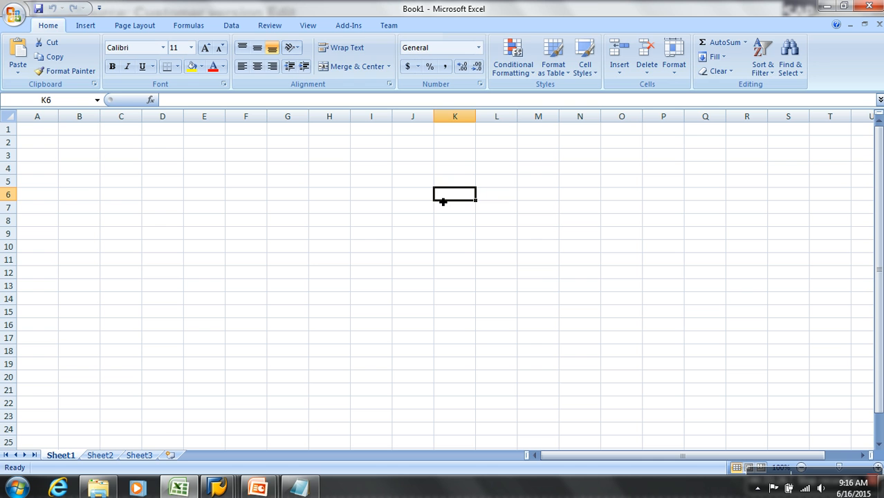
{"action": "type", "text": "7722"}
{"action": "key", "text": "Tab"}
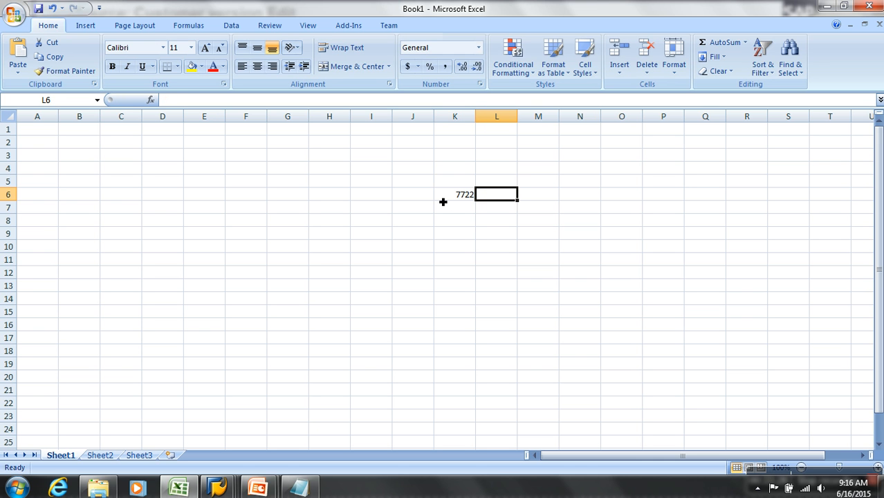
{"action": "type", "text": "8000"}
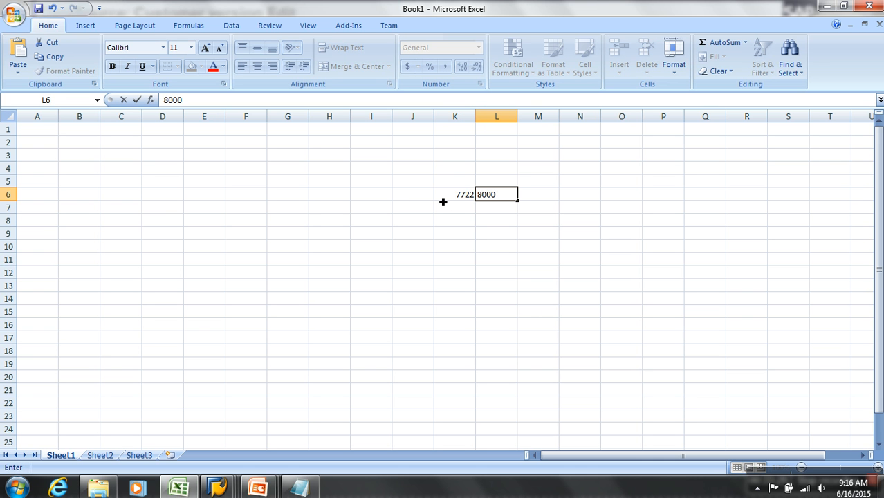
Enter the matching source record in the same row, with 7722 in cell D6 and 8000 in cell E6.
{"action": "left_click", "coordinate": [179, 201]}
{"action": "type", "text": "7722"}
{"action": "key", "text": "Tab"}
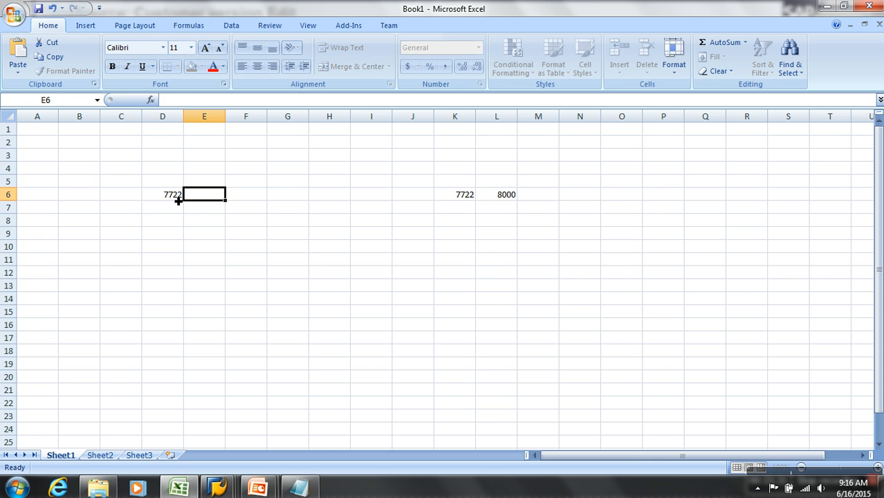
{"action": "type", "text": "8000"}
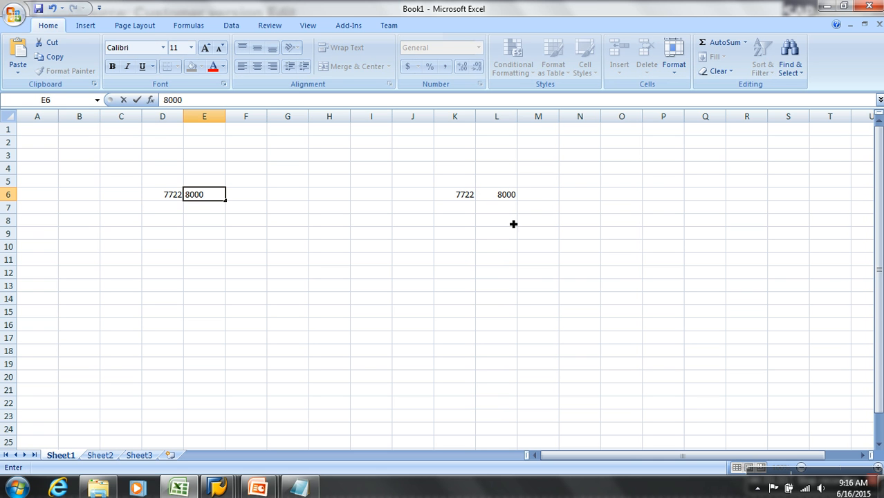
Cross out the 8000 in cell L6 with two straight lines drawn over it.
{"action": "left_click", "coordinate": [511, 196]}
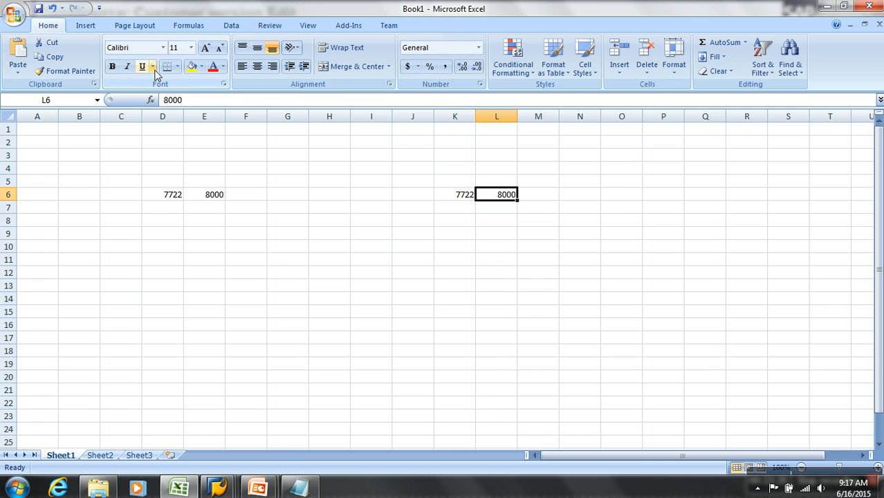
{"action": "left_click", "coordinate": [86, 25]}
{"action": "left_click", "coordinate": [144, 65]}
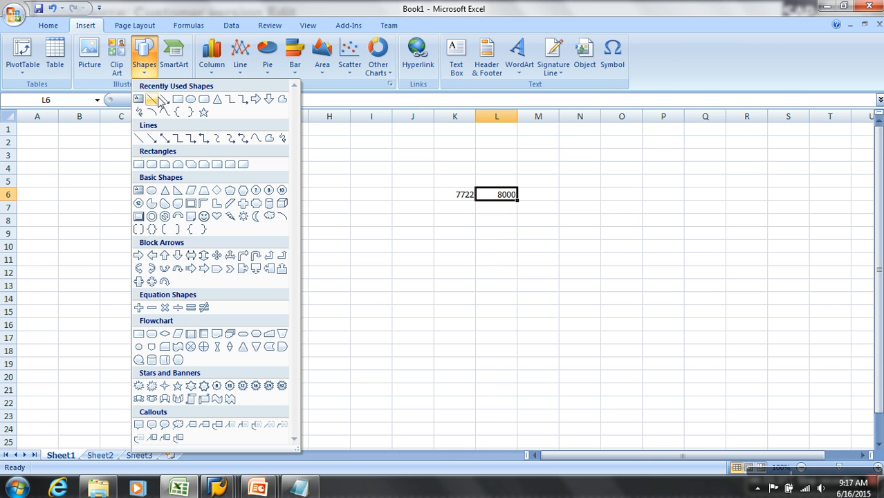
{"action": "left_click", "coordinate": [153, 99]}
{"action": "left_click_drag", "start_coordinate": [480, 182], "coordinate": [527, 213]}
{"action": "left_click", "coordinate": [25, 43]}
{"action": "left_click_drag", "start_coordinate": [513, 180], "coordinate": [490, 212]}
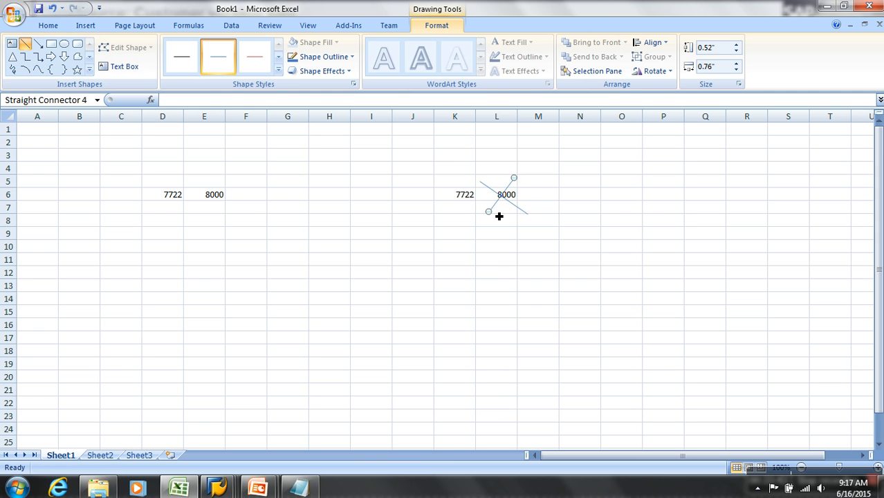
Enter the changed amount 9000 in cell M6 beside the crossed-out value.
{"action": "left_click", "coordinate": [538, 195]}
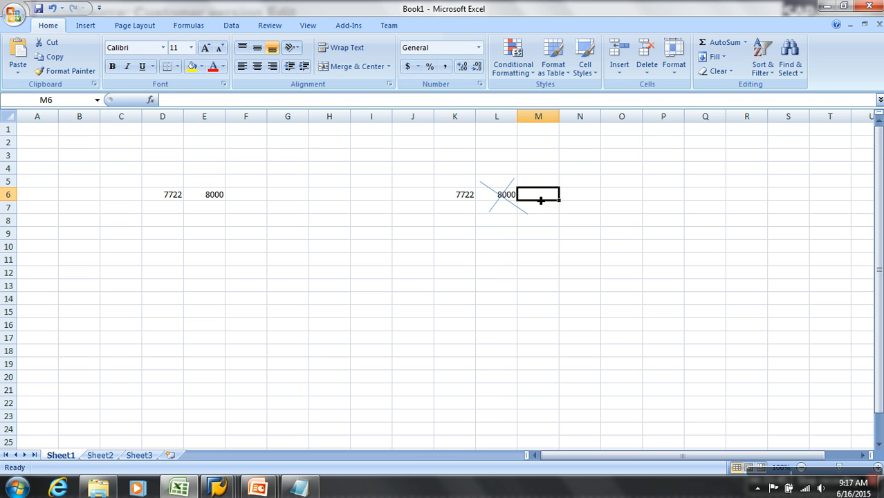
{"action": "type", "text": "9000"}
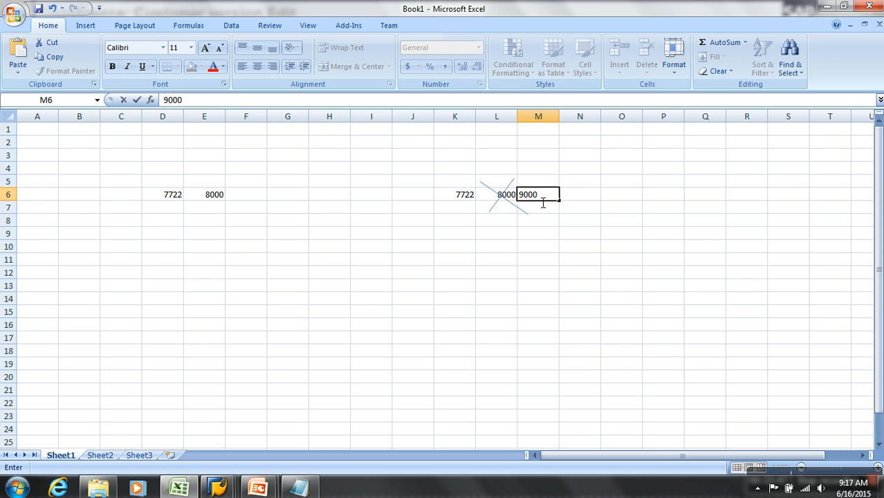
{"action": "left_click", "coordinate": [549, 235]}
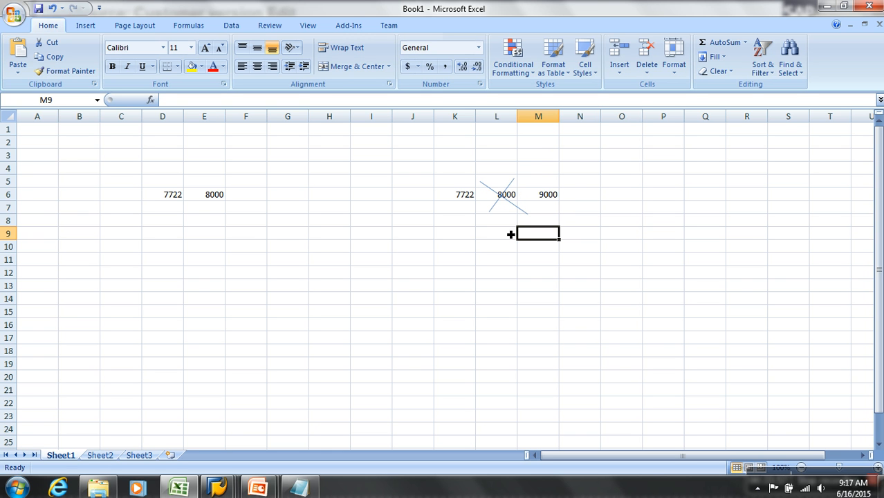
Enter the before-image record in row 9, with 7722 in K9, 8000 in L9 and the marker X in M9.
{"action": "left_click", "coordinate": [468, 235]}
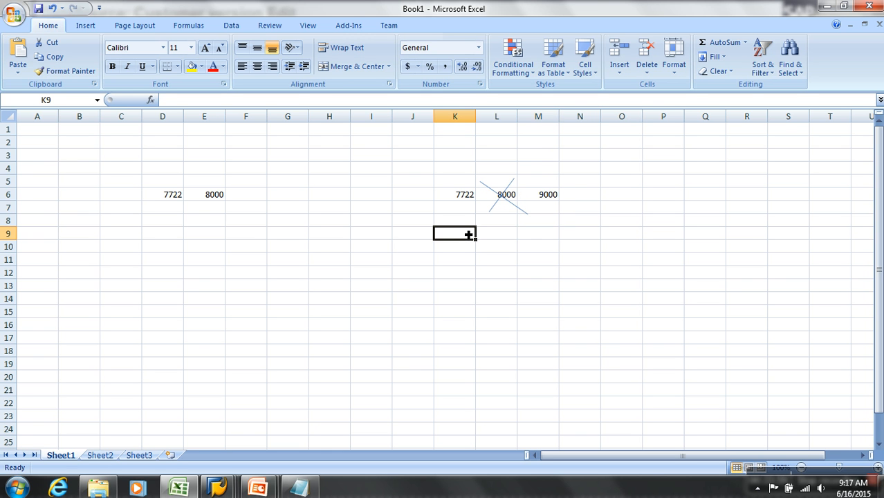
{"action": "type", "text": "7722"}
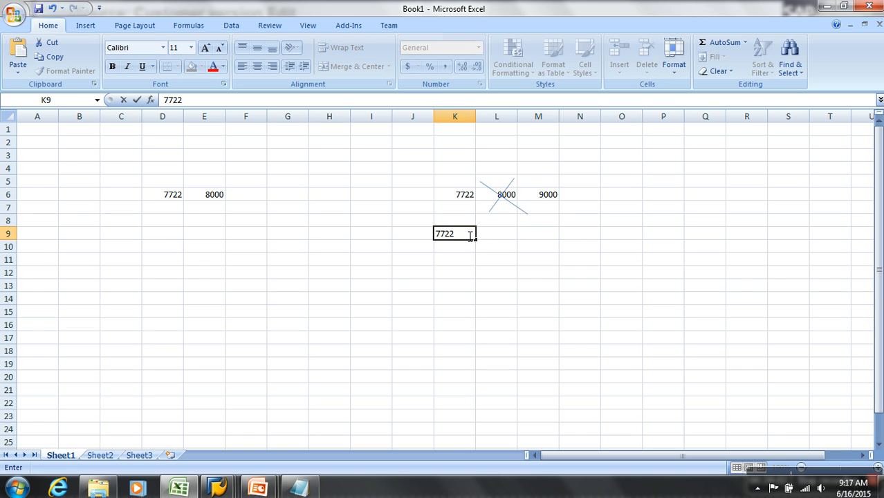
{"action": "key", "text": "Tab"}
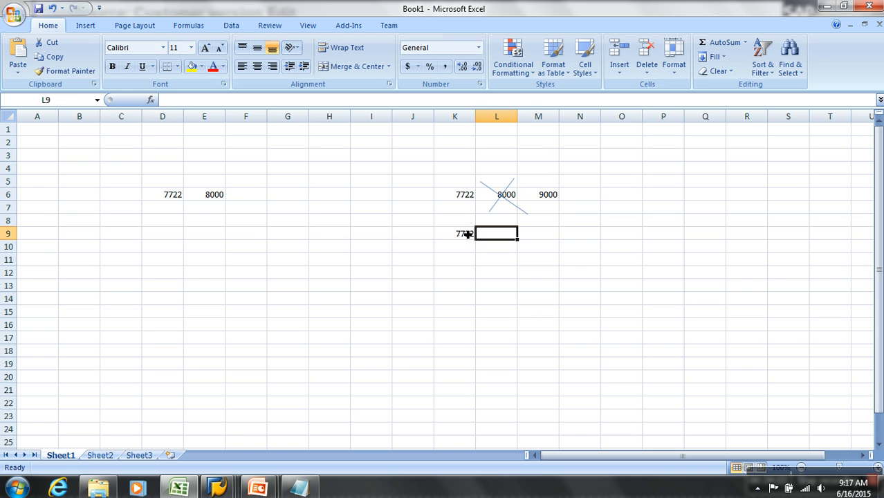
{"action": "type", "text": "000"}
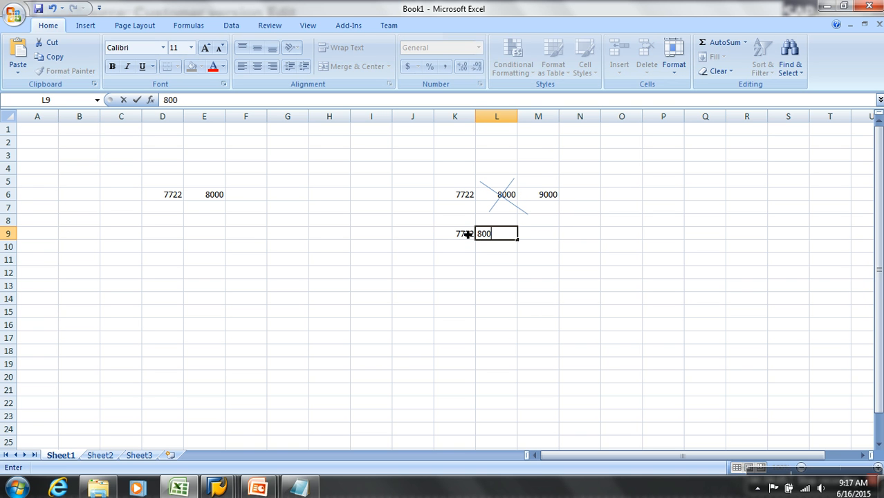
{"action": "key", "text": "Tab"}
{"action": "type", "text": "X"}
{"action": "key", "text": "Return"}
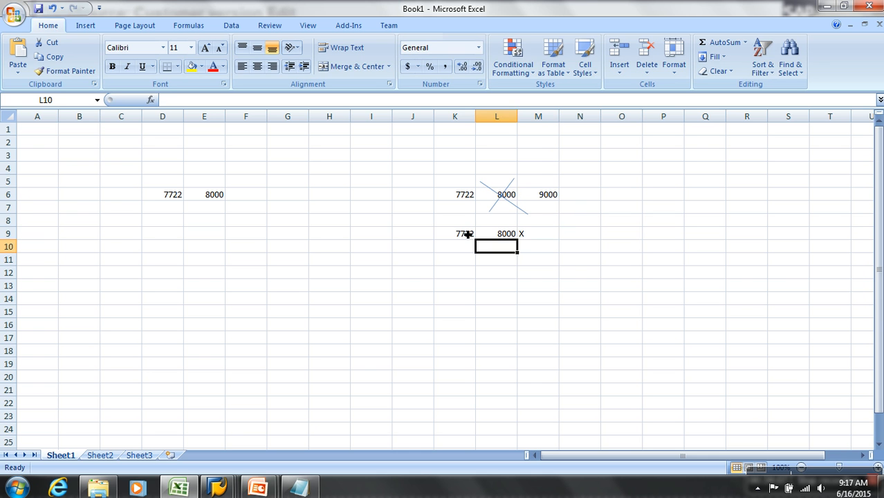
Enter the after-image record in row 10, with 7722 in K10 and 9000 in L10.
{"action": "key", "text": "Left"}
{"action": "type", "text": "7722"}
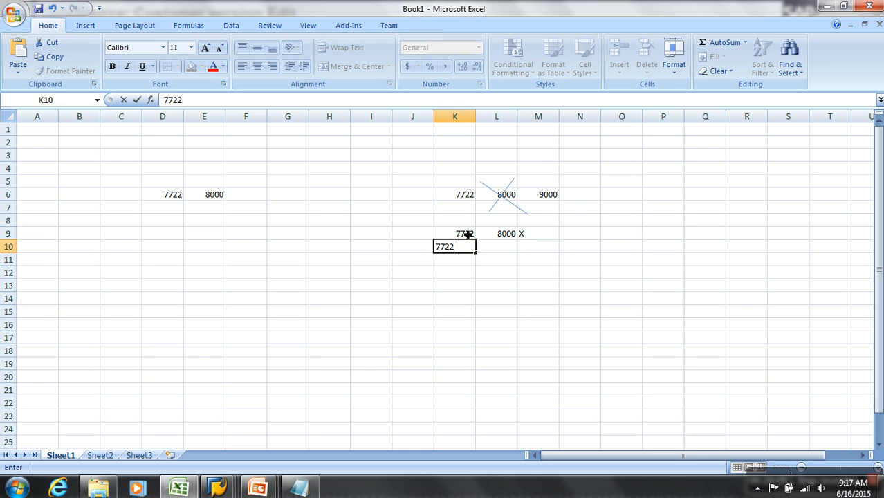
{"action": "key", "text": "Tab"}
{"action": "type", "text": "9000"}
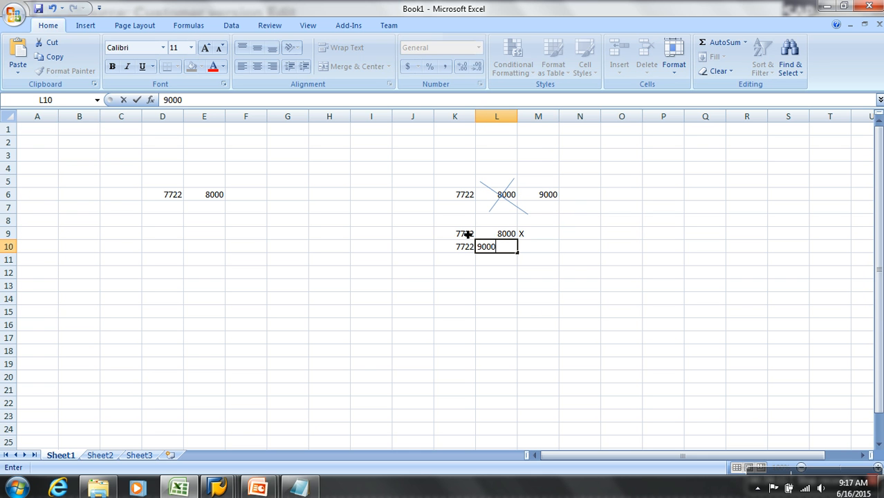
{"action": "key", "text": "Tab"}
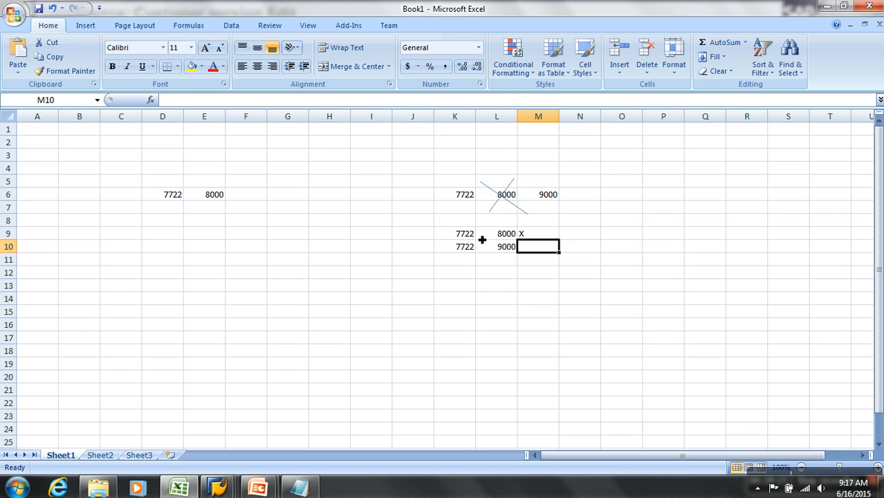
Copy the before-image and after-image records in K9:M10 to the rows starting at cell D7.
{"action": "left_click_drag", "start_coordinate": [470, 234], "coordinate": [547, 248]}
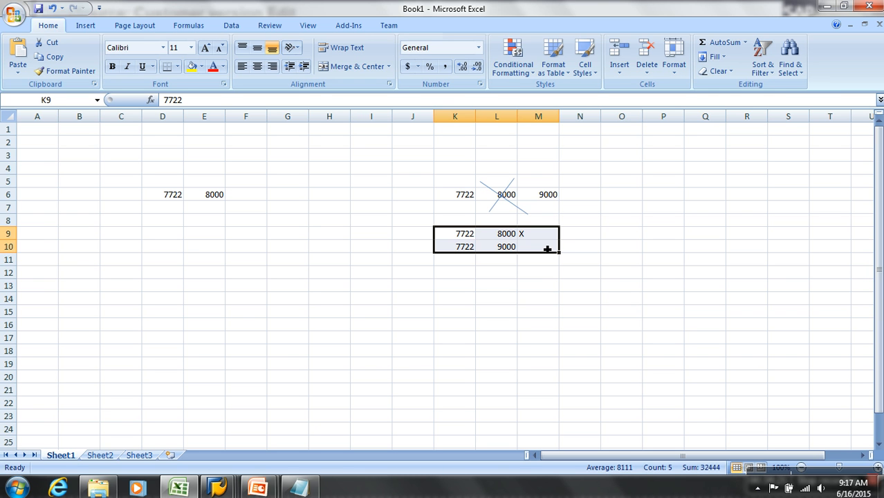
{"action": "key", "text": "ctrl+c"}
{"action": "left_click", "coordinate": [162, 210]}
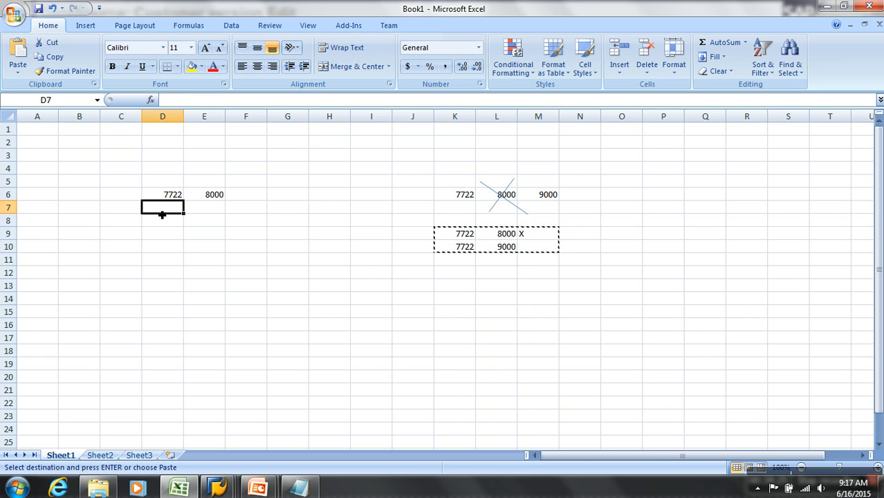
{"action": "key", "text": "ctrl+v"}
Check the sum of the amounts in E6:E8 and compare it with the X-marked record in K9:M10.
{"action": "left_click_drag", "start_coordinate": [461, 237], "coordinate": [557, 245]}
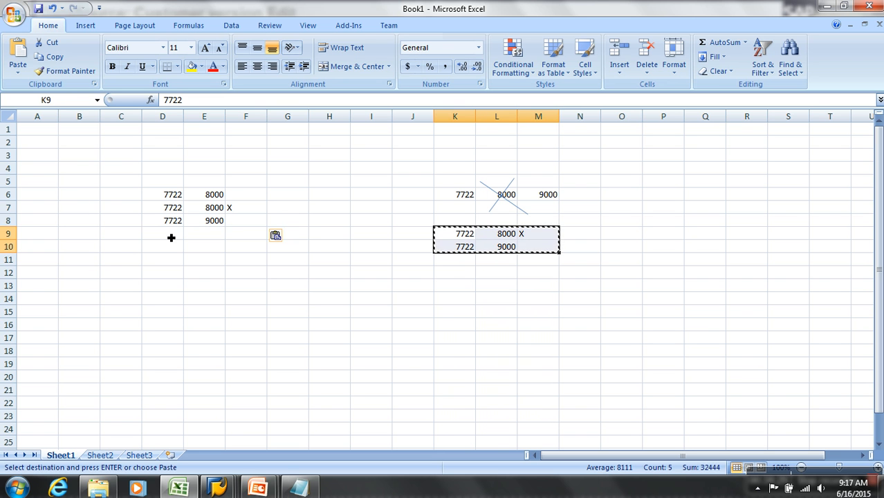
{"action": "left_click_drag", "start_coordinate": [218, 196], "coordinate": [219, 221]}
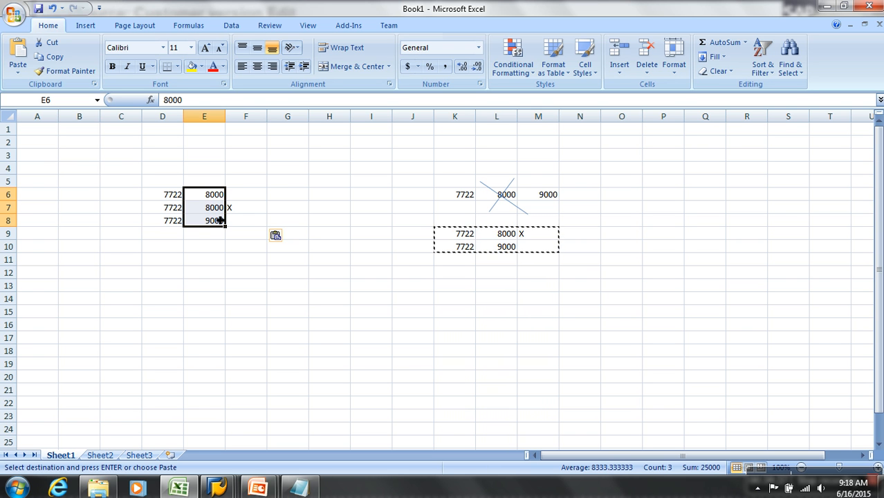
{"action": "left_click", "coordinate": [420, 286]}
{"action": "left_click_drag", "start_coordinate": [464, 238], "coordinate": [543, 252]}
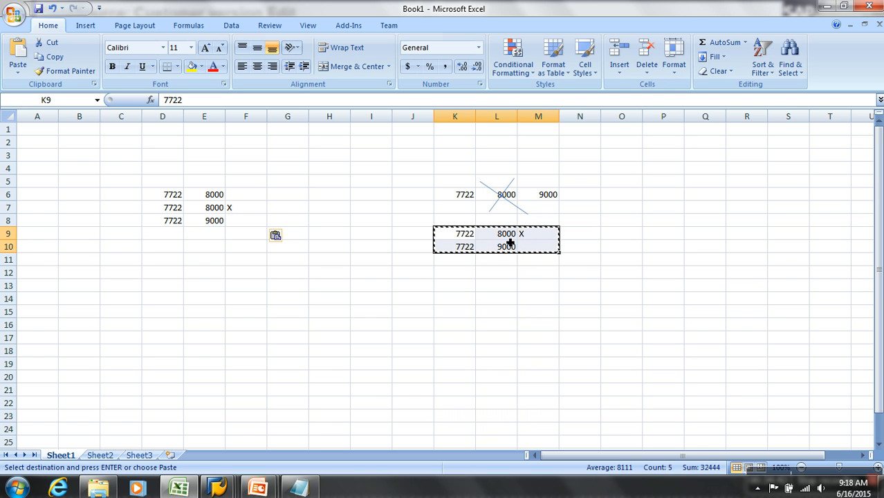
{"action": "left_click", "coordinate": [512, 238]}
{"action": "left_click", "coordinate": [532, 237]}
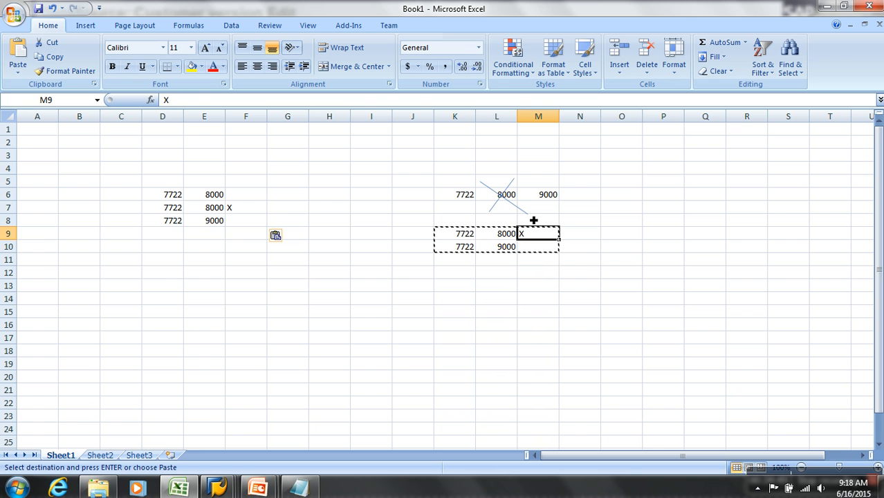
Set the X-marked record's amount in cell E7 to -8000 and check the sum of E6:E8.
{"action": "left_click", "coordinate": [210, 215]}
{"action": "type", "text": "-8000"}
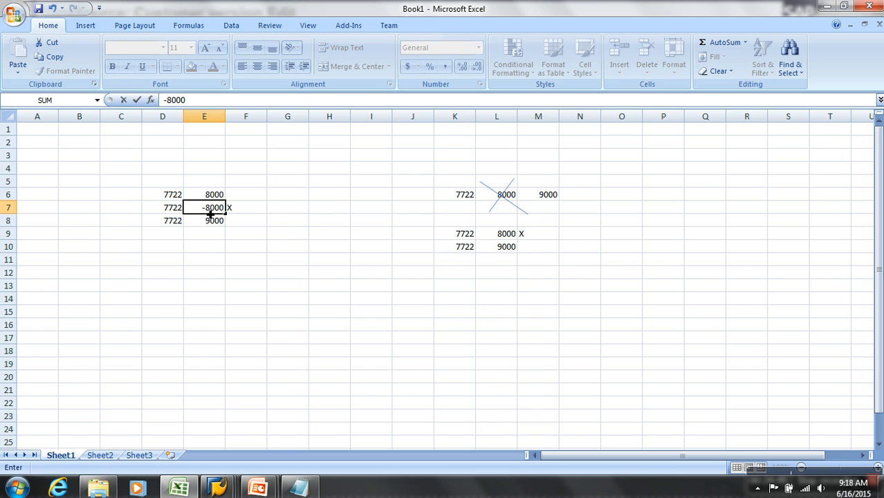
{"action": "key", "text": "Return"}
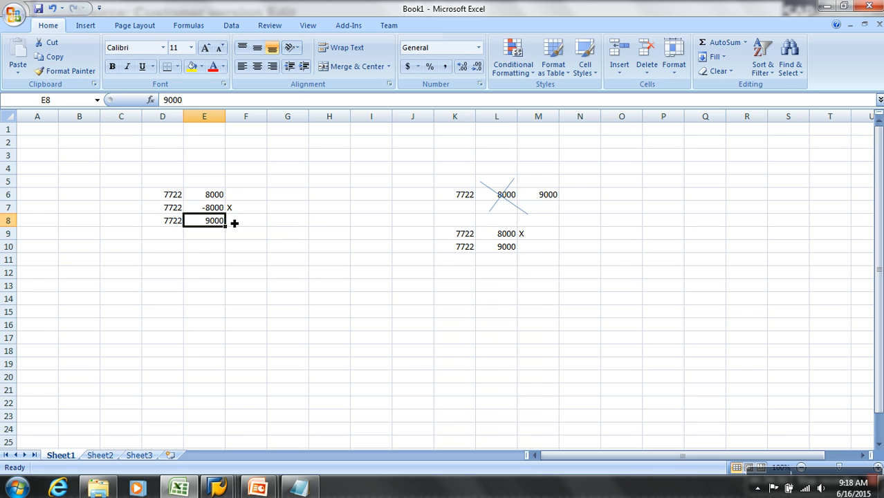
{"action": "left_click_drag", "start_coordinate": [220, 197], "coordinate": [223, 225]}
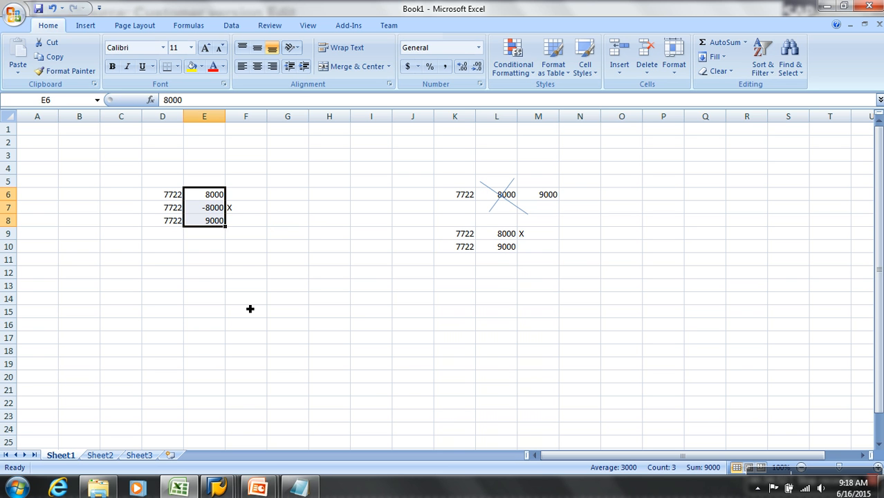
{"action": "left_click", "coordinate": [548, 199]}
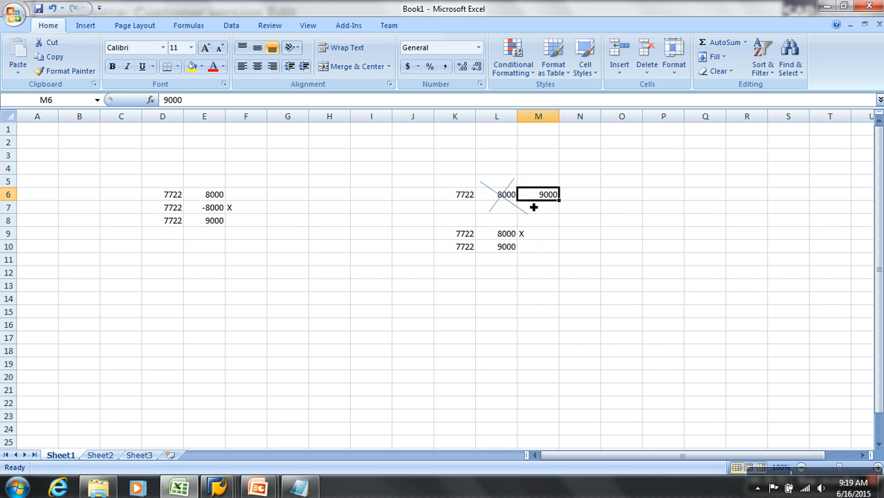
Switch back to SAP, review the NETWR Inversion setting, and save the 2LIS_11_VAHDR DataSource under customizing request EH6K900005.
{"action": "key", "text": "alt+Tab"}
{"action": "left_click", "coordinate": [474, 418]}
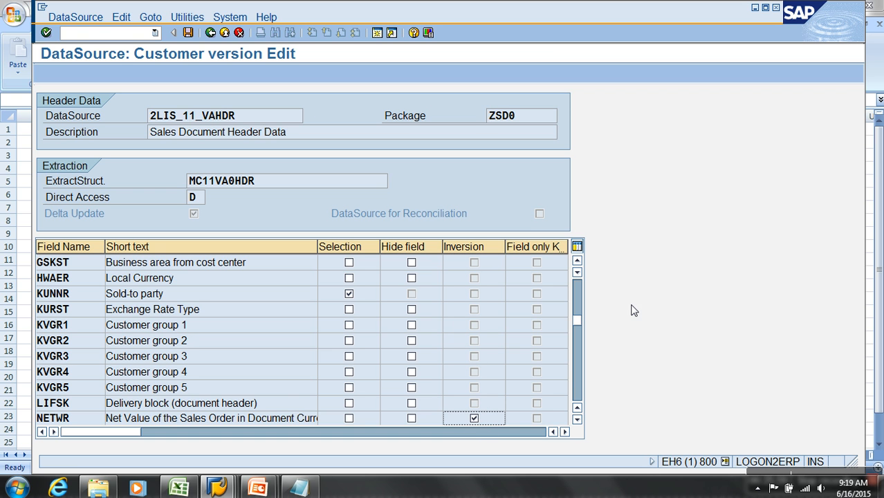
{"action": "left_click", "coordinate": [578, 389]}
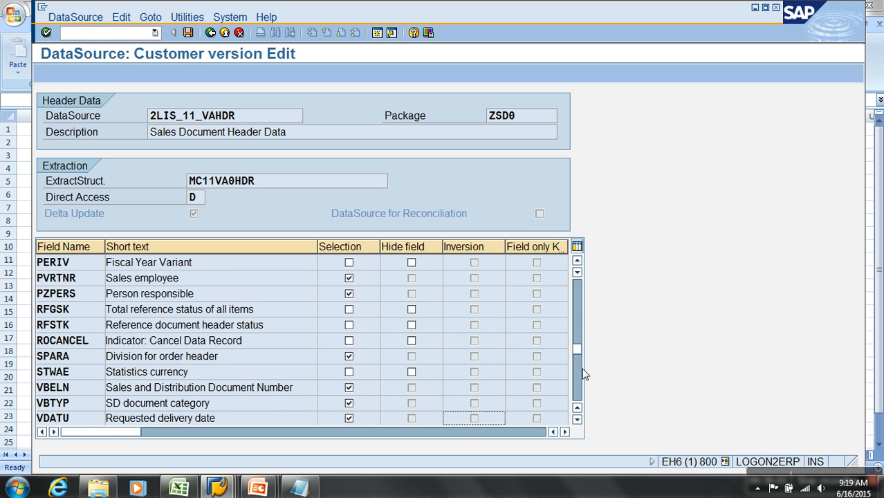
{"action": "left_click", "coordinate": [578, 297]}
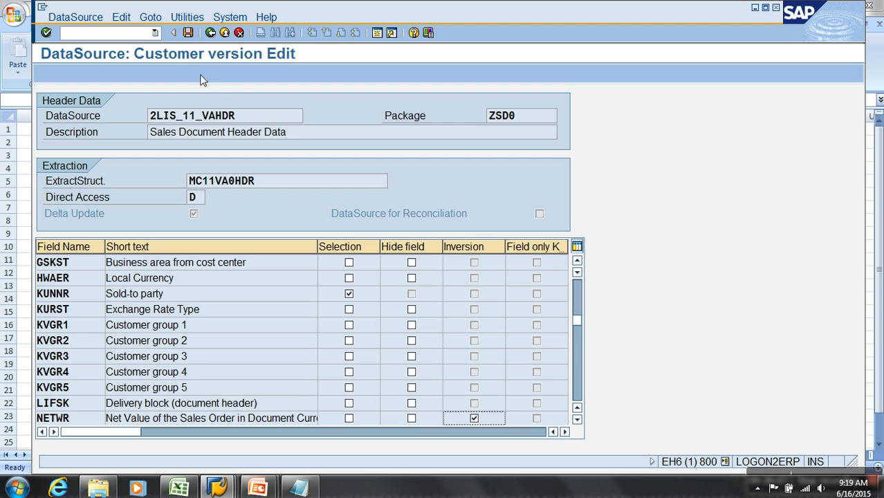
{"action": "left_click", "coordinate": [188, 34]}
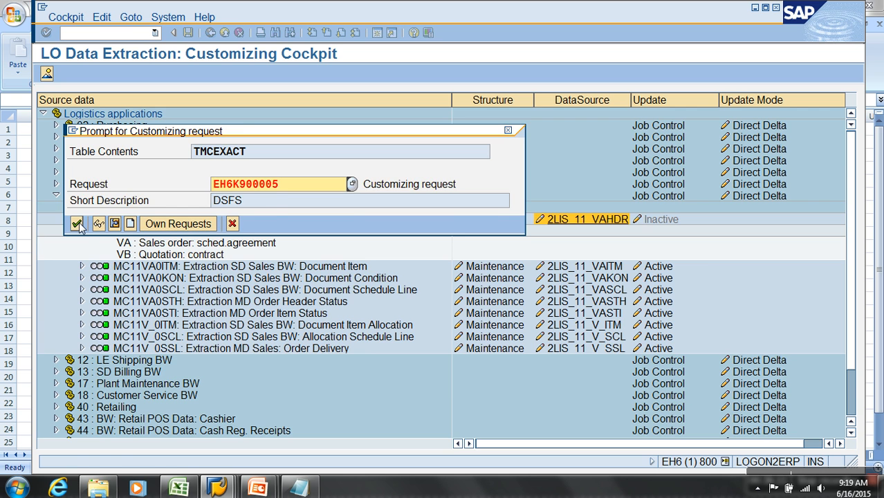
{"action": "left_click", "coordinate": [76, 223]}
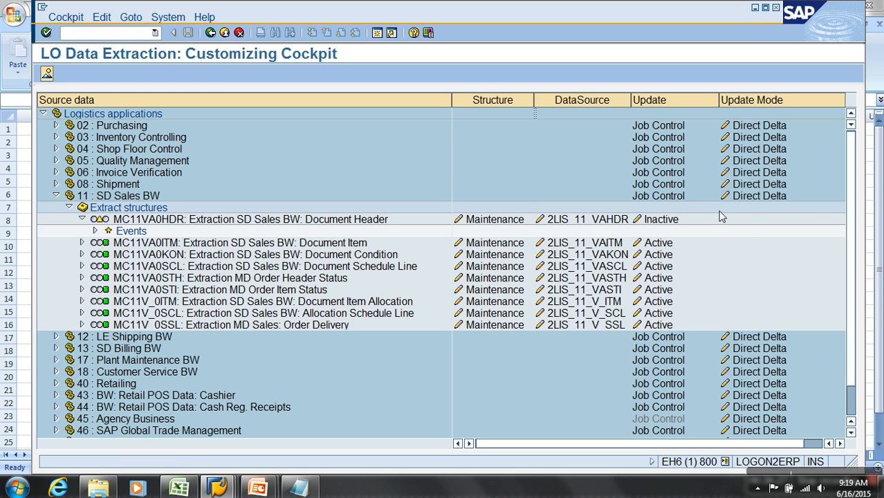
Review the update mode options for application 11 SD Sales BW and apply Direct Delta.
{"action": "left_click", "coordinate": [759, 196]}
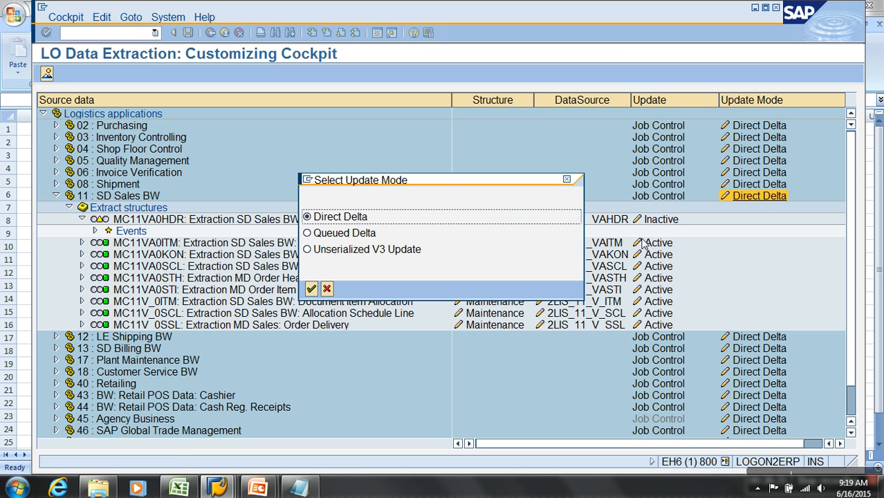
{"action": "left_click", "coordinate": [338, 233]}
{"action": "left_click", "coordinate": [343, 250]}
{"action": "left_click", "coordinate": [339, 218]}
{"action": "left_click", "coordinate": [311, 288]}
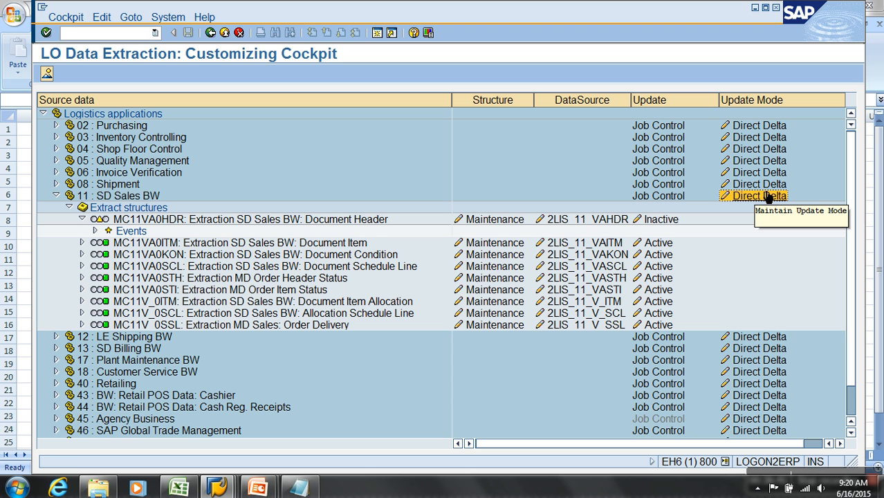
Activate the update for extract structure MC11VA0HDR under customizing request EH6K900005.
{"action": "left_click", "coordinate": [667, 221]}
{"action": "left_click", "coordinate": [77, 224]}
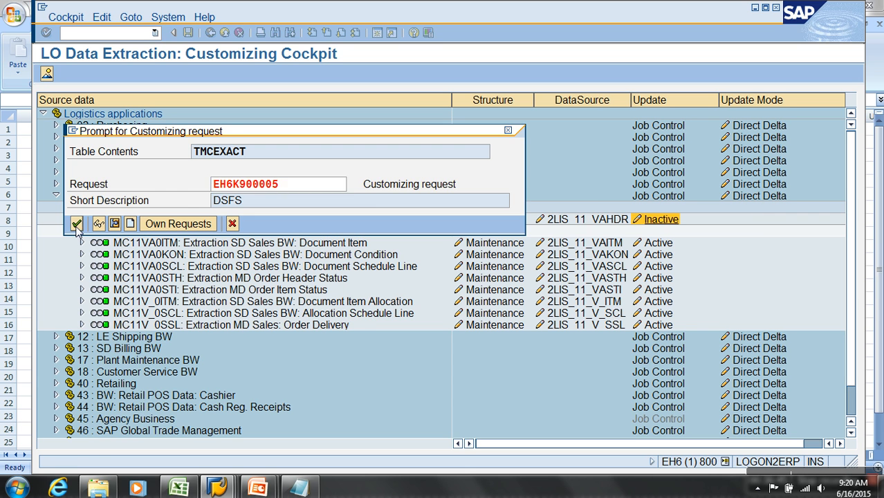
{"action": "left_click", "coordinate": [109, 419]}
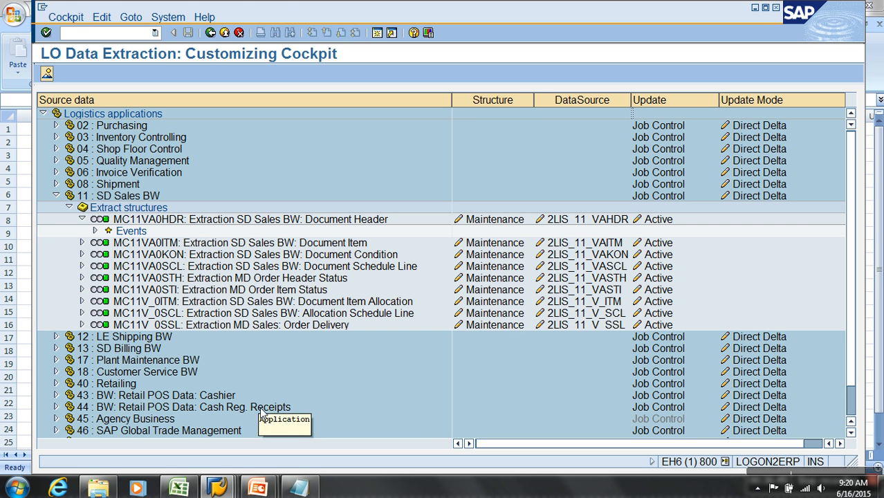
Switch to the SAP BW session and open the DataSource Repository with transaction RSDS.
{"action": "mouse_move", "coordinate": [231, 486]}
{"action": "left_click", "coordinate": [228, 429]}
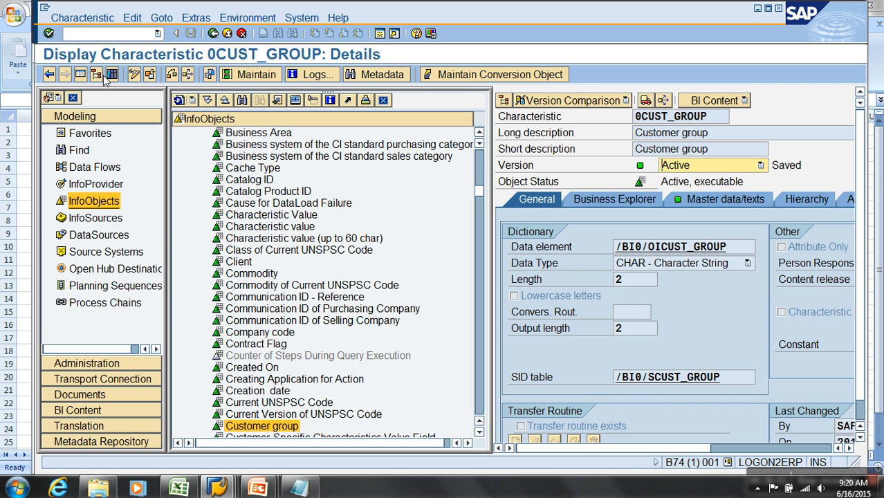
{"action": "left_click", "coordinate": [102, 43]}
{"action": "type", "text": "/N"}
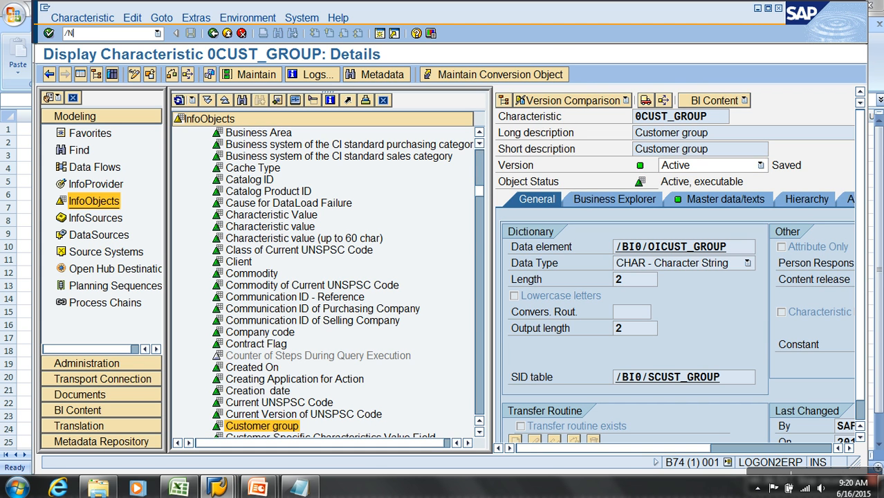
{"action": "type", "text": "RSDS"}
{"action": "key", "text": "Return"}
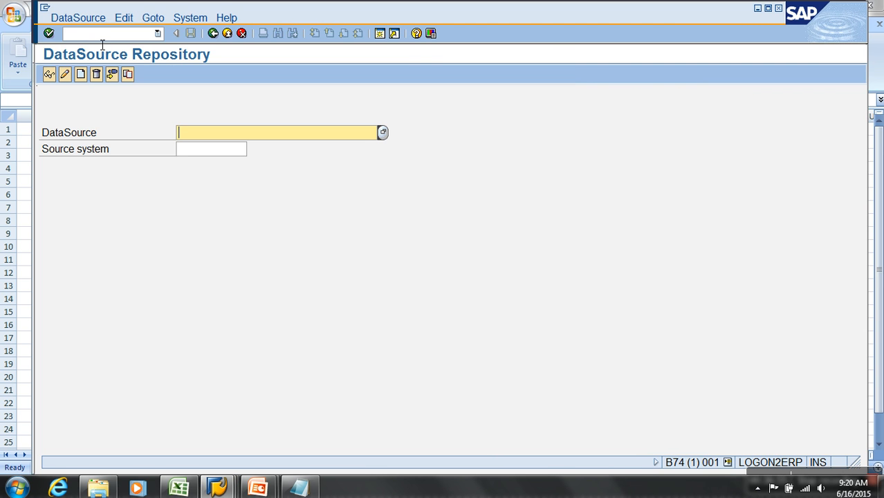
Replicate DataSource 2LIS_11_VAHDR from source system T90CLNT090.
{"action": "type", "text": "2LI"}
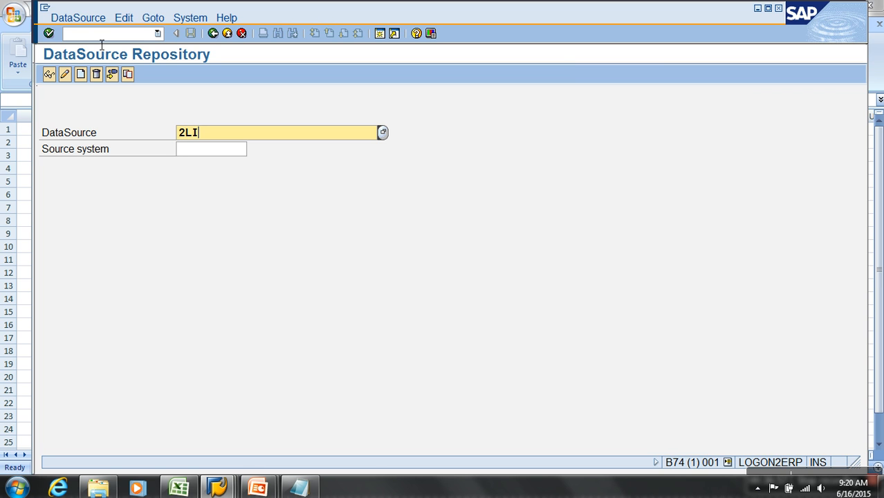
{"action": "type", "text": "S_11_VAHDR"}
{"action": "key", "text": "Tab"}
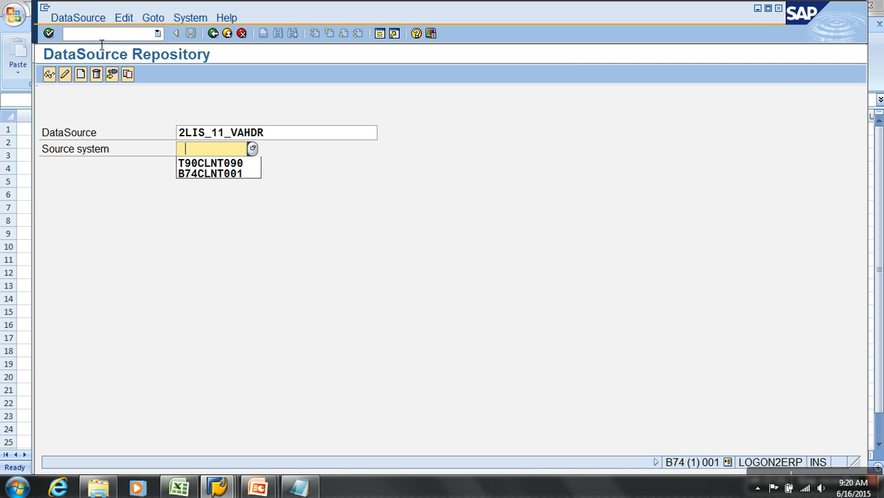
{"action": "key", "text": "Down"}
{"action": "key", "text": "Return"}
{"action": "key", "text": "shift+Tab"}
{"action": "left_click", "coordinate": [78, 18]}
{"action": "left_click", "coordinate": [89, 109]}
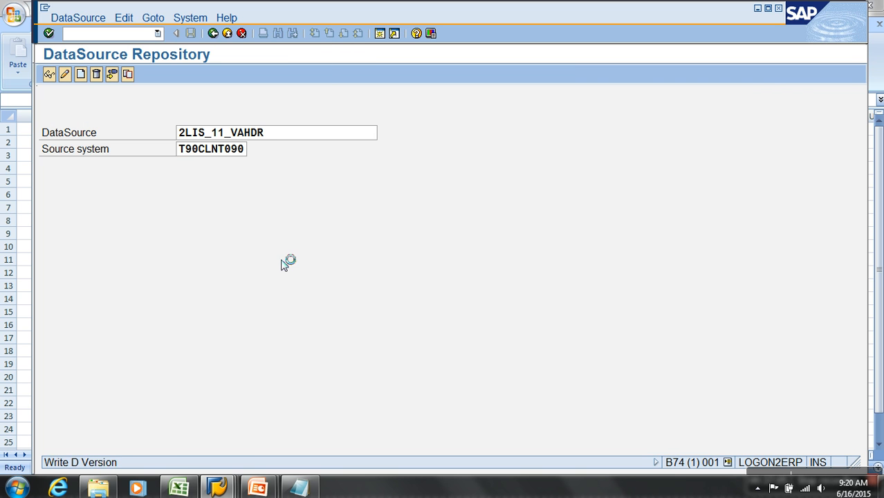
Open transaction RSA1 and display the DataSource tree of source system T90CLNT090.
{"action": "left_click", "coordinate": [108, 33]}
{"action": "type", "text": "/nRSA1"}
{"action": "key", "text": "Return"}
{"action": "left_click", "coordinate": [87, 252]}
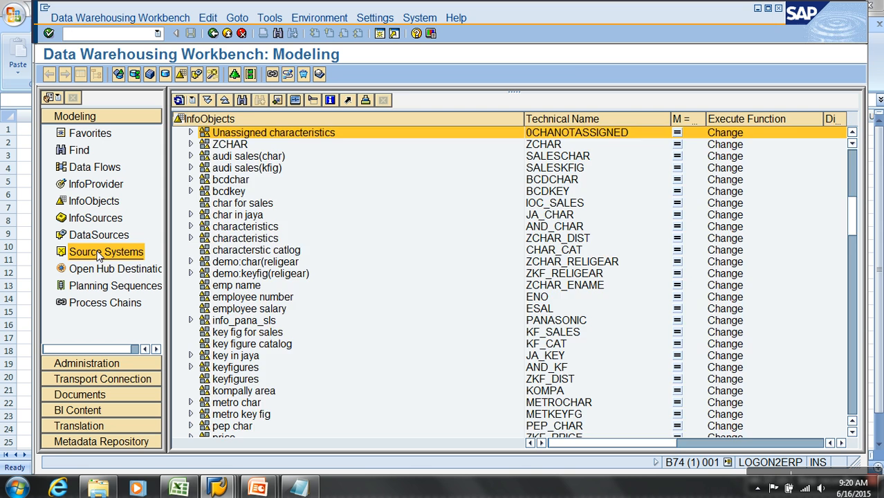
{"action": "right_click", "coordinate": [222, 158]}
{"action": "left_click", "coordinate": [270, 163]}
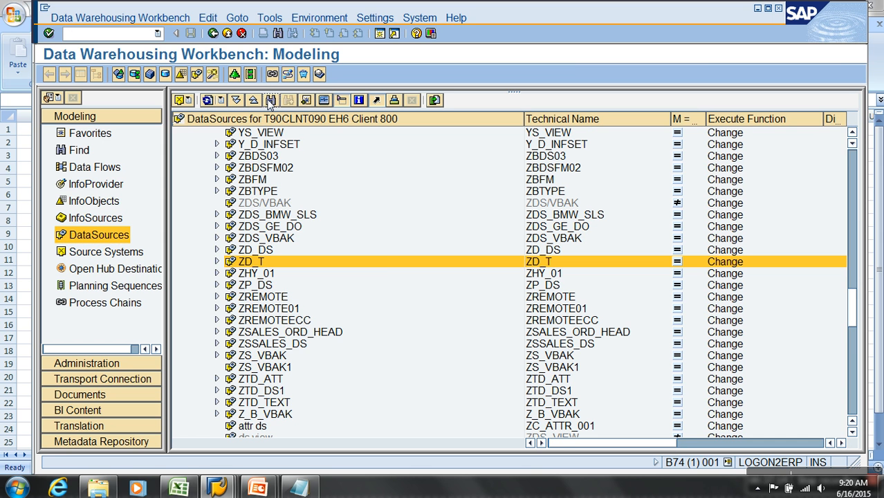
Find 2LIS_11_VAHDR in the DataSource tree and open it for change in full-screen view.
{"action": "left_click", "coordinate": [270, 101]}
{"action": "type", "text": "2LIS"}
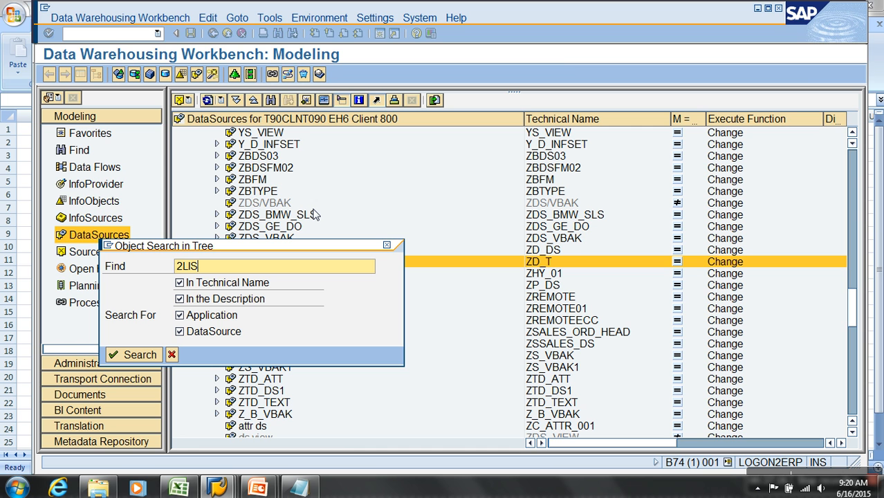
{"action": "type", "text": "_11_VAHDR"}
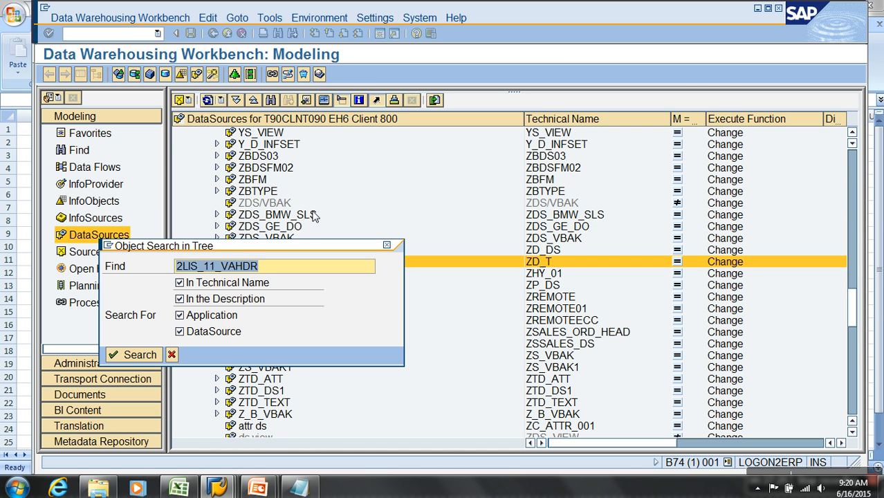
{"action": "key", "text": "Return"}
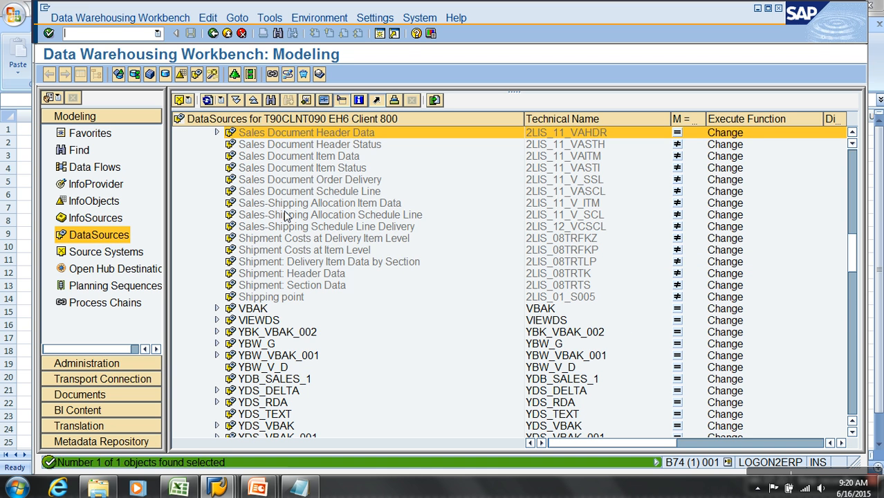
{"action": "right_click", "coordinate": [294, 134]}
{"action": "left_click", "coordinate": [325, 159]}
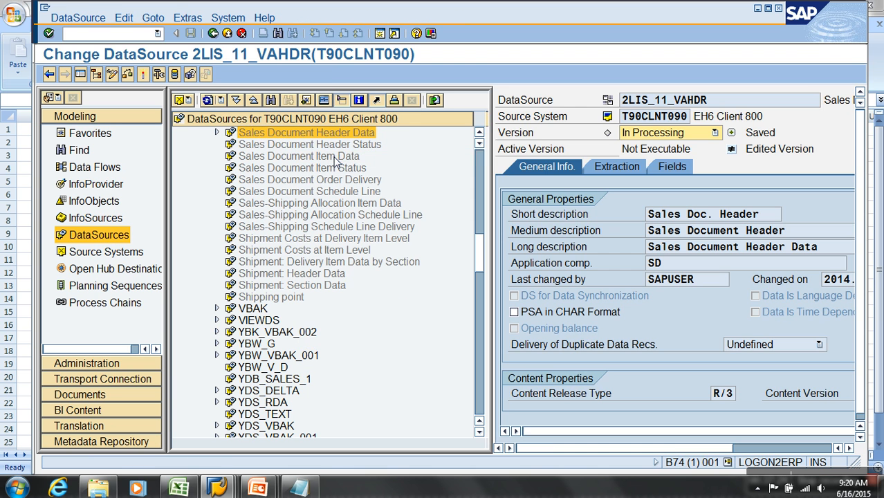
{"action": "left_click", "coordinate": [80, 75]}
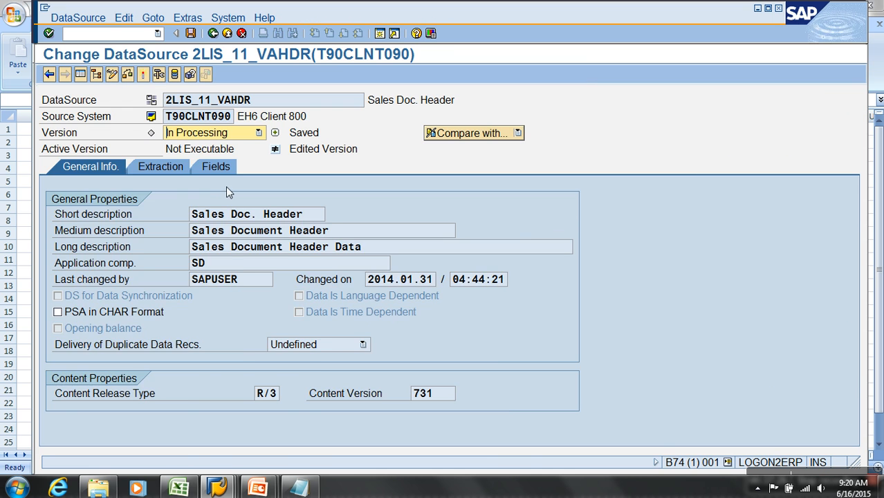
Review the field list of DataSource 2LIS_11_VAHDR and activate the DataSource.
{"action": "left_click", "coordinate": [216, 167]}
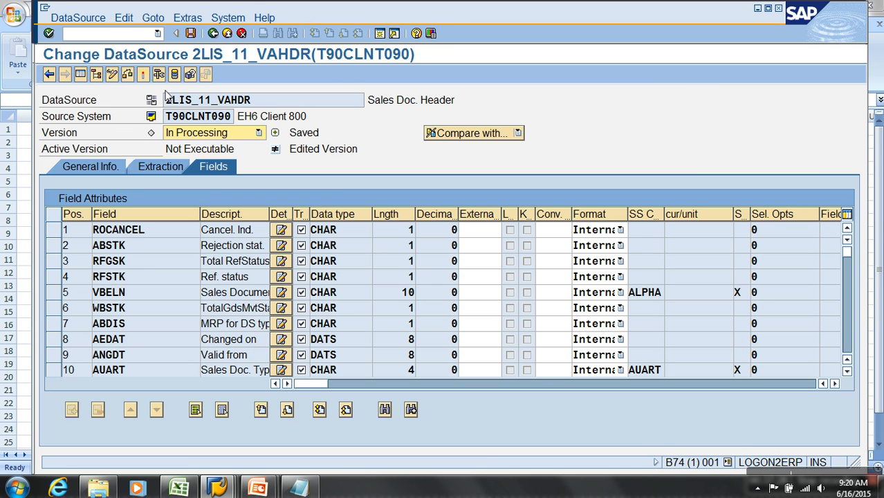
{"action": "left_click", "coordinate": [145, 269]}
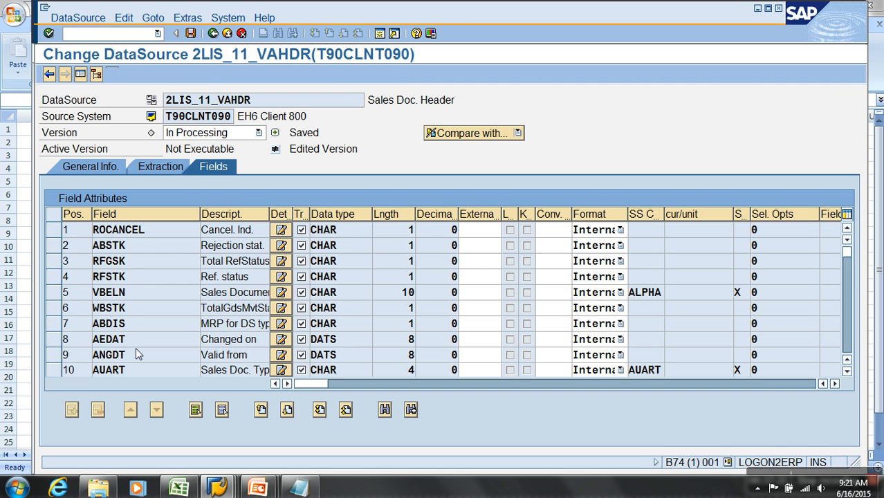
{"action": "scroll", "coordinate": [136, 345], "scroll_direction": "down", "scroll_amount": 1}
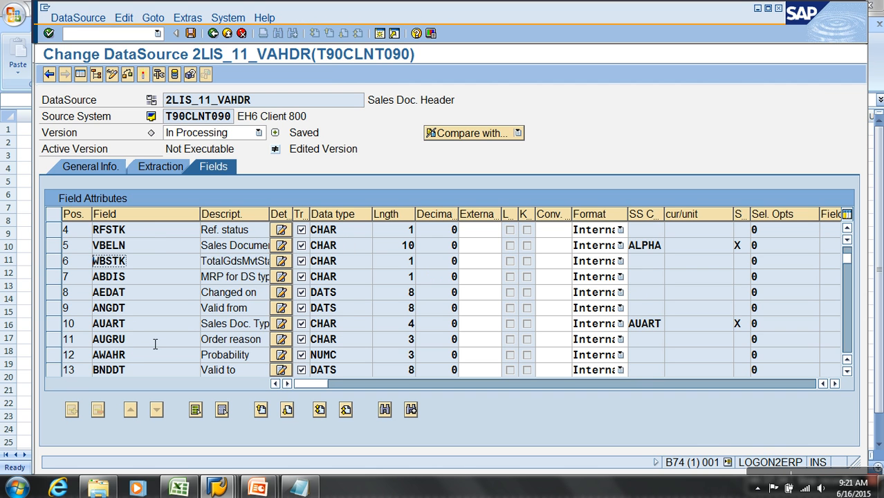
{"action": "scroll", "coordinate": [154, 344], "scroll_direction": "down", "scroll_amount": 4}
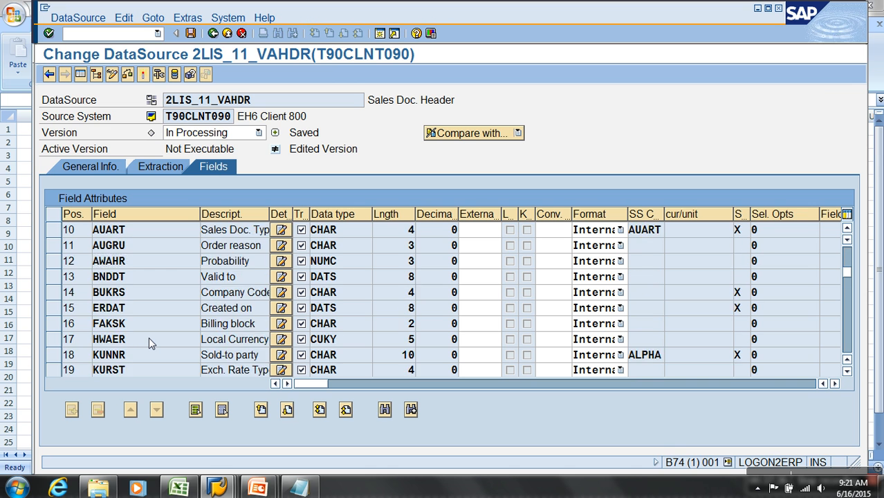
{"action": "scroll", "coordinate": [149, 336], "scroll_direction": "down", "scroll_amount": 6}
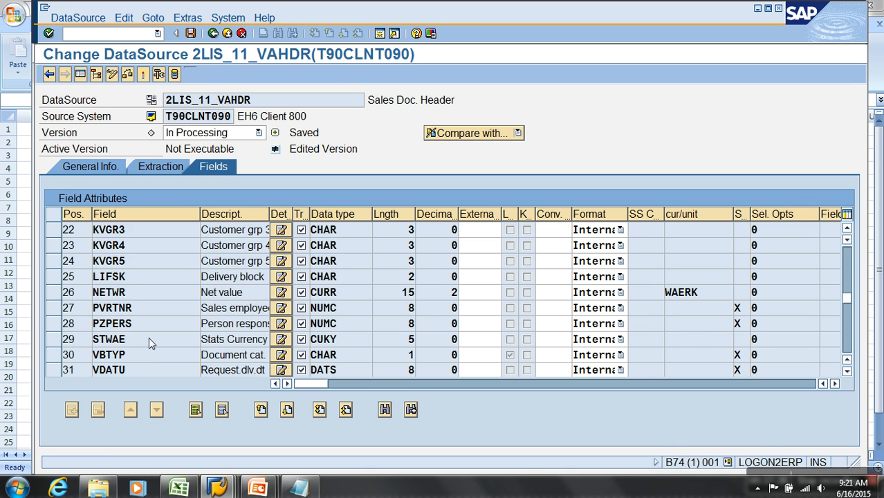
{"action": "double_click", "coordinate": [144, 313]}
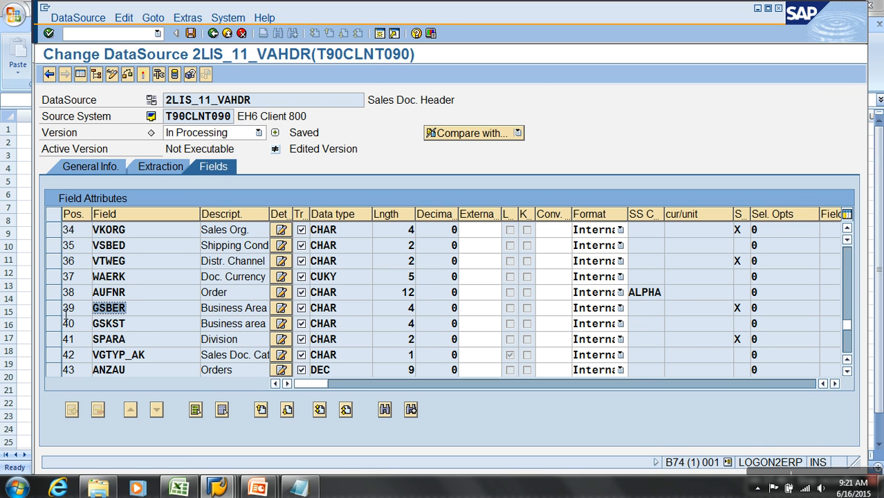
{"action": "left_click", "coordinate": [143, 75]}
{"action": "left_click", "coordinate": [78, 273]}
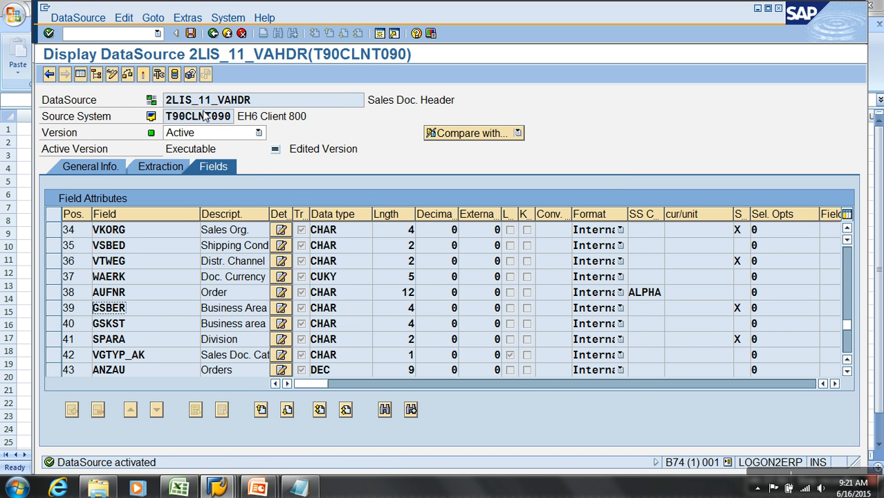
Return to the DataSource tree and expand Sales Document Header Data to view its contents.
{"action": "left_click", "coordinate": [224, 33]}
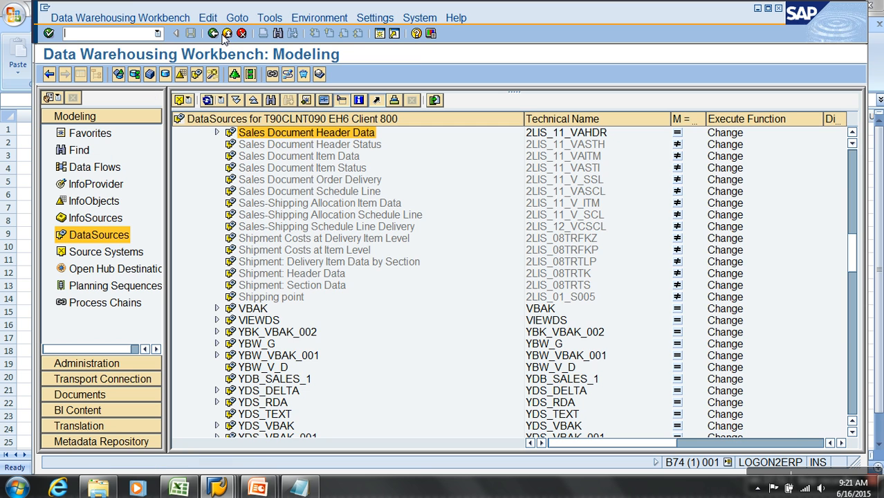
{"action": "left_click", "coordinate": [217, 132]}
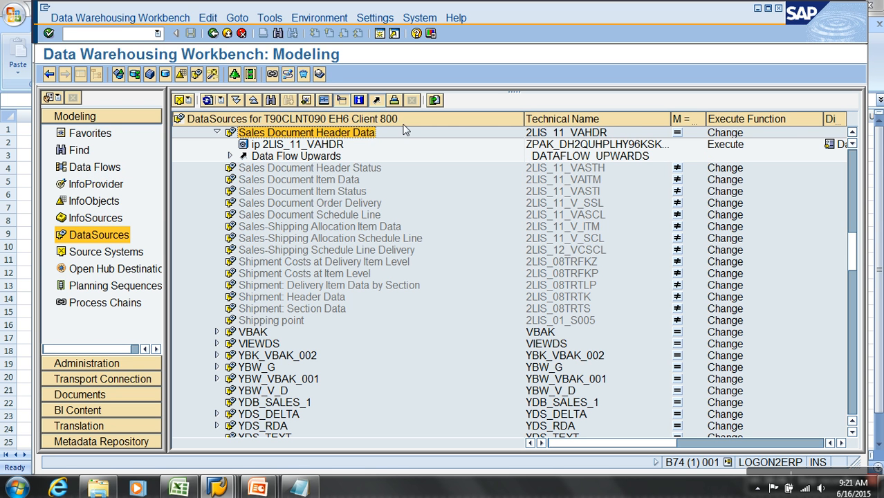
{"action": "left_click", "coordinate": [558, 134]}
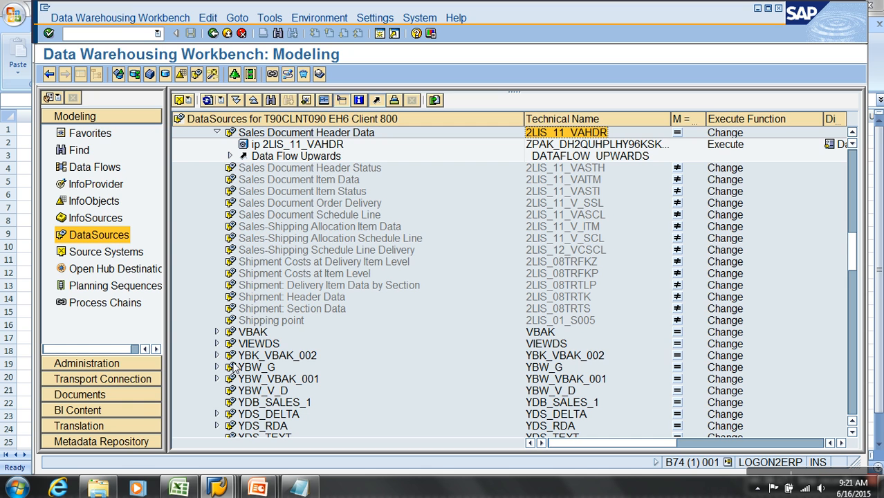
Go to BI Content and open the object selection for the InfoSource object type.
{"action": "left_click", "coordinate": [143, 415]}
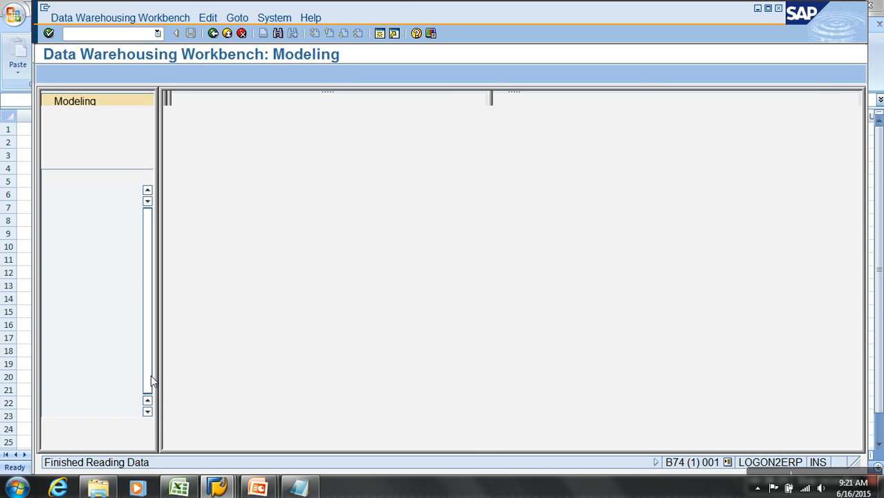
{"action": "left_click", "coordinate": [214, 401]}
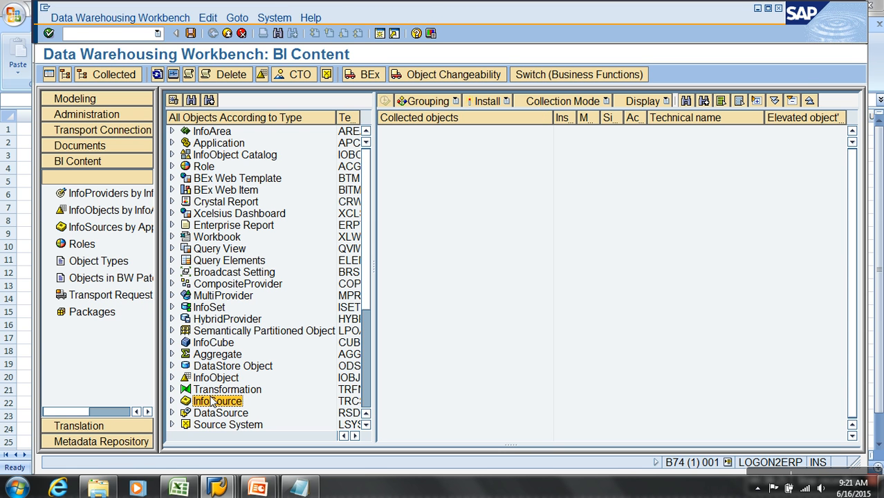
{"action": "scroll", "coordinate": [213, 401], "scroll_direction": "down", "scroll_amount": 4}
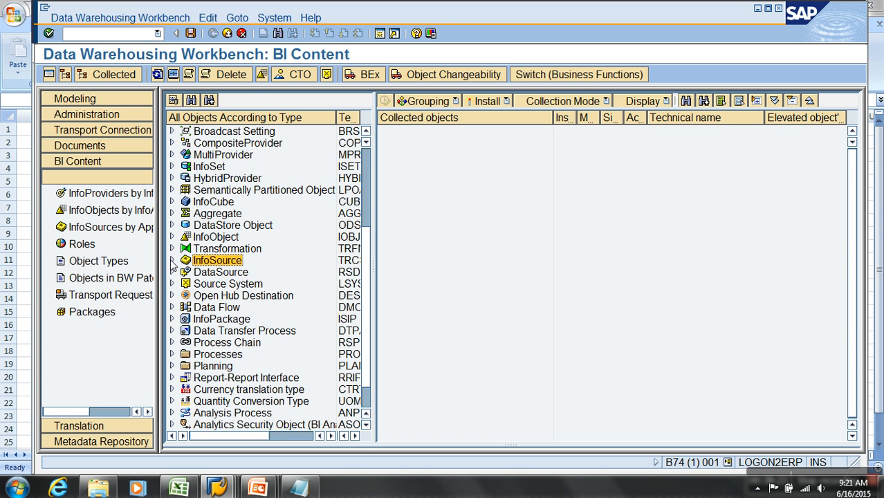
{"action": "left_click", "coordinate": [172, 261]}
{"action": "double_click", "coordinate": [233, 273]}
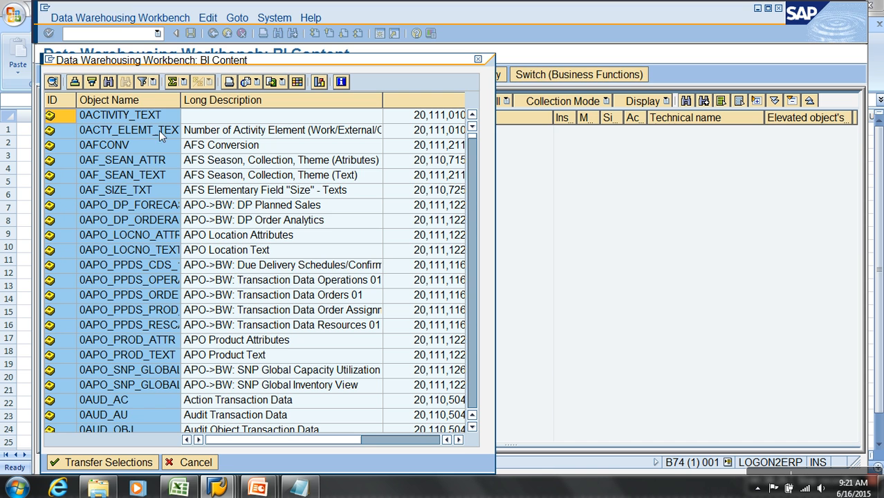
Find InfoSource 2LIS_11_VAHDR in the object list and transfer it to the collected objects.
{"action": "left_click", "coordinate": [108, 82]}
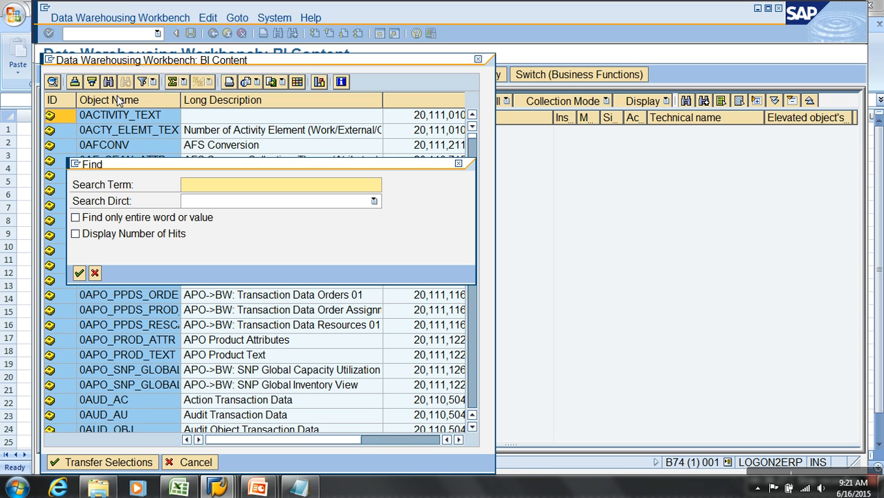
{"action": "type", "text": "2"}
{"action": "key", "text": "BackSpace"}
{"action": "type", "text": "2LIS_11_VAHDR"}
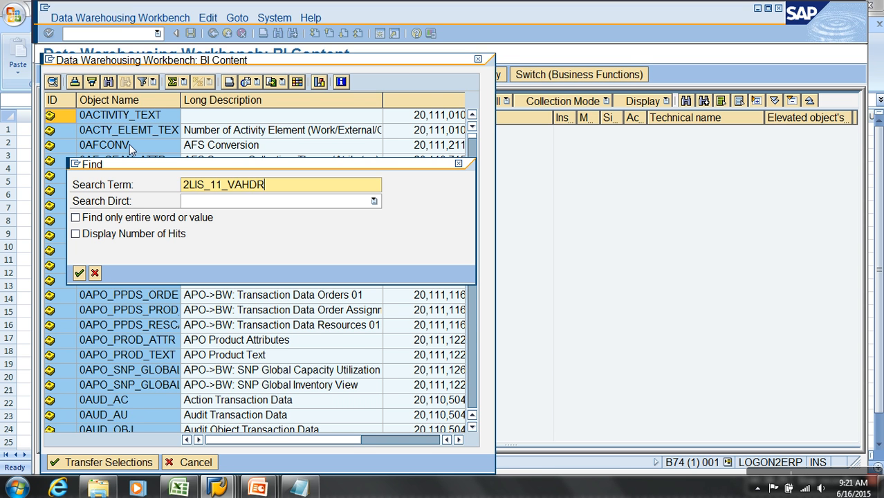
{"action": "key", "text": "Return"}
{"action": "left_click", "coordinate": [94, 289]}
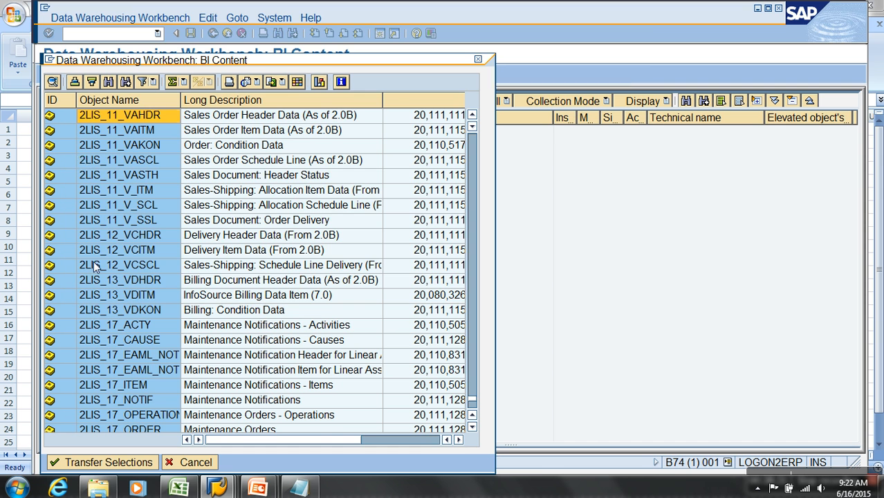
{"action": "left_click", "coordinate": [66, 117]}
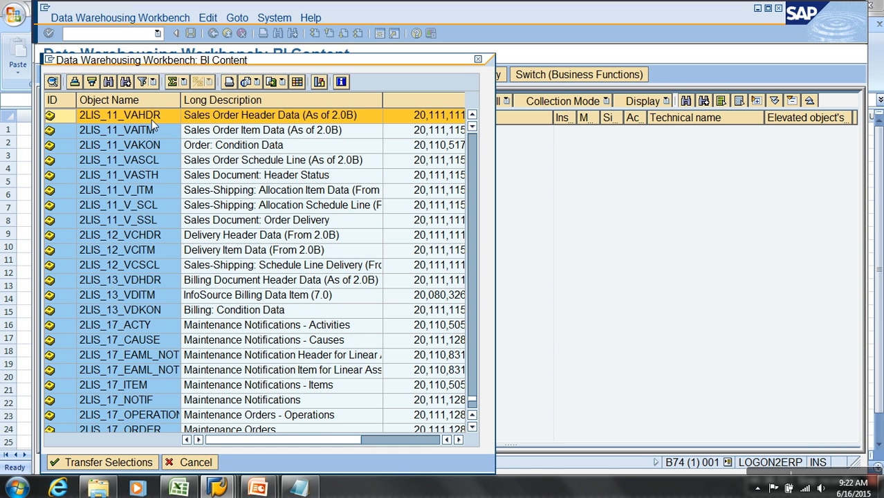
{"action": "left_click", "coordinate": [100, 462]}
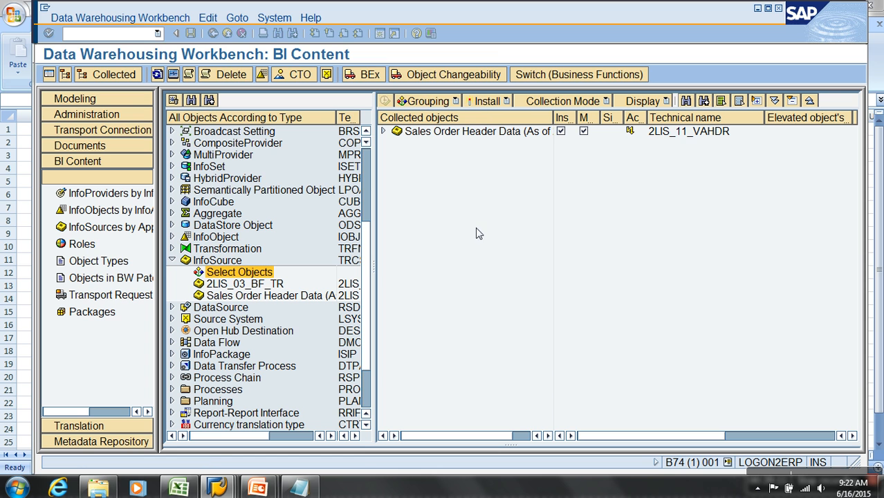
Expand the collected InfoSource's transformation down to its DataSource and InfoSource entries to examine the dependent objects and their activation status.
{"action": "left_click", "coordinate": [629, 133]}
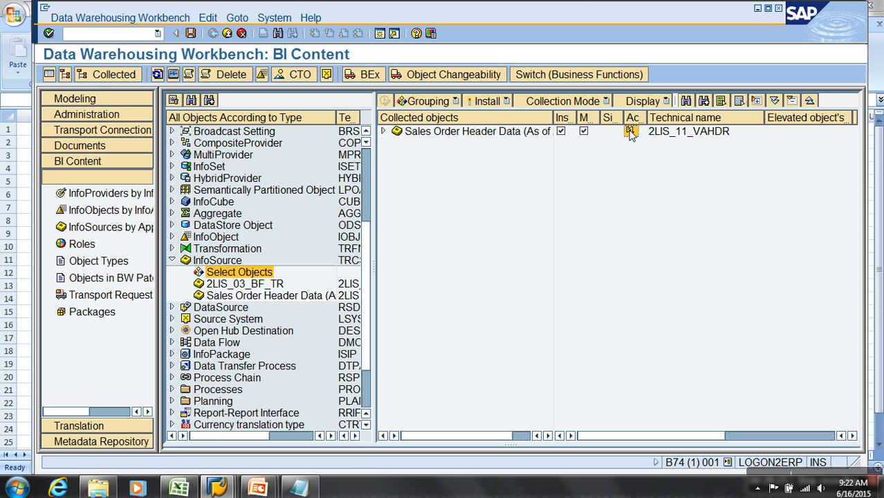
{"action": "left_click", "coordinate": [383, 132]}
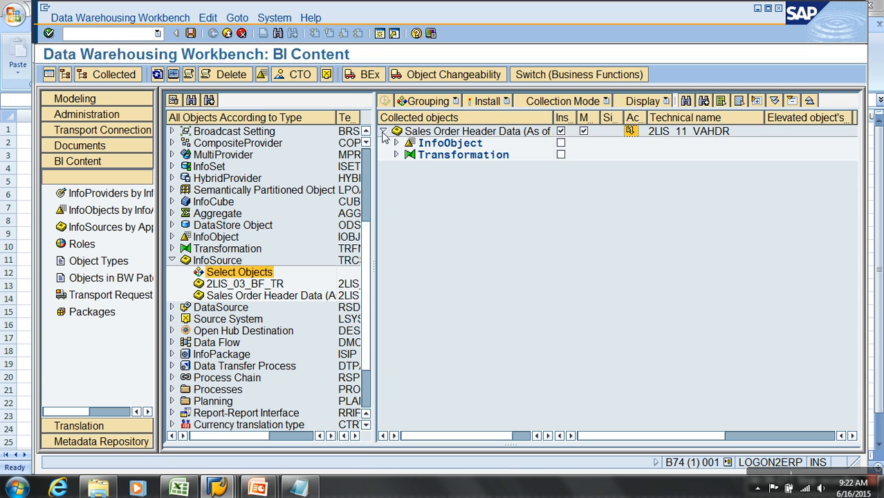
{"action": "left_click", "coordinate": [396, 154]}
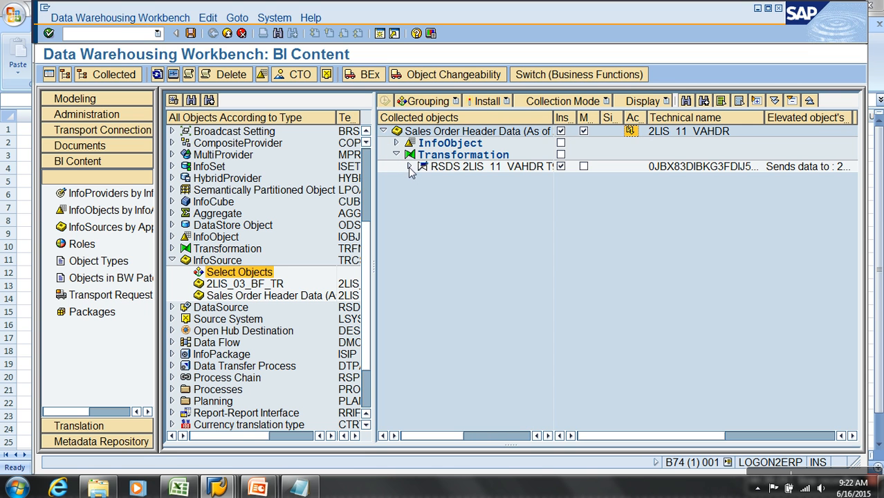
{"action": "left_click", "coordinate": [409, 167]}
{"action": "left_click", "coordinate": [422, 190]}
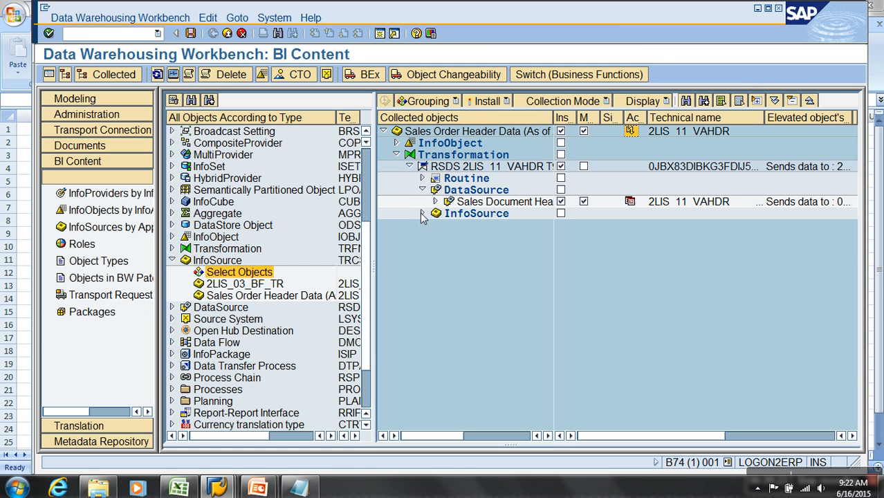
{"action": "left_click", "coordinate": [423, 213]}
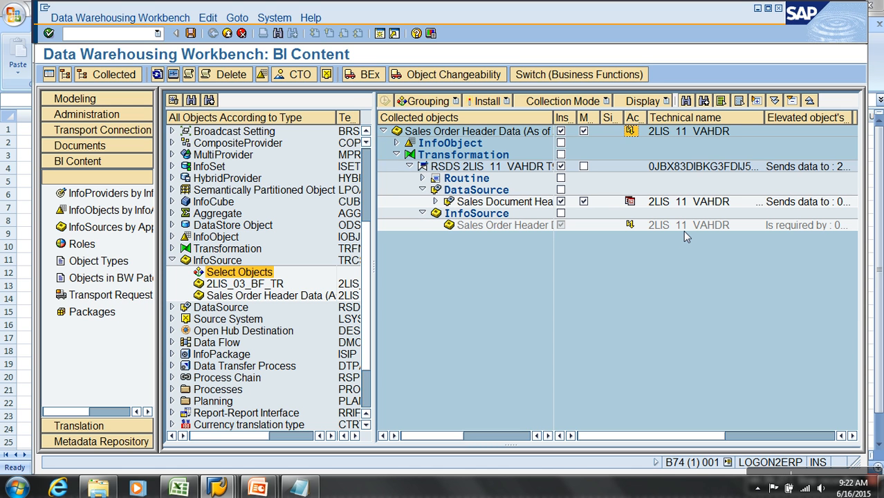
Clear the installation flags of the Sales Order Header Data InfoSource, its RSDS 2LIS_11_VAHDR transformation and the Sales Document Header Data DataSource.
{"action": "left_click", "coordinate": [560, 131]}
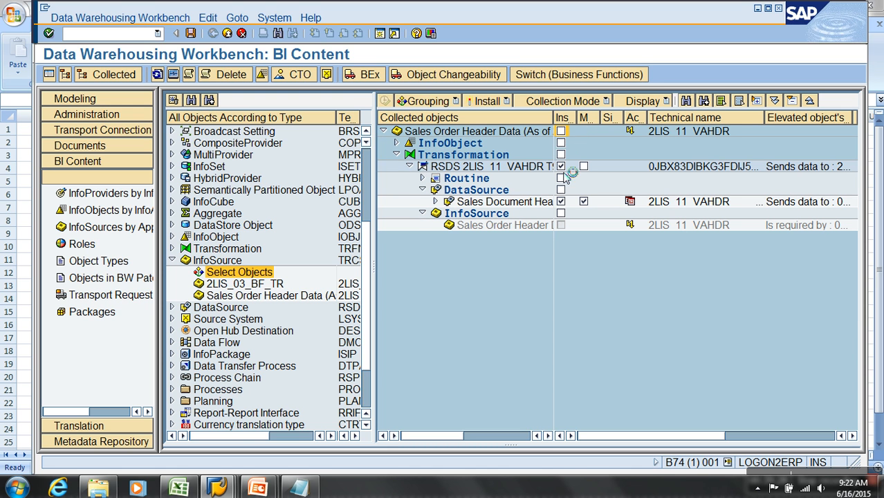
{"action": "left_click", "coordinate": [561, 167]}
{"action": "left_click", "coordinate": [561, 202]}
{"action": "left_click", "coordinate": [560, 213]}
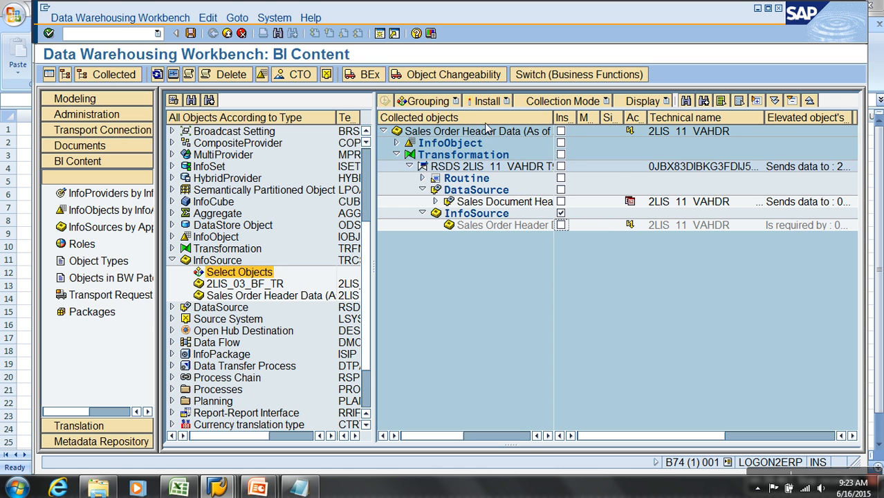
Change the grouping of the collected objects to only the necessary objects for InfoSource 2LIS_11_VAHDR.
{"action": "left_click", "coordinate": [499, 102]}
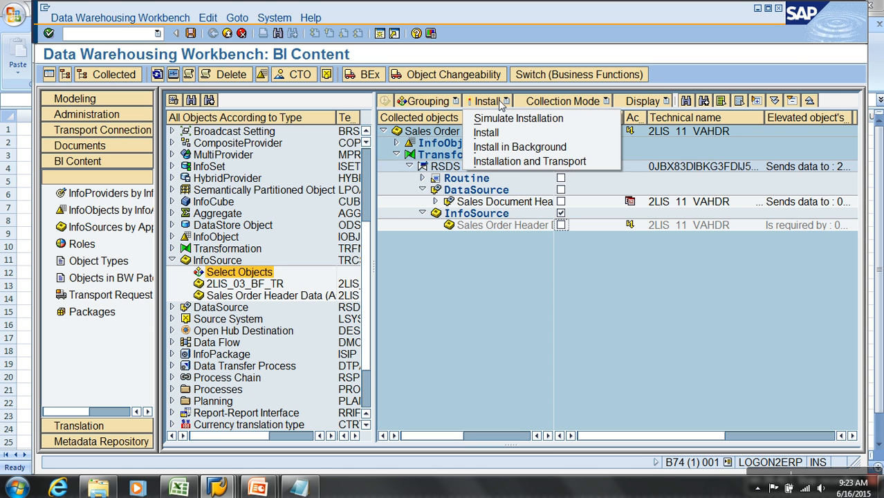
{"action": "left_click", "coordinate": [547, 101]}
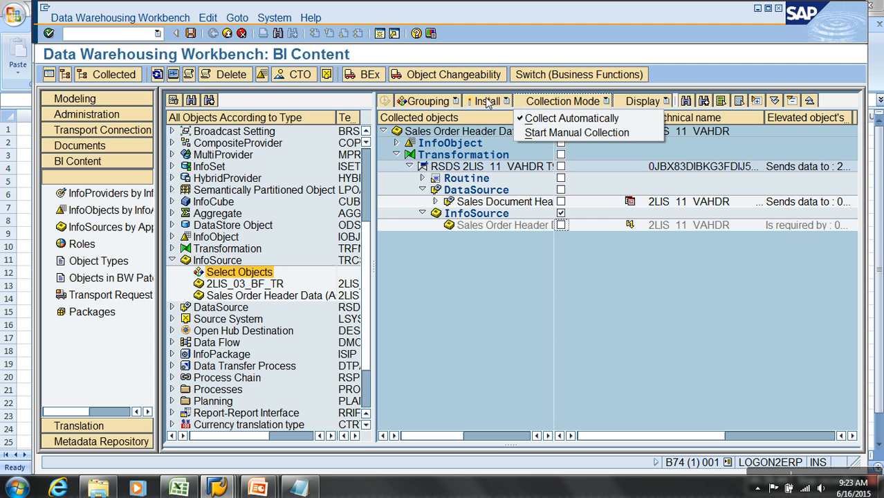
{"action": "left_click", "coordinate": [457, 102]}
{"action": "left_click", "coordinate": [456, 116]}
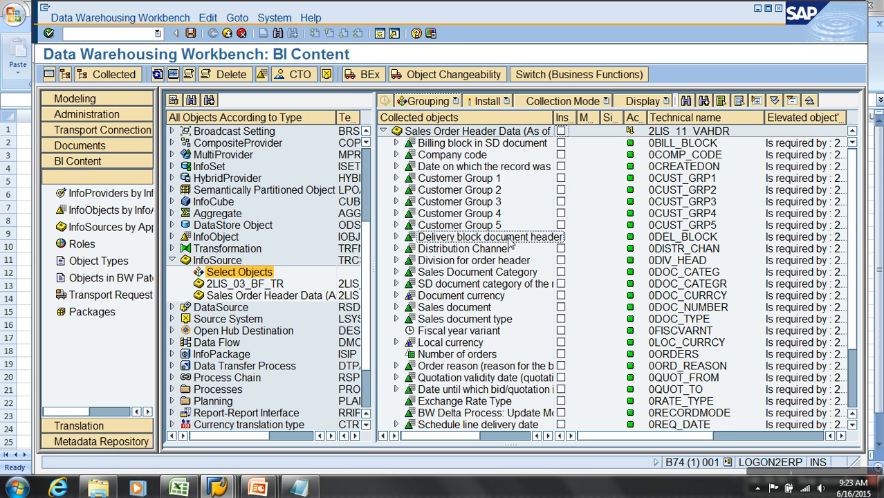
Mark Sales Order Header Data and all objects below it for installation, and review the flagged InfoObjects.
{"action": "right_click", "coordinate": [512, 131]}
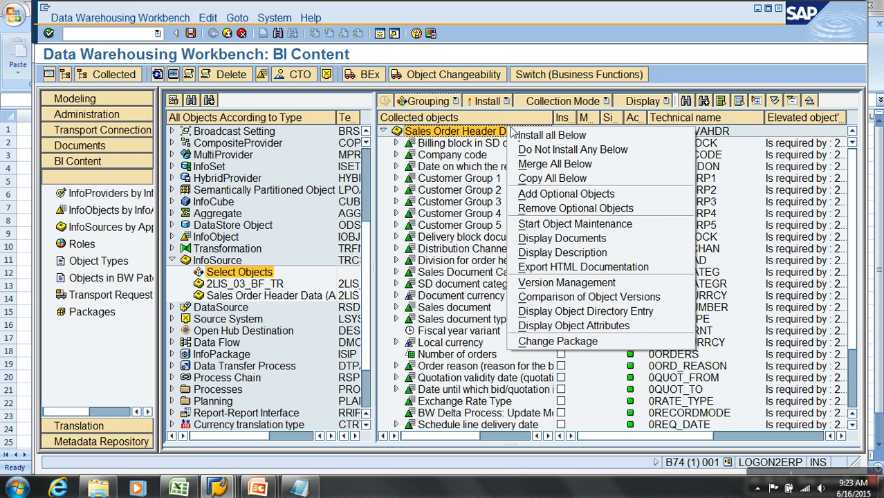
{"action": "left_click", "coordinate": [536, 135]}
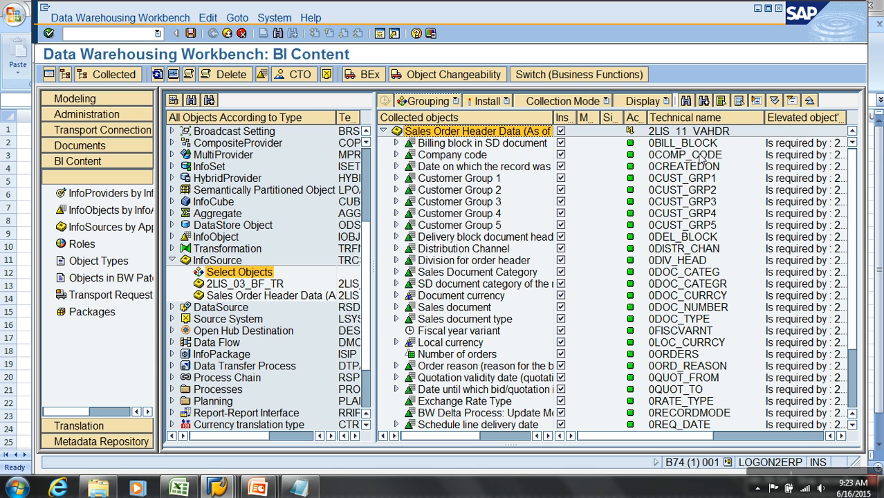
{"action": "scroll", "coordinate": [697, 325], "scroll_direction": "down", "scroll_amount": 3}
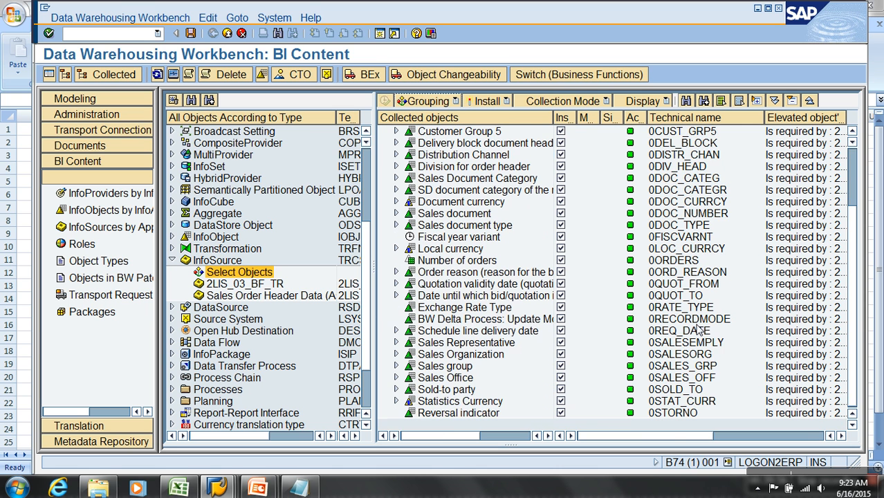
{"action": "scroll", "coordinate": [697, 325], "scroll_direction": "up", "scroll_amount": 3}
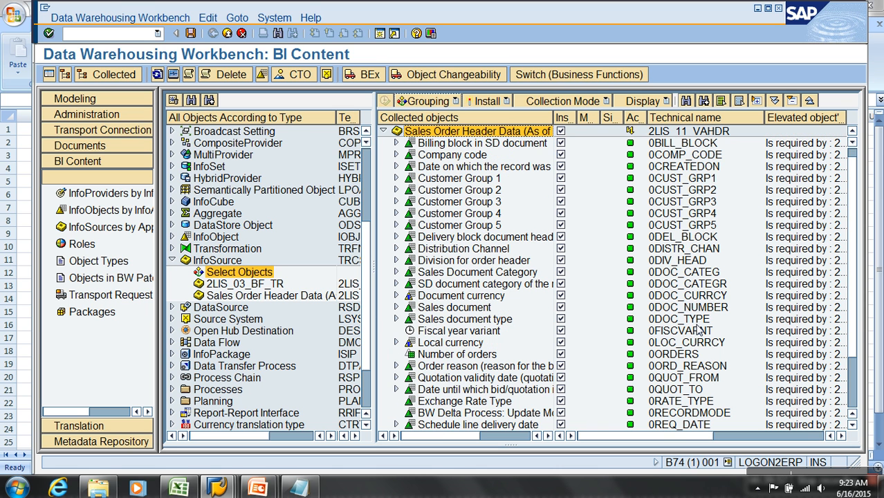
Exclude all objects below Sales Order Header Data from installation, flag only InfoSource 2LIS_11_VAHDR itself, and install it.
{"action": "left_click", "coordinate": [560, 132]}
{"action": "right_click", "coordinate": [493, 131]}
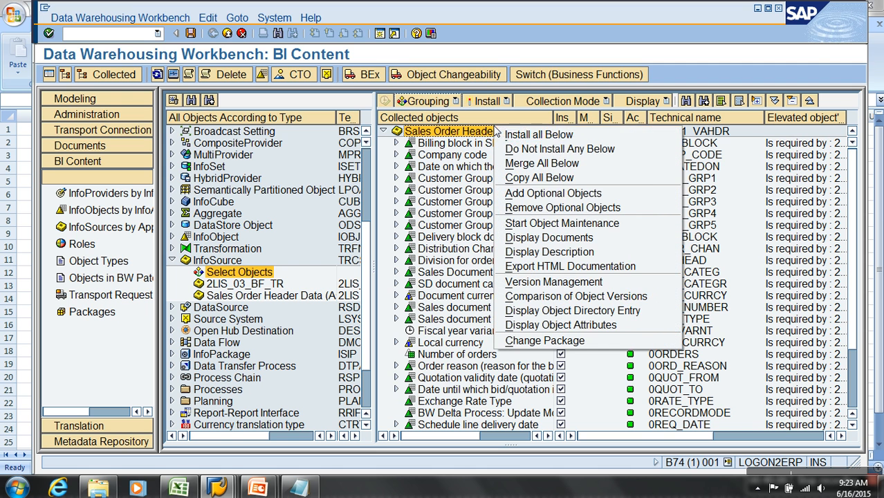
{"action": "left_click", "coordinate": [546, 147]}
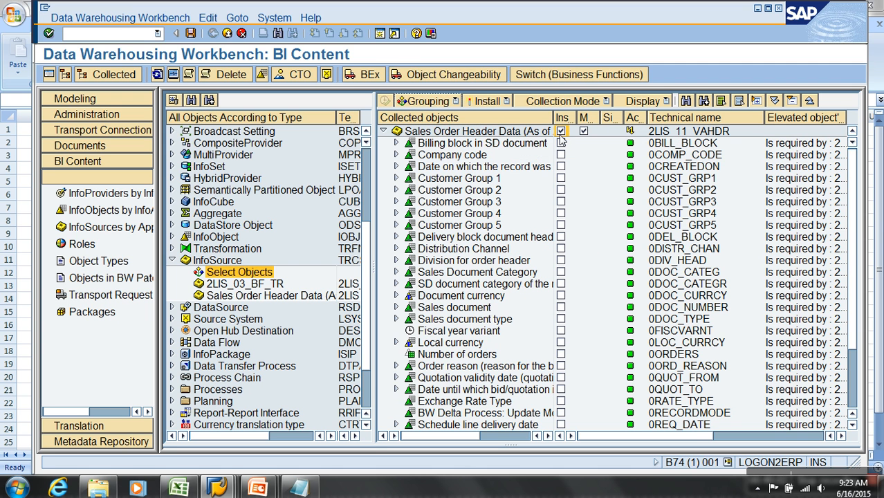
{"action": "left_click", "coordinate": [487, 102]}
{"action": "left_click", "coordinate": [487, 131]}
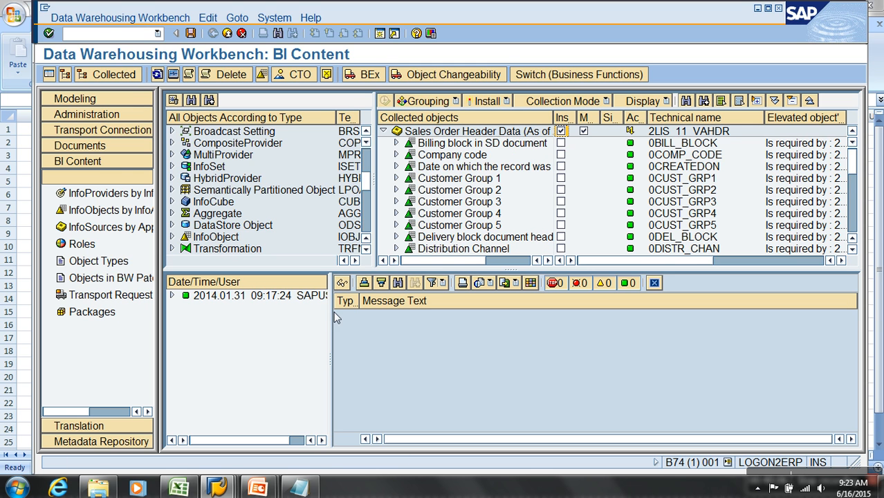
Go to the InfoSources tree in Modeling, search for 2LIS_11_VAHDR and open the InfoSource.
{"action": "left_click", "coordinate": [100, 99]}
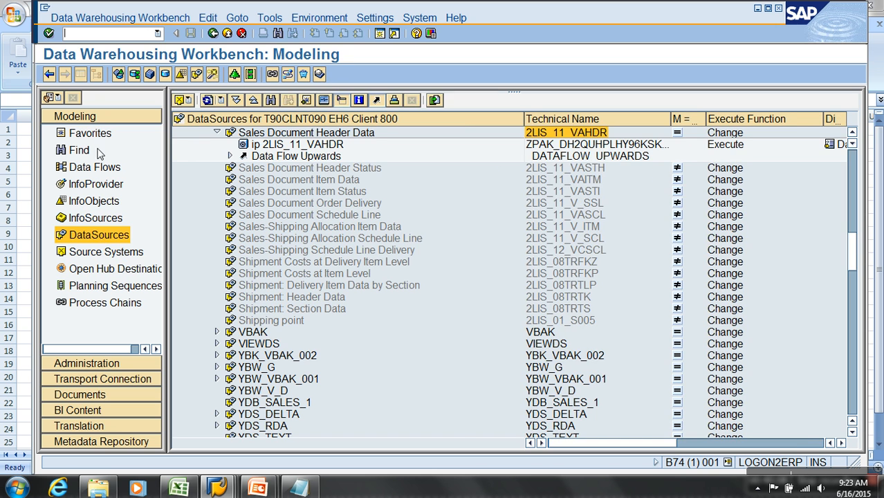
{"action": "left_click", "coordinate": [95, 217]}
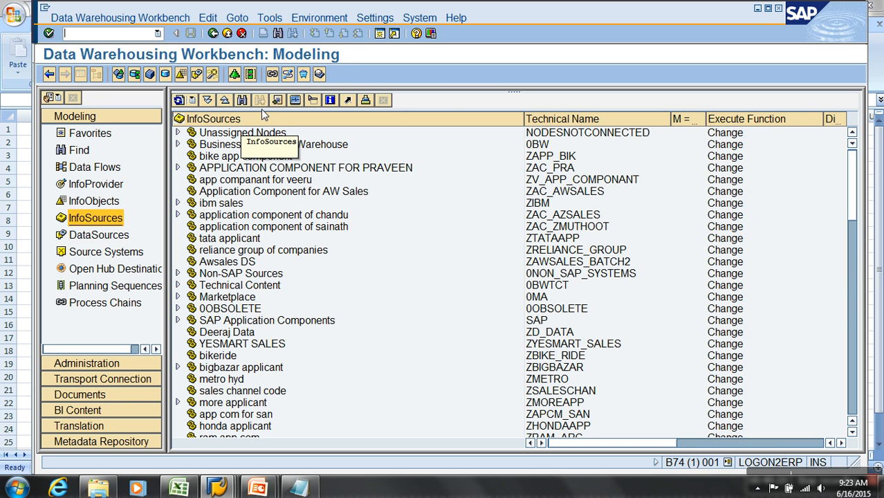
{"action": "left_click", "coordinate": [241, 100]}
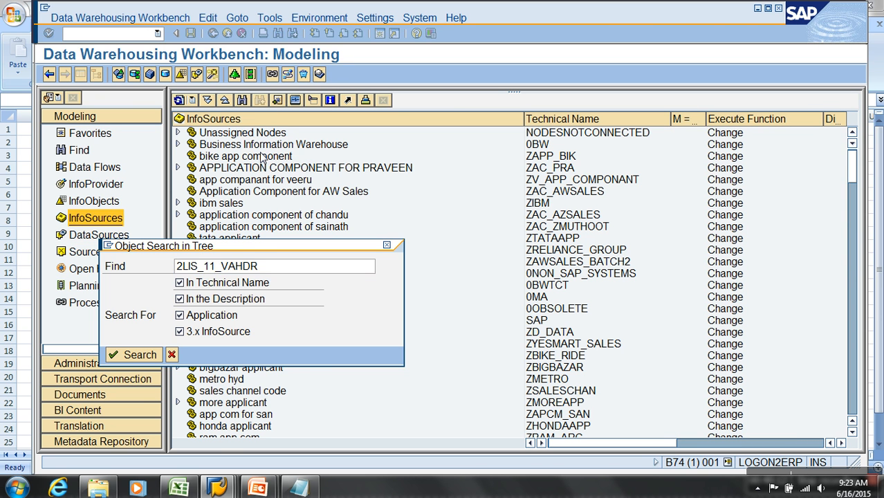
{"action": "key", "text": "Return"}
{"action": "double_click", "coordinate": [275, 426]}
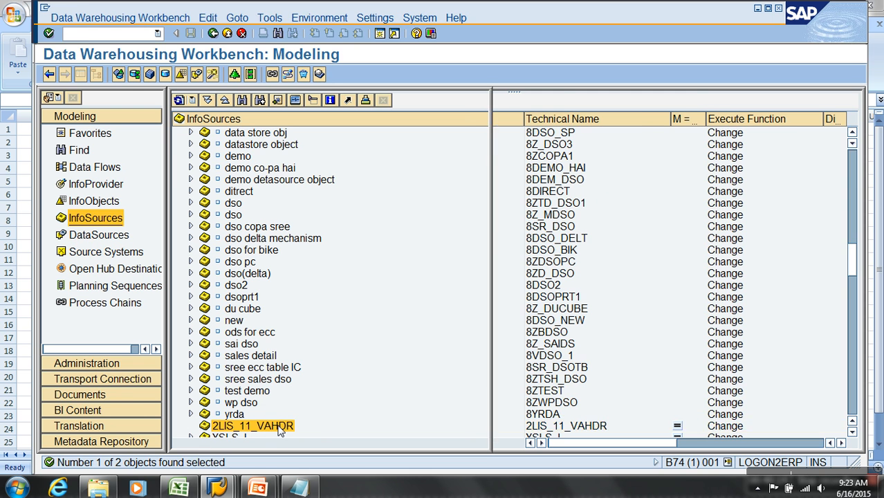
Hide the navigation area and object tree, and review the complete InfoObject list of InfoSource 2LIS_11_VAHDR.
{"action": "left_click", "coordinate": [81, 74]}
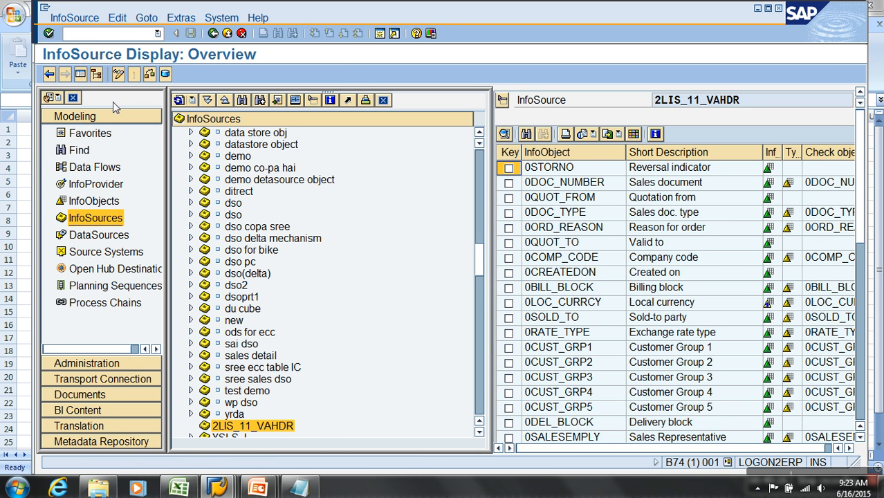
{"action": "left_click", "coordinate": [146, 170]}
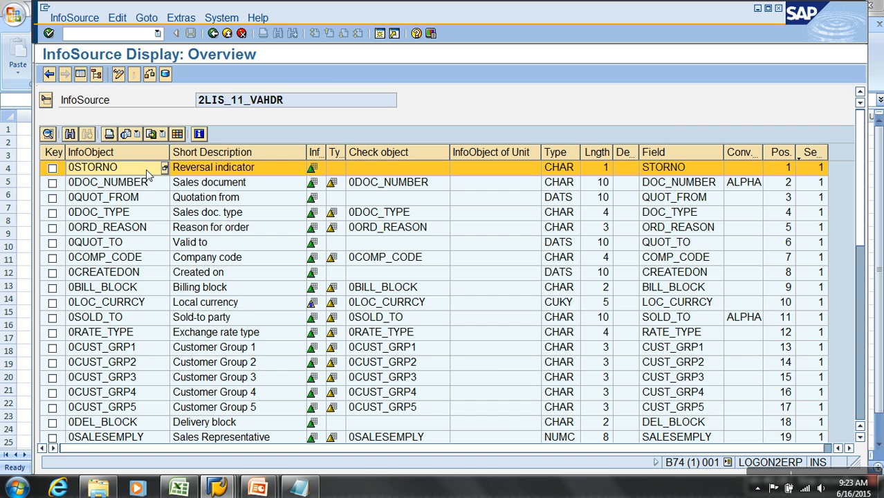
{"action": "left_click", "coordinate": [156, 232]}
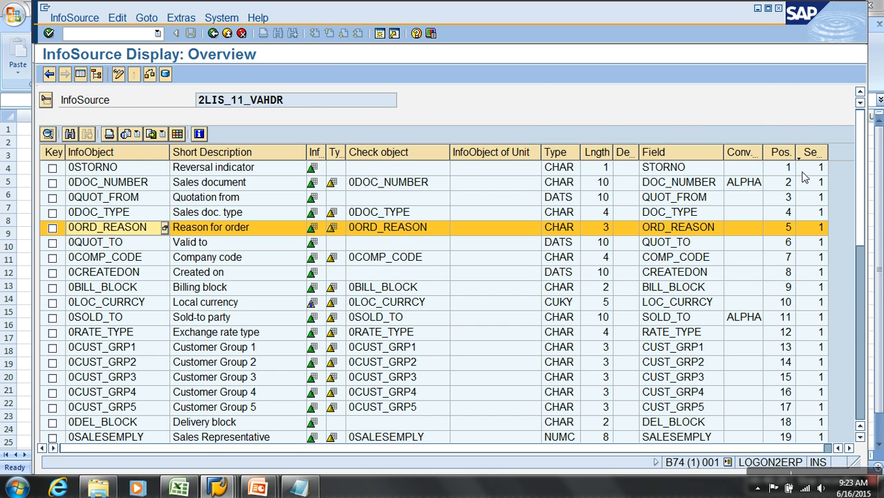
{"action": "left_click_drag", "start_coordinate": [862, 118], "coordinate": [872, 206]}
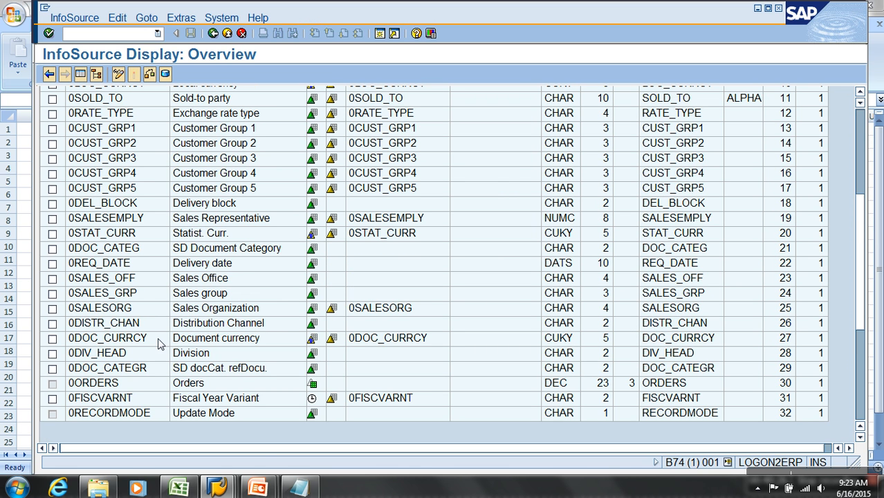
{"action": "left_click", "coordinate": [141, 309]}
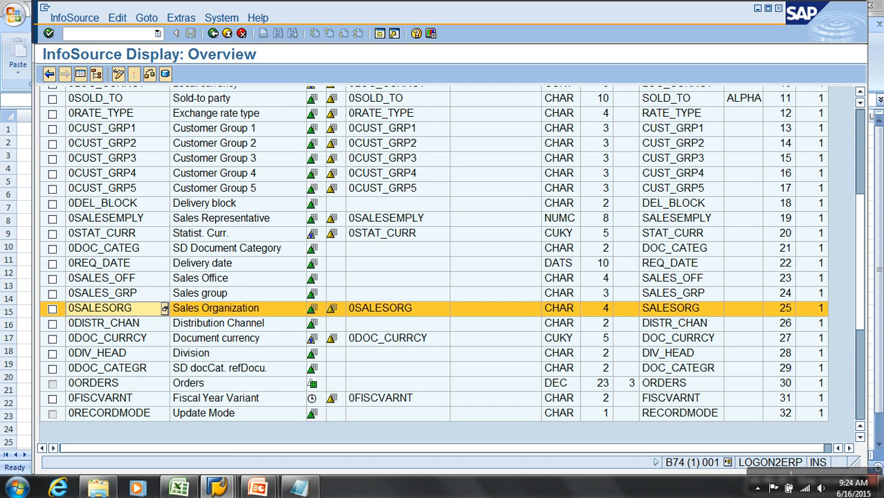
{"action": "mouse_move", "coordinate": [862, 310]}
{"action": "left_mouse_down"}
{"action": "mouse_move", "coordinate": [864, 235]}
{"action": "mouse_move", "coordinate": [866, 316]}
{"action": "left_mouse_up"}
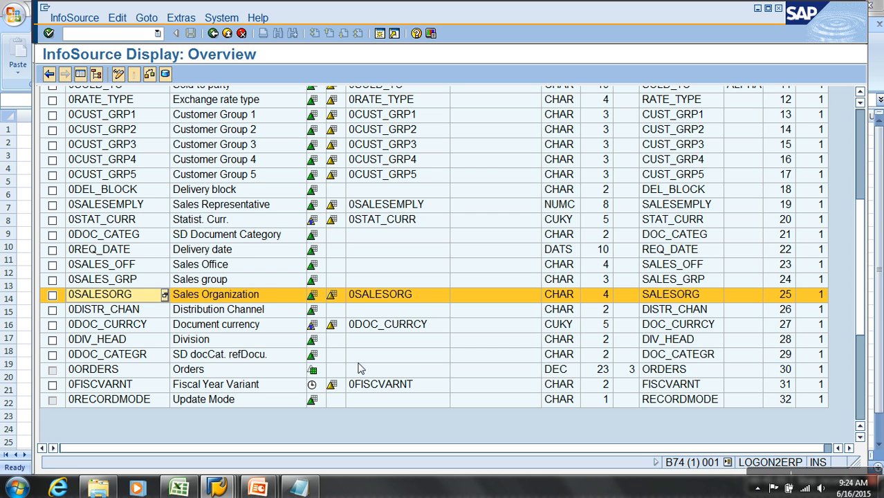
Check the Orders row of the InfoSource, switch to SAP ERP, open DataSource 2LIS_11_VAHDR for editing and pick field name AUFNR.
{"action": "left_click", "coordinate": [100, 370]}
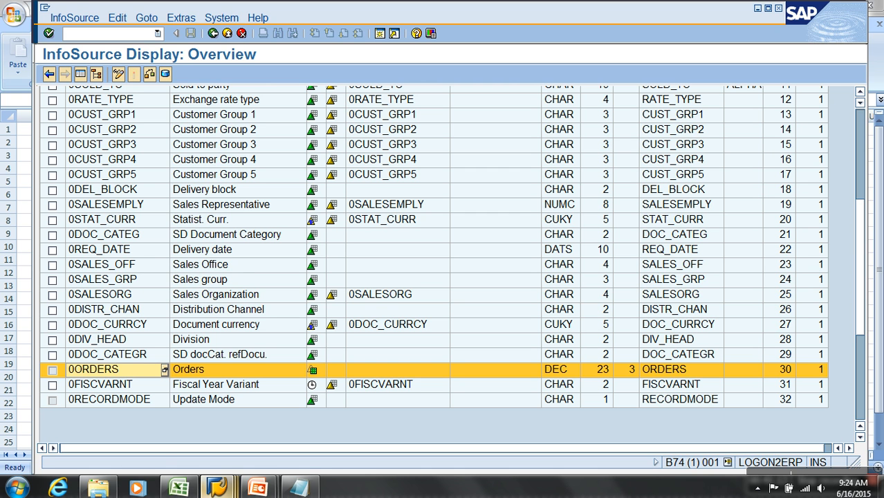
{"action": "left_click", "coordinate": [217, 488]}
{"action": "left_click", "coordinate": [367, 422]}
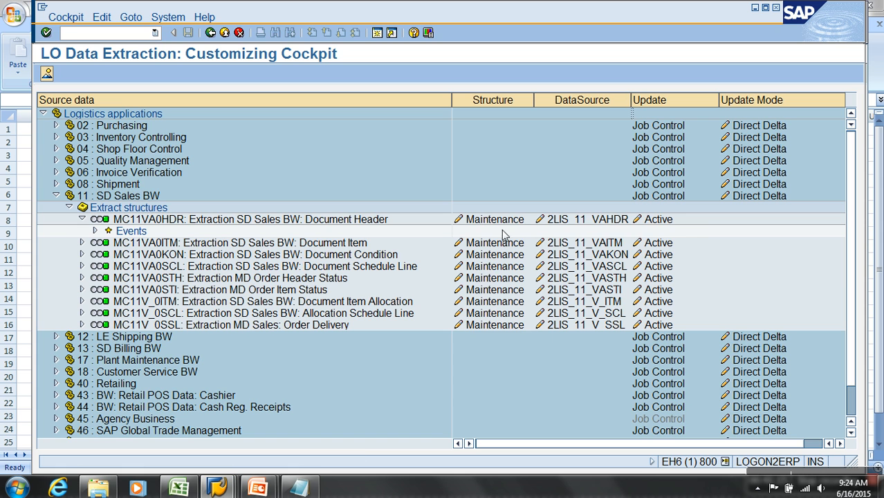
{"action": "left_click", "coordinate": [611, 222]}
{"action": "left_click", "coordinate": [243, 361]}
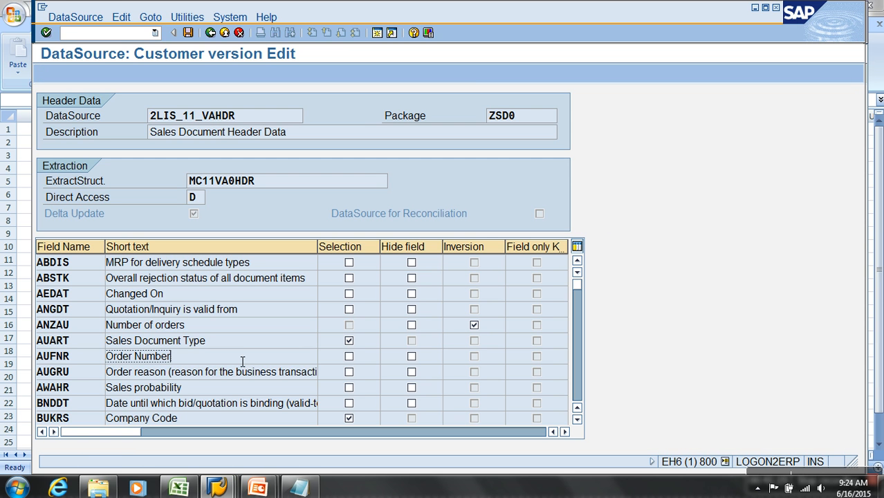
{"action": "left_click", "coordinate": [53, 356]}
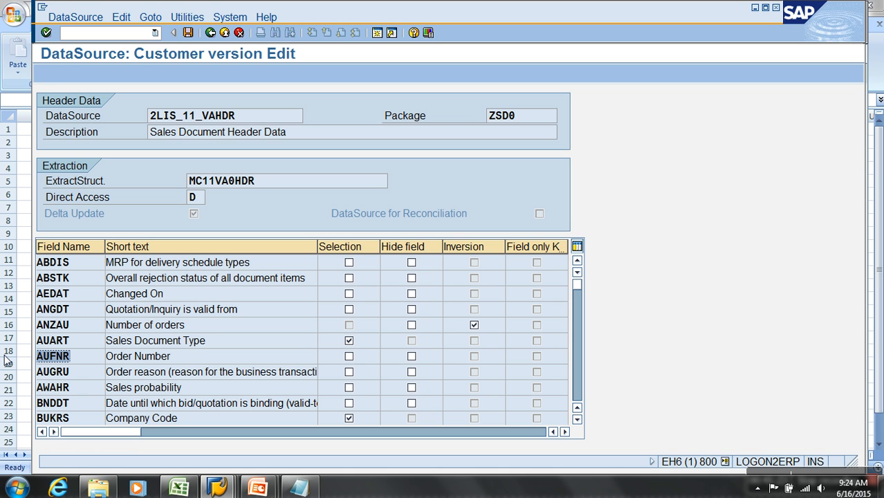
Return to SAP BW, leave the InfoSource display and go to InfoObject maintenance with transaction RSD1.
{"action": "key", "text": "alt+Tab"}
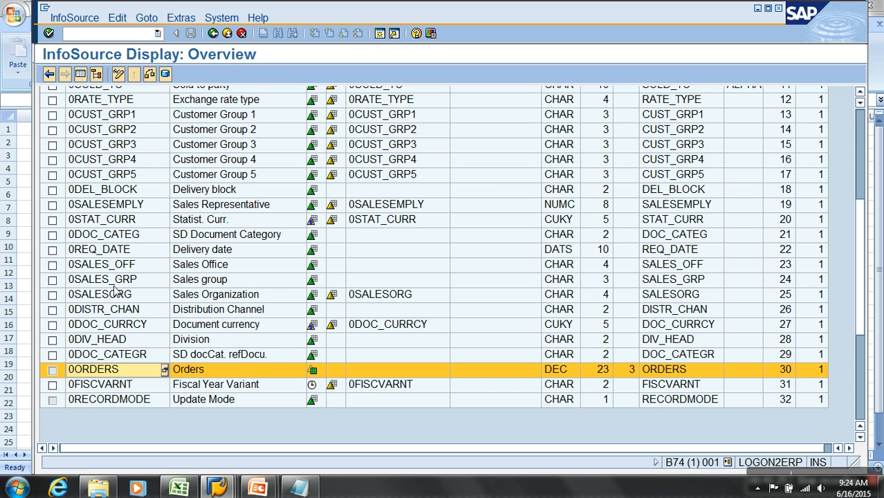
{"action": "left_click", "coordinate": [214, 34]}
{"action": "left_click", "coordinate": [127, 38]}
{"action": "type", "text": "/"}
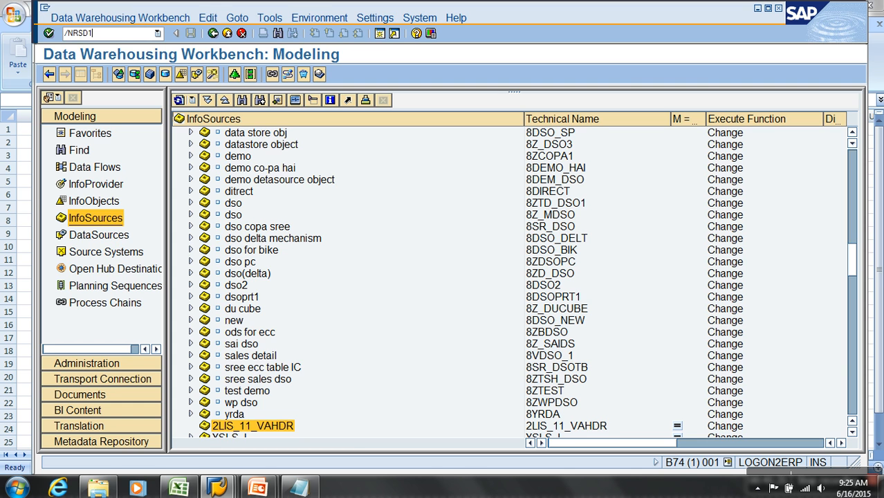
{"action": "type", "text": "NRSD1"}
{"action": "key", "text": "Return"}
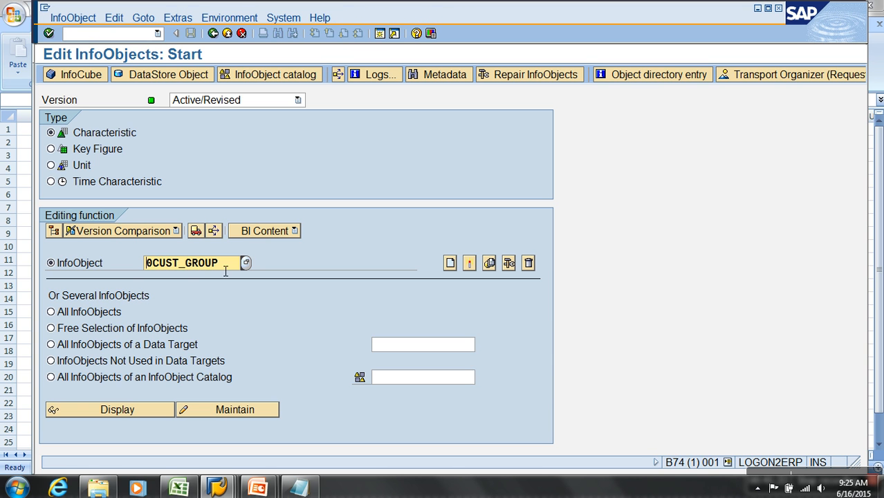
Create characteristic AUFNR with long description AUFNR and data type CHAR.
{"action": "double_click", "coordinate": [188, 263]}
{"action": "type", "text": "AUFNR"}
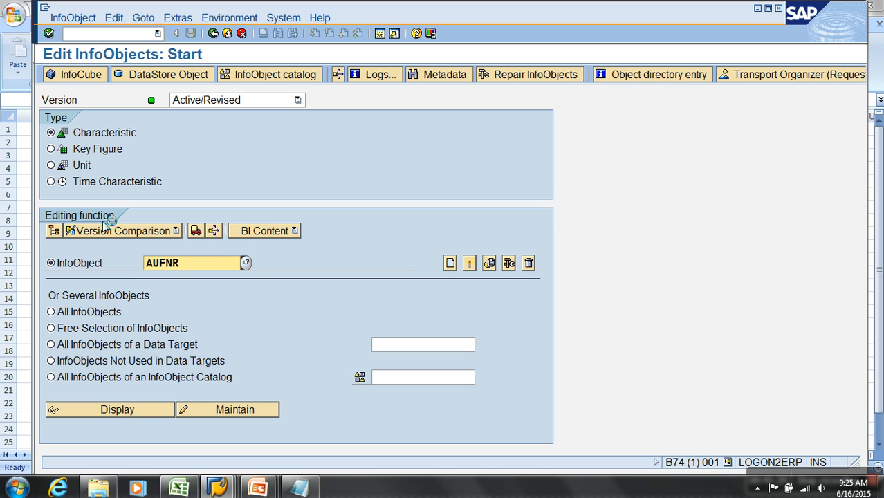
{"action": "left_click", "coordinate": [449, 263]}
{"action": "type", "text": "AUFNR"}
{"action": "key", "text": "Return"}
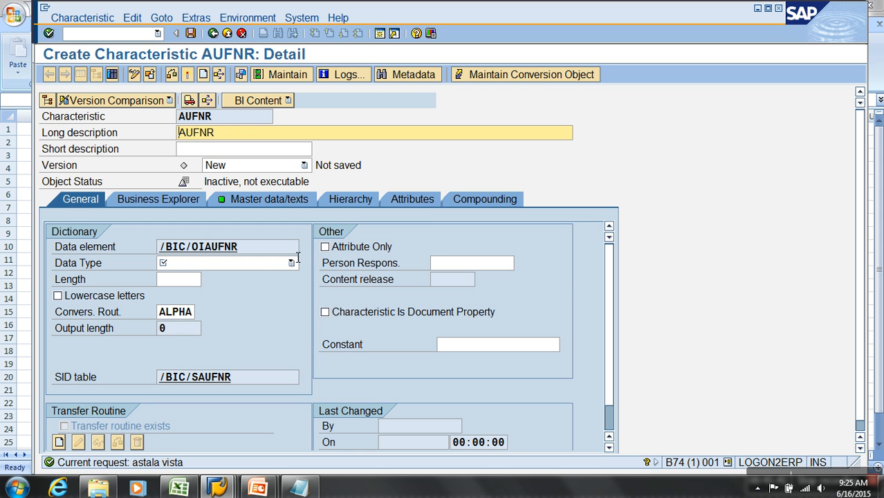
{"action": "left_click", "coordinate": [293, 262]}
{"action": "left_click", "coordinate": [216, 274]}
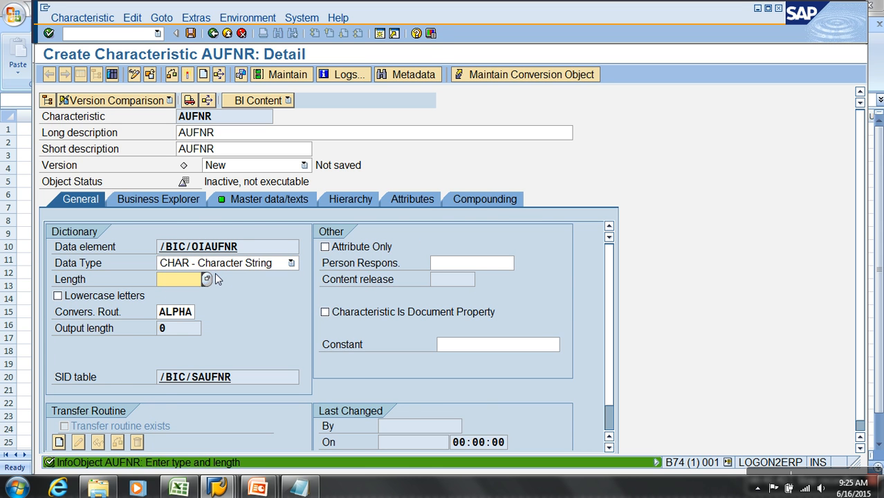
Switch to SAP ERP, copy the DataSource's extract structure name MC11VA0HDR and go to the ABAP Dictionary with transaction SE11.
{"action": "key", "text": "alt+Tab"}
{"action": "left_click", "coordinate": [279, 182]}
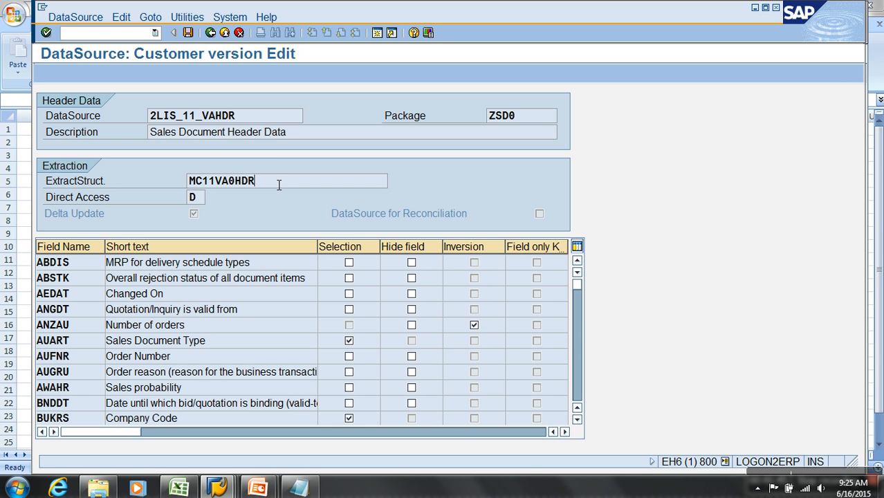
{"action": "double_click", "coordinate": [232, 184]}
{"action": "left_click_drag", "start_coordinate": [258, 187], "coordinate": [188, 186]}
{"action": "key", "text": "ctrl+c"}
{"action": "left_click", "coordinate": [131, 38]}
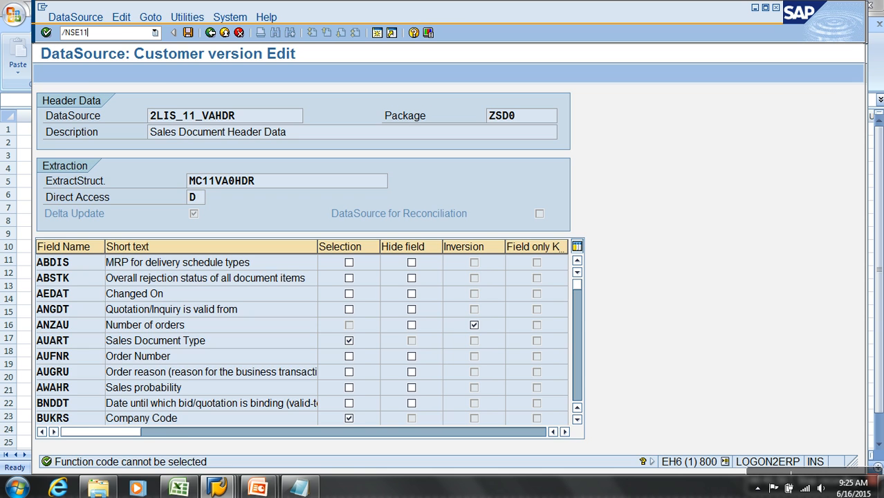
{"action": "type", "text": "/NSE11"}
{"action": "key", "text": "Return"}
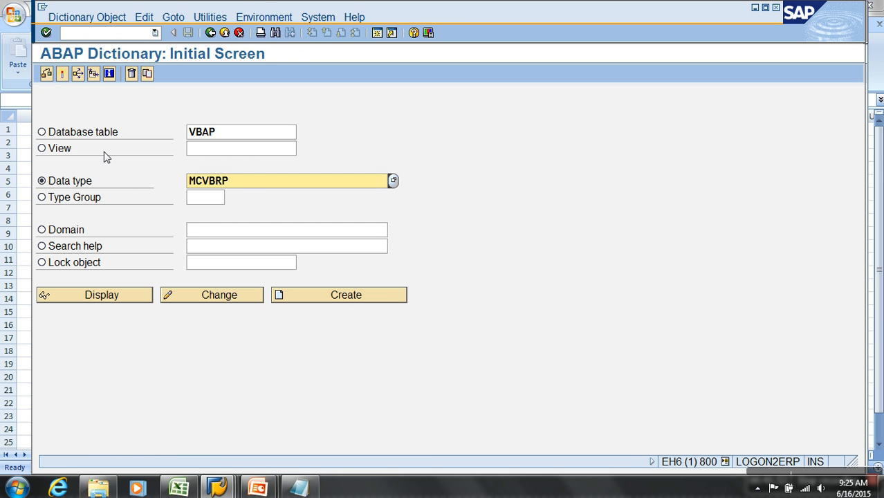
Display data type MC11VA0HDR and look up the length of component AUFNR.
{"action": "left_click_drag", "start_coordinate": [253, 184], "coordinate": [162, 186]}
{"action": "key", "text": "ctrl+v"}
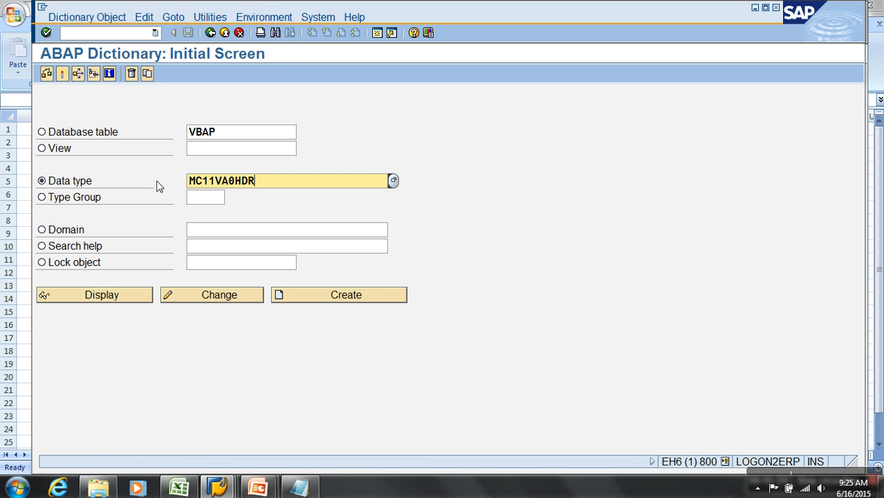
{"action": "left_click", "coordinate": [144, 299]}
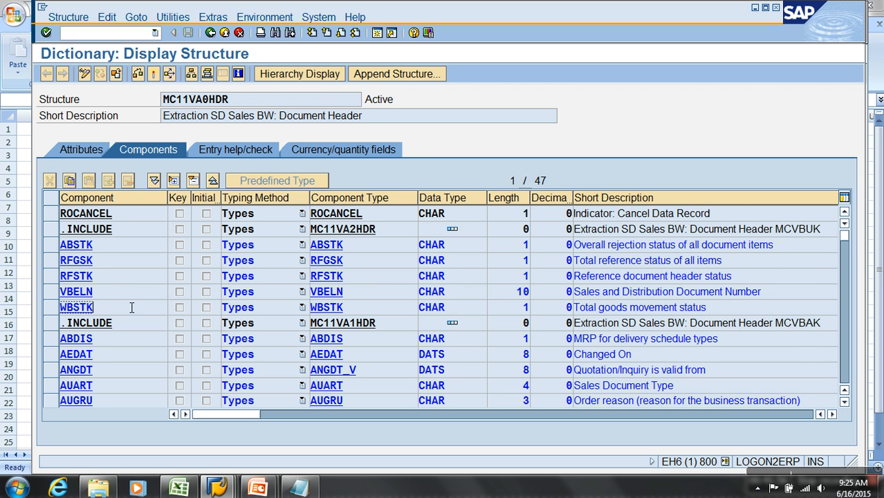
{"action": "scroll", "coordinate": [125, 306], "scroll_direction": "down", "scroll_amount": 1}
{"action": "scroll", "coordinate": [126, 306], "scroll_direction": "up", "scroll_amount": 1}
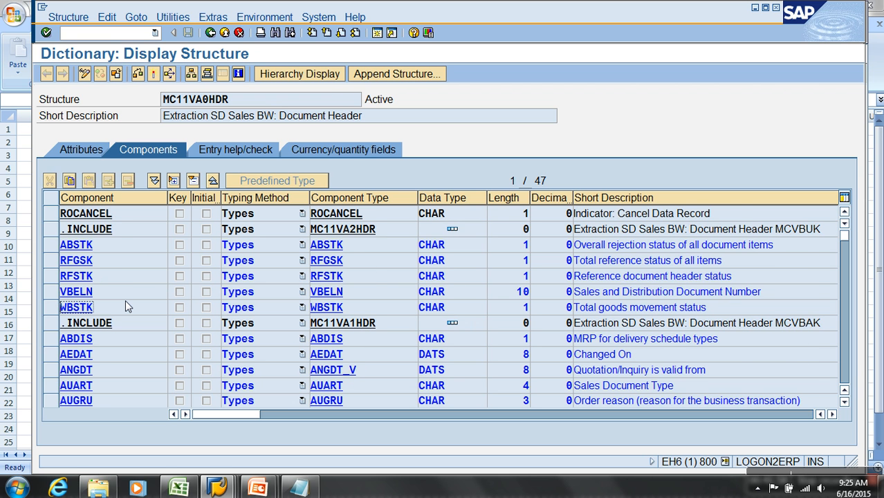
{"action": "scroll", "coordinate": [125, 307], "scroll_direction": "down", "scroll_amount": 5}
{"action": "scroll", "coordinate": [126, 307], "scroll_direction": "up", "scroll_amount": 1}
{"action": "scroll", "coordinate": [125, 300], "scroll_direction": "down", "scroll_amount": 8}
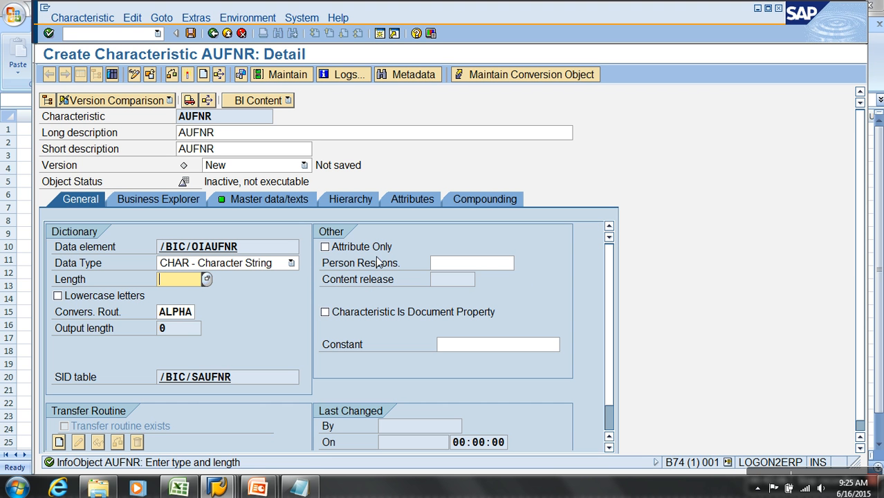
Set the length of characteristic AUFNR to 12 in SAP BW, activate it and return to the InfoObject start screen.
{"action": "type", "text": "12"}
{"action": "key", "text": "Return"}
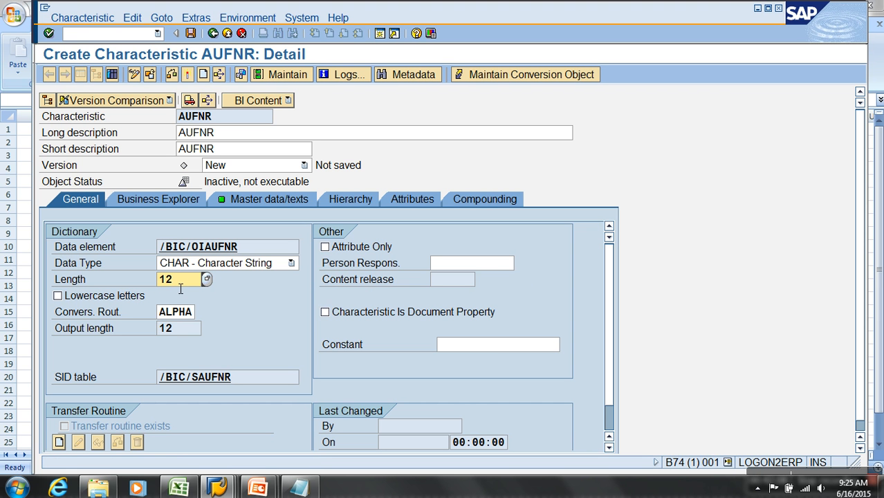
{"action": "left_click", "coordinate": [186, 75]}
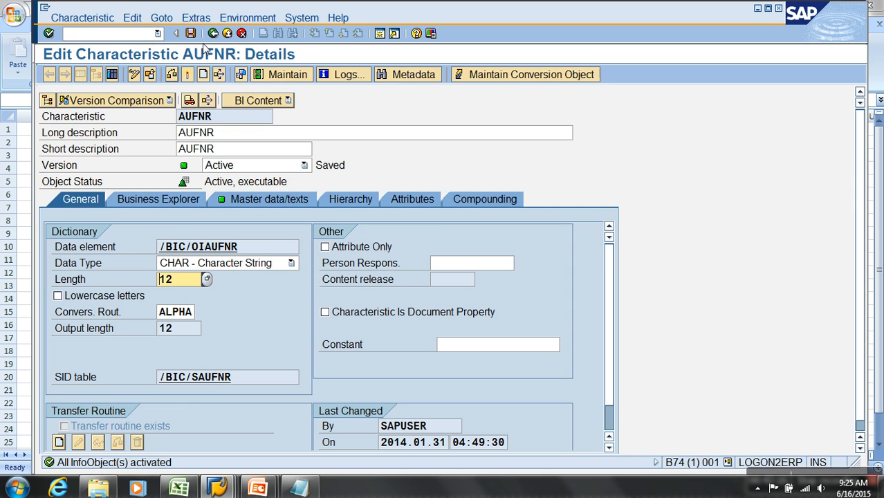
{"action": "left_click", "coordinate": [213, 33]}
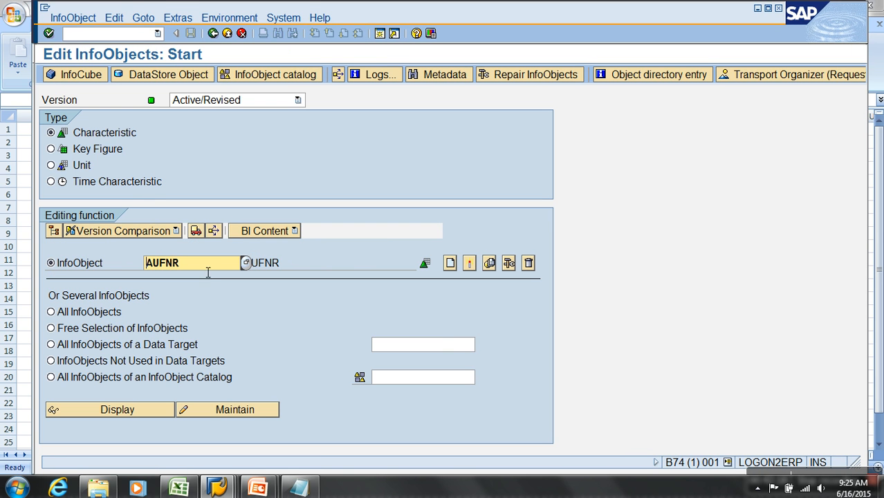
Create and activate characteristic GSBER with long description GSBER, data type CHAR and length 4, checking the type against structure MC11VA0HDR.
{"action": "type", "text": "GSBER"}
{"action": "left_click", "coordinate": [450, 263]}
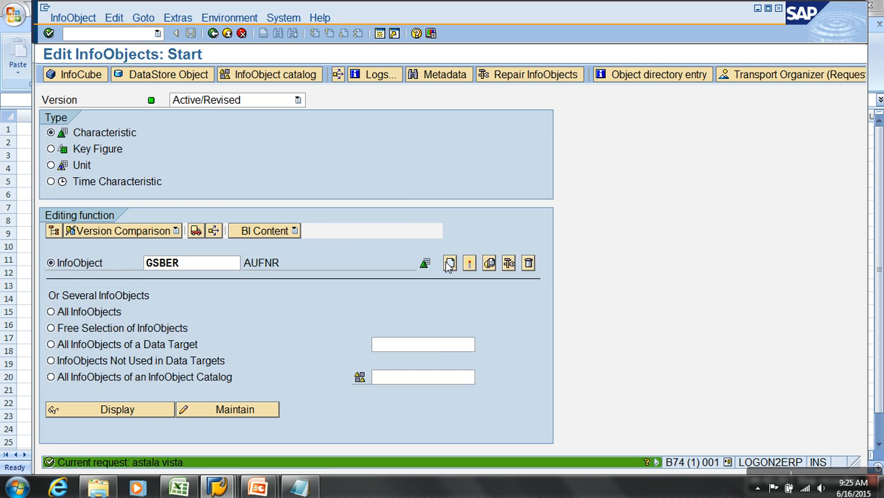
{"action": "key", "text": "ctrl+v"}
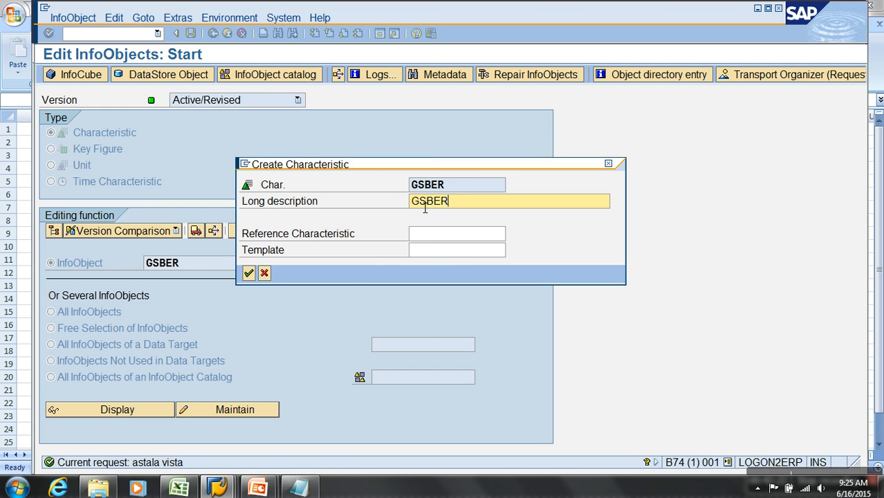
{"action": "key", "text": "Return"}
{"action": "left_click", "coordinate": [215, 278]}
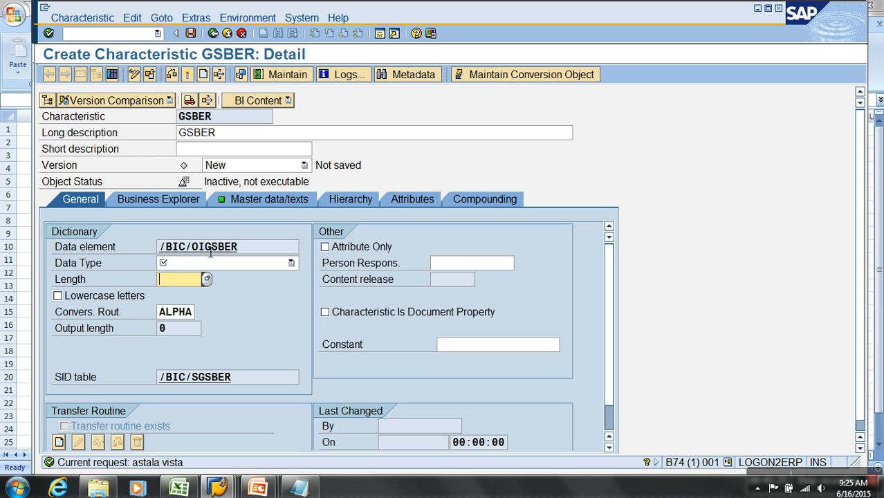
{"action": "left_click", "coordinate": [200, 264]}
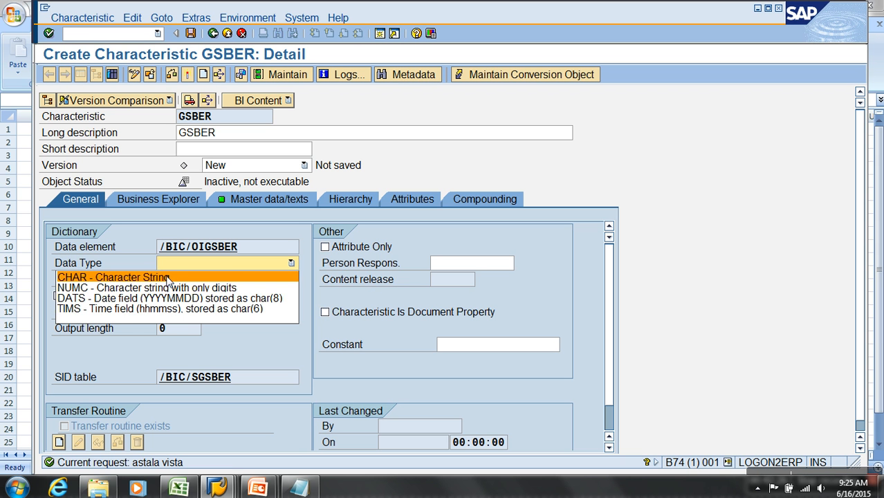
{"action": "left_click", "coordinate": [167, 277]}
{"action": "type", "text": "4"}
{"action": "key", "text": "Return"}
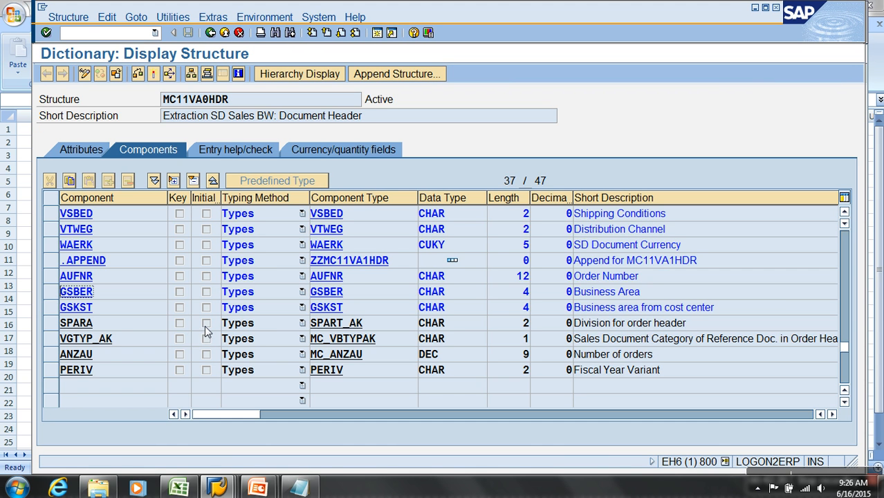
{"action": "left_click", "coordinate": [114, 311]}
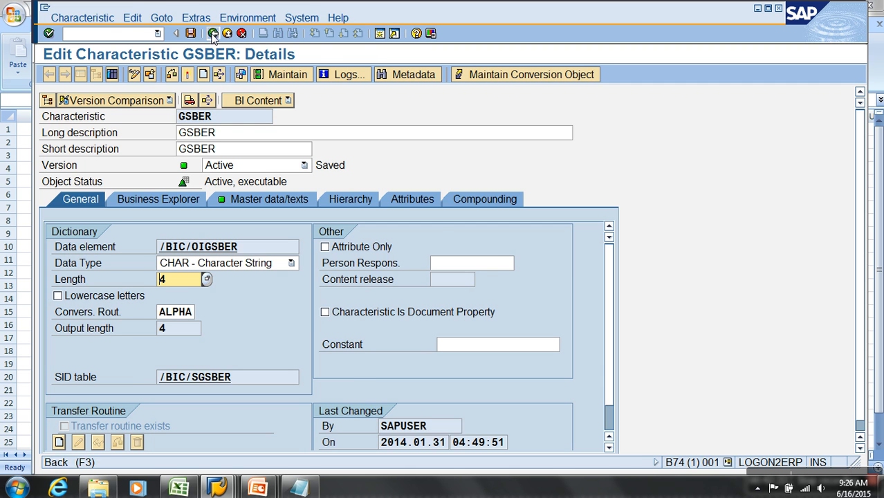
{"action": "left_click", "coordinate": [213, 33]}
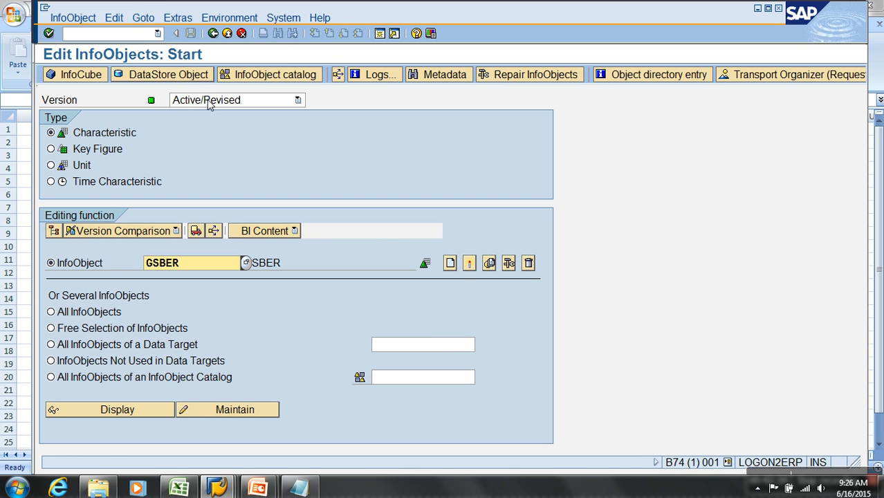
Create and activate characteristic GSKST with long description GSKST, data type CHAR and length 4, and return to the InfoObject start screen.
{"action": "left_click", "coordinate": [451, 268]}
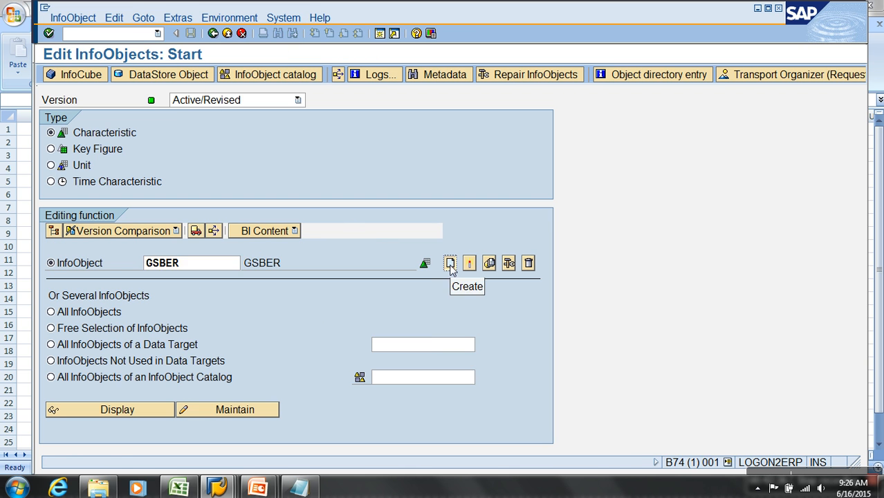
{"action": "left_click", "coordinate": [118, 385]}
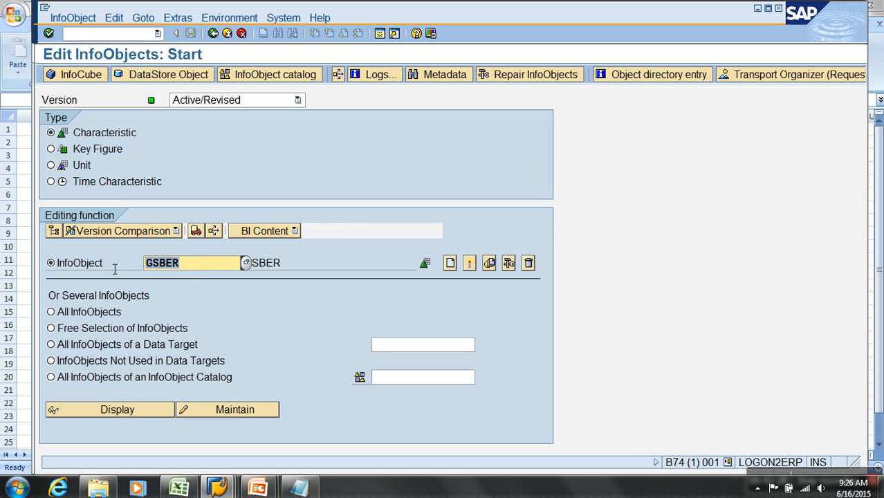
{"action": "type", "text": "GSKST"}
{"action": "left_click", "coordinate": [450, 264]}
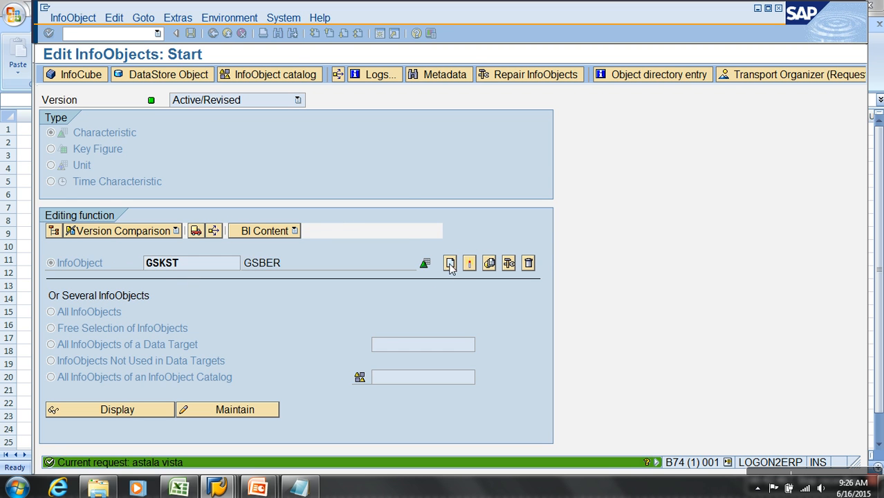
{"action": "type", "text": "GSKST"}
{"action": "key", "text": "Return"}
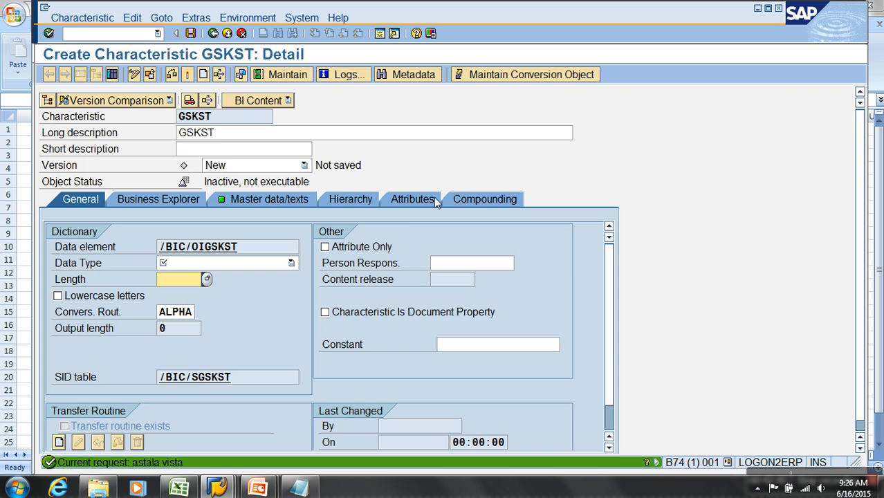
{"action": "left_click", "coordinate": [291, 263]}
{"action": "left_click", "coordinate": [186, 279]}
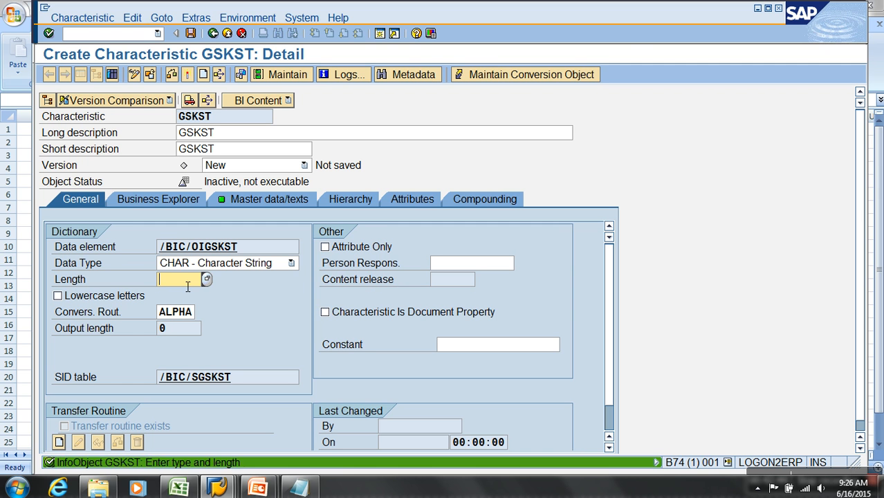
{"action": "type", "text": "4"}
{"action": "key", "text": "Return"}
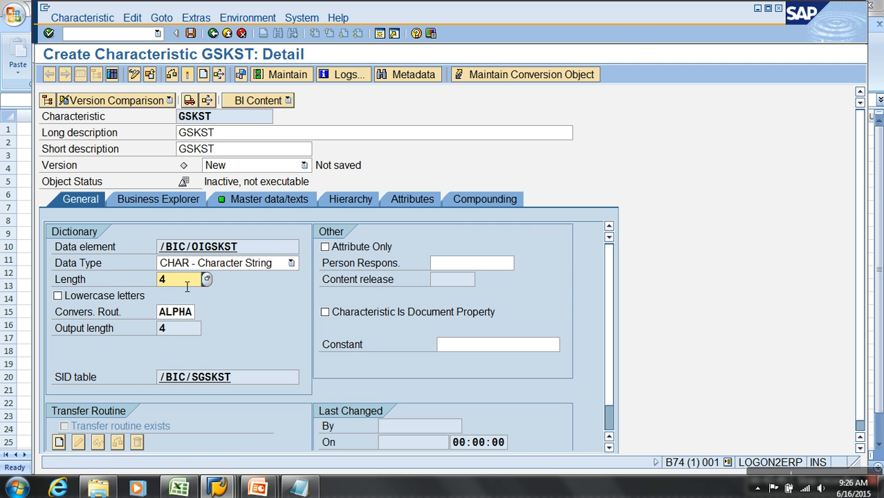
{"action": "left_click", "coordinate": [189, 76]}
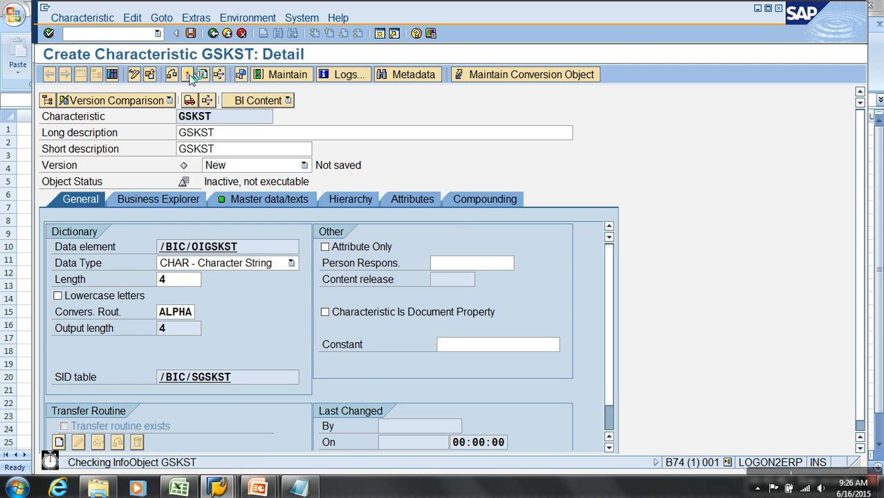
{"action": "left_click", "coordinate": [213, 33]}
Display the definition of key figure NETWR from the InfoObject start screen.
{"action": "left_click", "coordinate": [94, 148]}
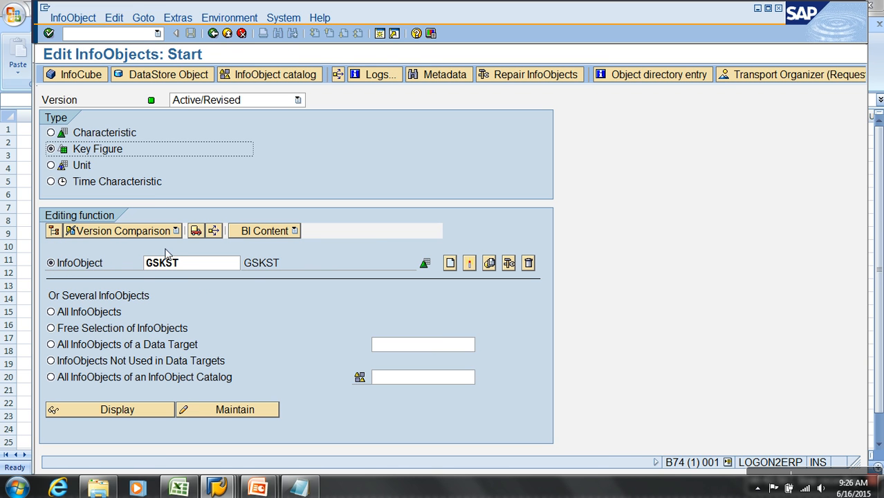
{"action": "double_click", "coordinate": [200, 268]}
{"action": "type", "text": "NETWR"}
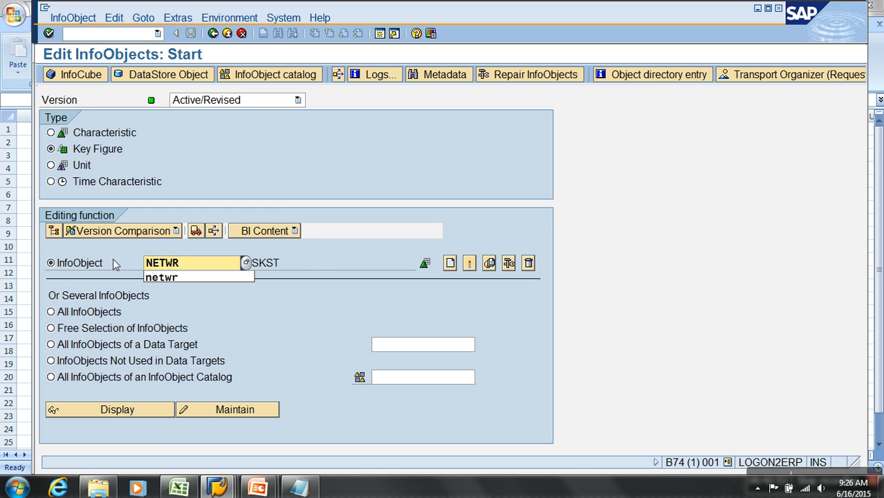
{"action": "left_click", "coordinate": [159, 410]}
Switch to structure MC11VA0HDR in the ERP system and look up the currency reference table and field of component NETWR.
{"action": "left_click", "coordinate": [280, 383]}
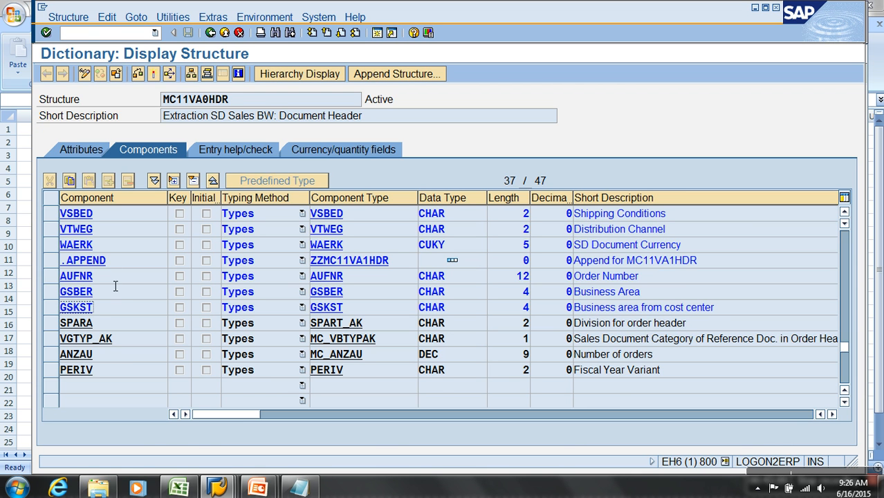
{"action": "scroll", "coordinate": [105, 243], "scroll_direction": "up", "scroll_amount": 1}
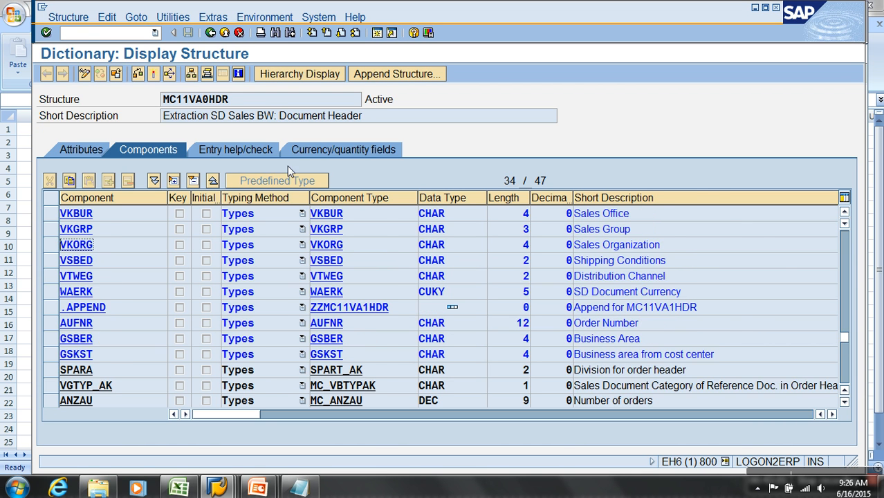
{"action": "left_click", "coordinate": [305, 150]}
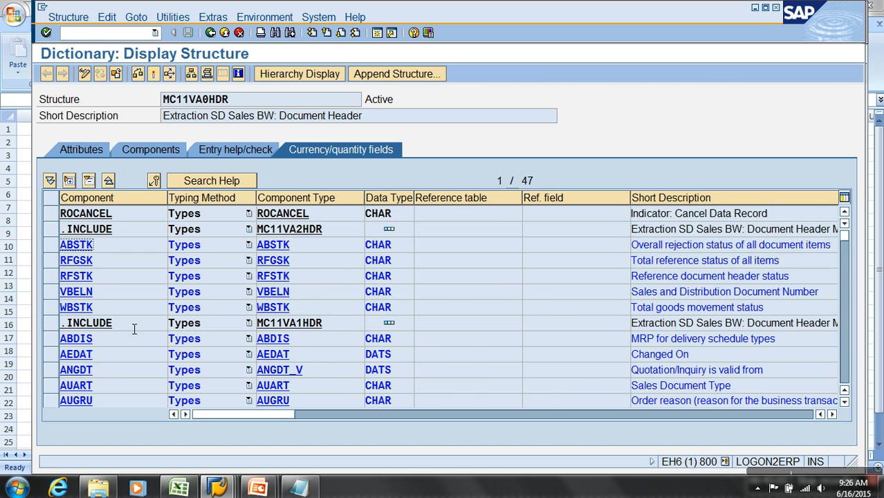
{"action": "scroll", "coordinate": [131, 325], "scroll_direction": "down", "scroll_amount": 7}
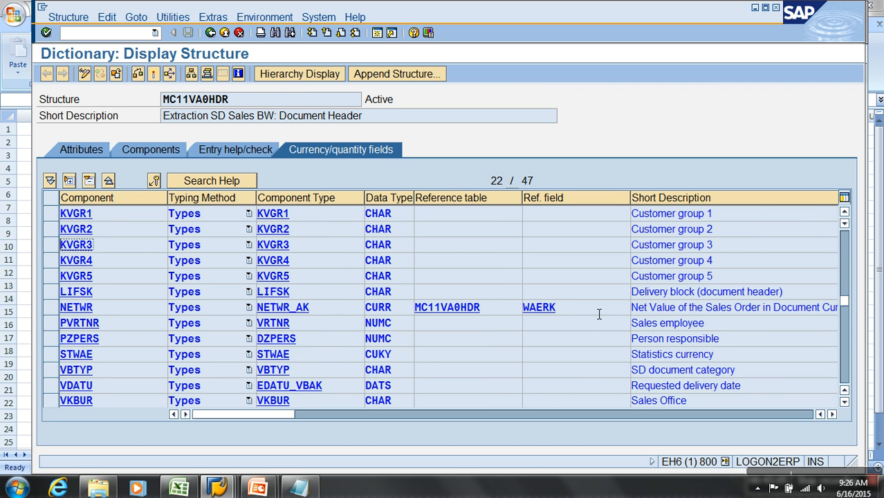
{"action": "left_click_drag", "start_coordinate": [599, 309], "coordinate": [476, 307]}
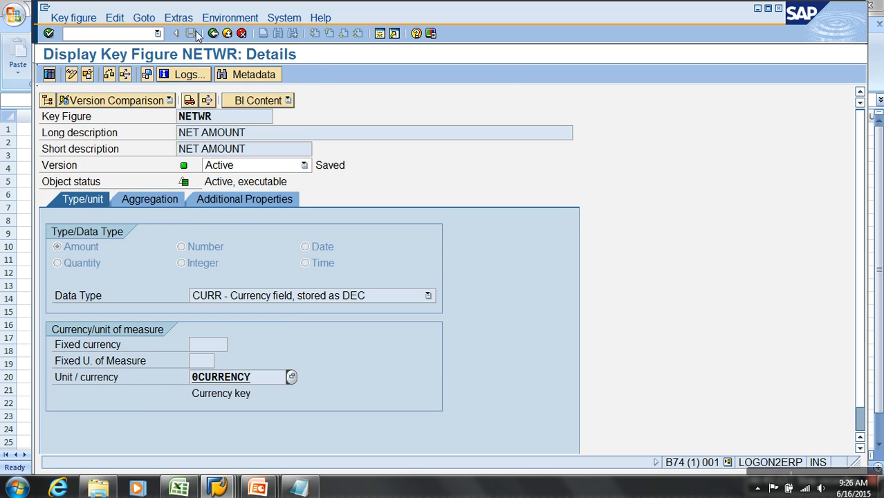
Leave the InfoObject maintenance in BW, open transaction RSA1 and expand the favorite InfoArea ECC Extractions under Breverien Motor Works Munich, Germany.
{"action": "left_click", "coordinate": [227, 33]}
{"action": "left_click", "coordinate": [227, 33]}
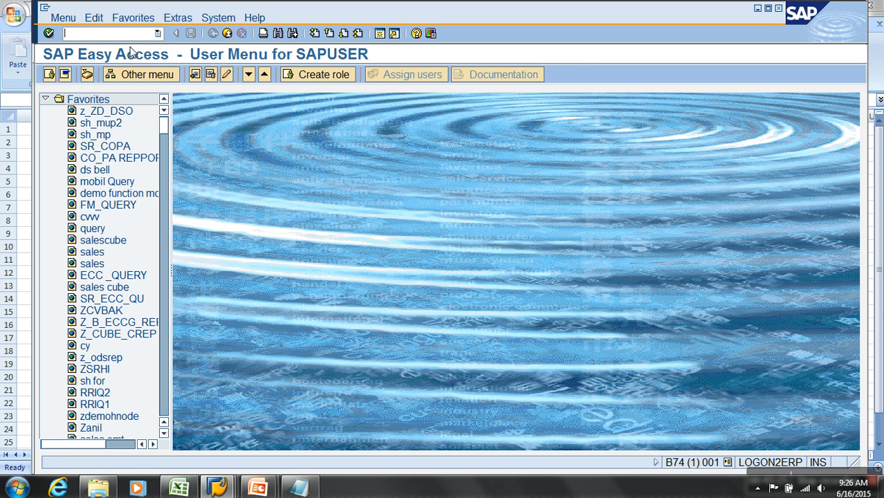
{"action": "left_click", "coordinate": [131, 34]}
{"action": "type", "text": "RSA1"}
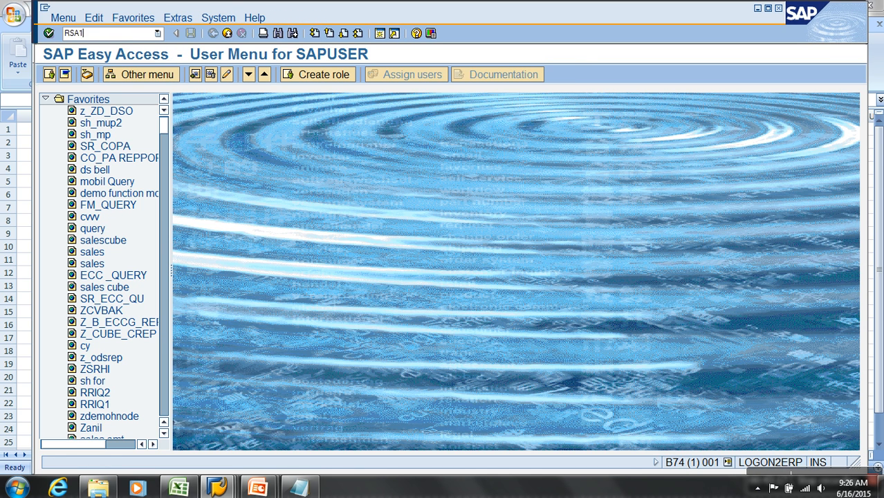
{"action": "key", "text": "Return"}
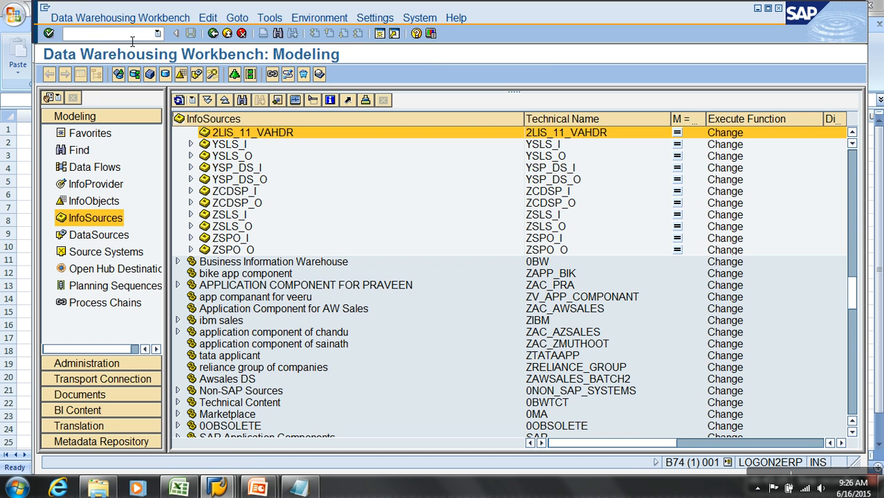
{"action": "left_click", "coordinate": [89, 136]}
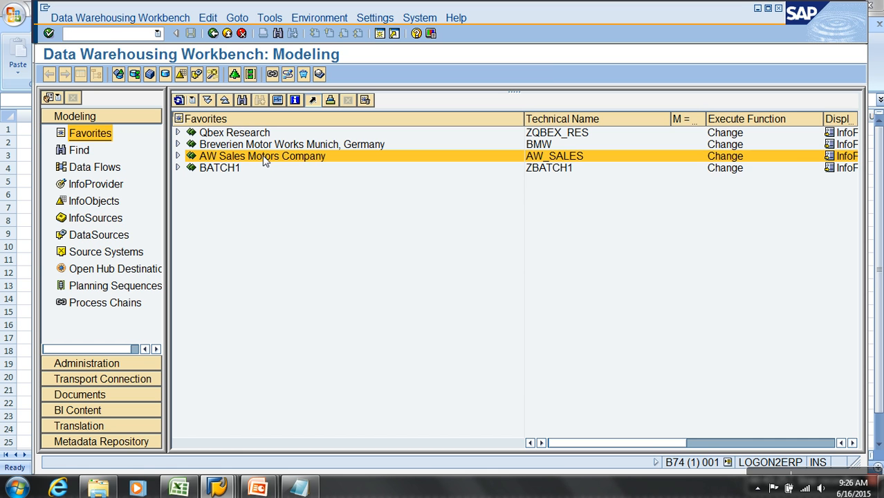
{"action": "left_click", "coordinate": [179, 145]}
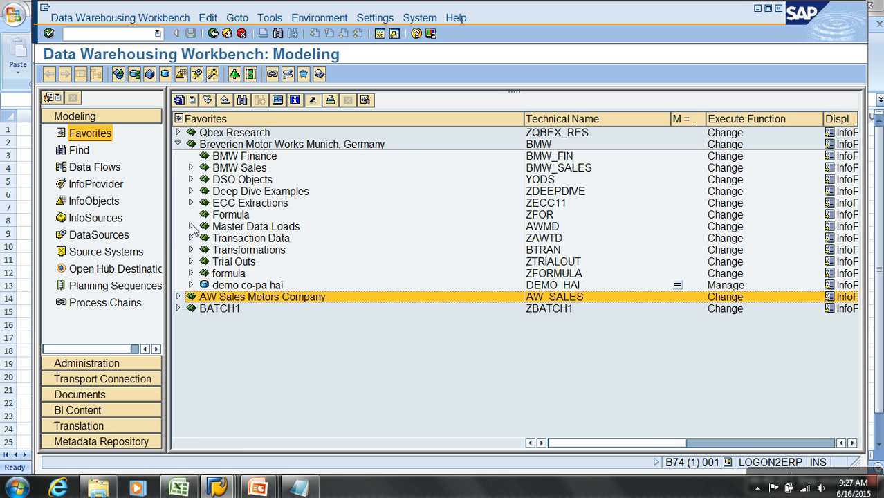
{"action": "left_click", "coordinate": [191, 203]}
Create a standard InfoCube YVAHDR in InfoArea ECC Extractions with the description "Demo LO Data Extractiuon".
{"action": "right_click", "coordinate": [249, 204]}
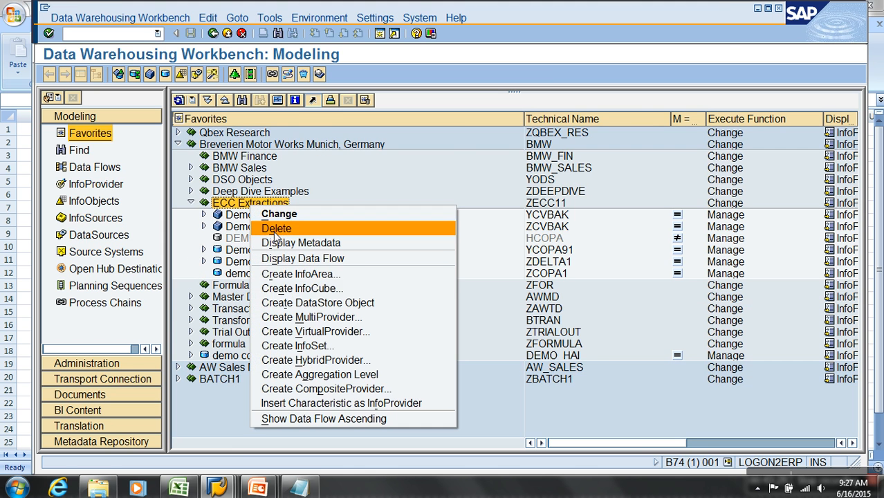
{"action": "left_click", "coordinate": [298, 289]}
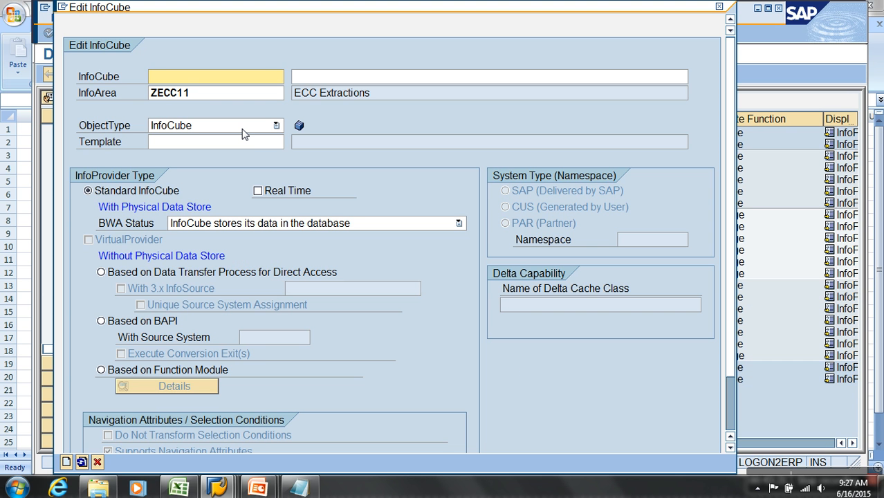
{"action": "type", "text": "YVA"}
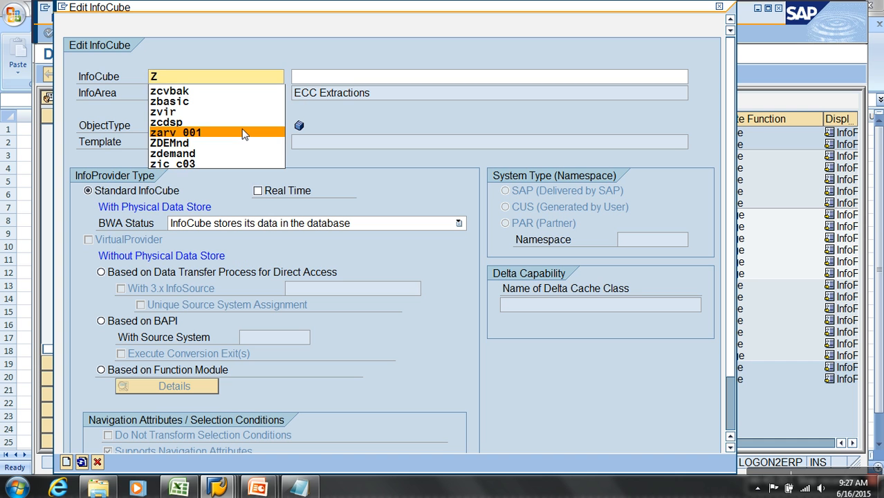
{"action": "type", "text": "HDR"}
{"action": "key", "text": "Tab"}
{"action": "type", "text": "dE"}
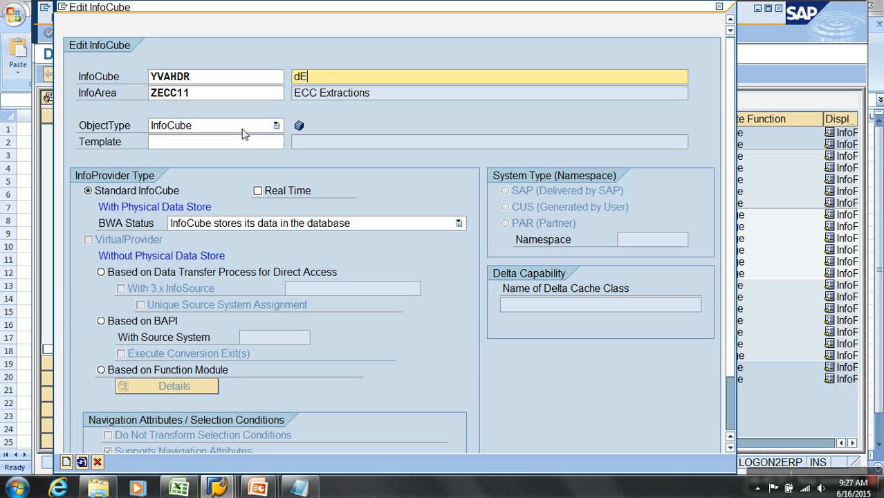
{"action": "key", "text": "BackSpace"}
{"action": "key", "text": "BackSpace"}
{"action": "type", "text": "DSem"}
{"action": "key", "text": "BackSpace"}
{"action": "key", "text": "BackSpace"}
{"action": "key", "text": "BackSpace"}
{"action": "key", "text": "BackSpace"}
{"action": "type", "text": "emno "}
{"action": "type", "text": "Datra"}
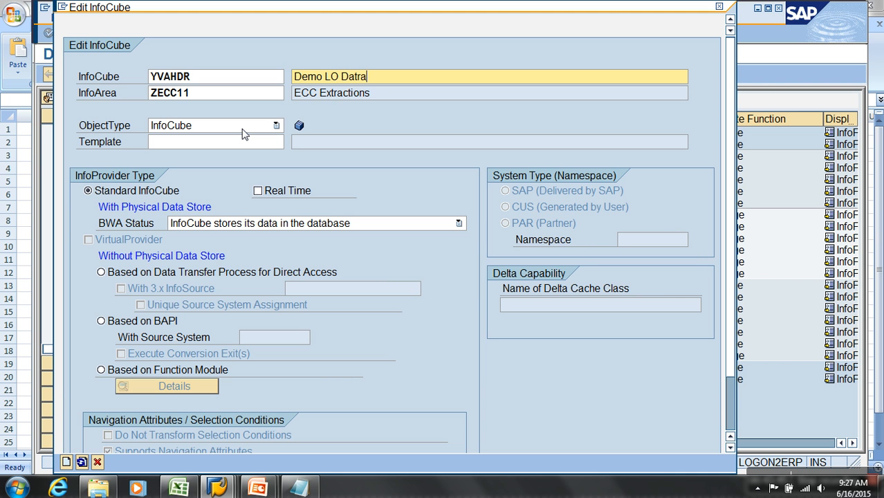
{"action": "key", "text": "BackSpace"}
{"action": "key", "text": "BackSpace"}
{"action": "type", "text": "a Extractiuon"}
{"action": "left_click", "coordinate": [66, 462]}
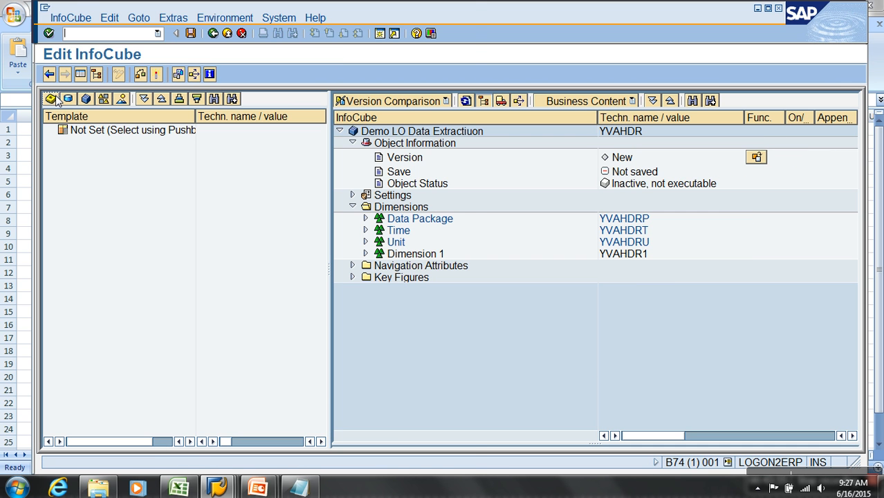
Find InfoSource 2LIS_11_VAHDR and set it as the InfoCube's template.
{"action": "left_click", "coordinate": [54, 98]}
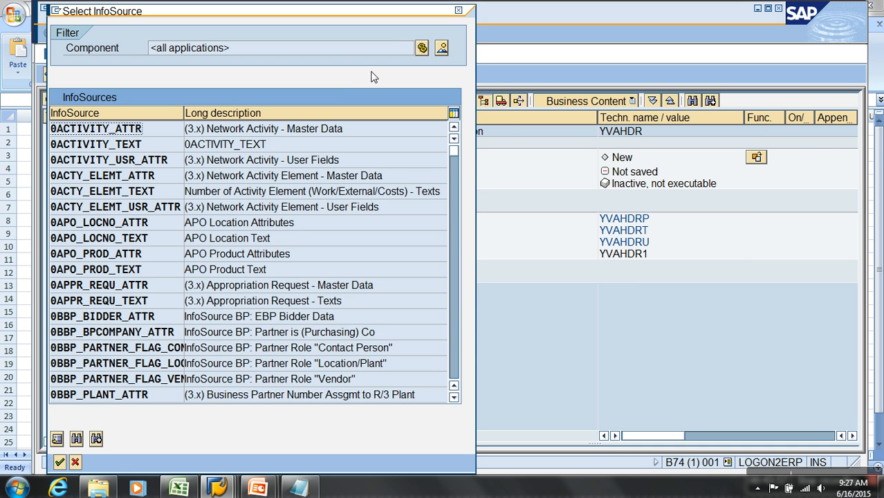
{"action": "left_click", "coordinate": [76, 438]}
{"action": "type", "text": "21"}
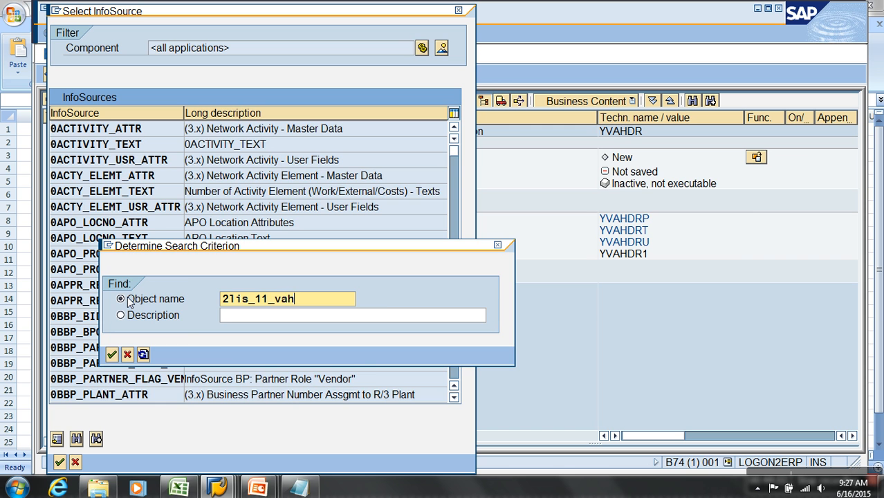
{"action": "key", "text": "Return"}
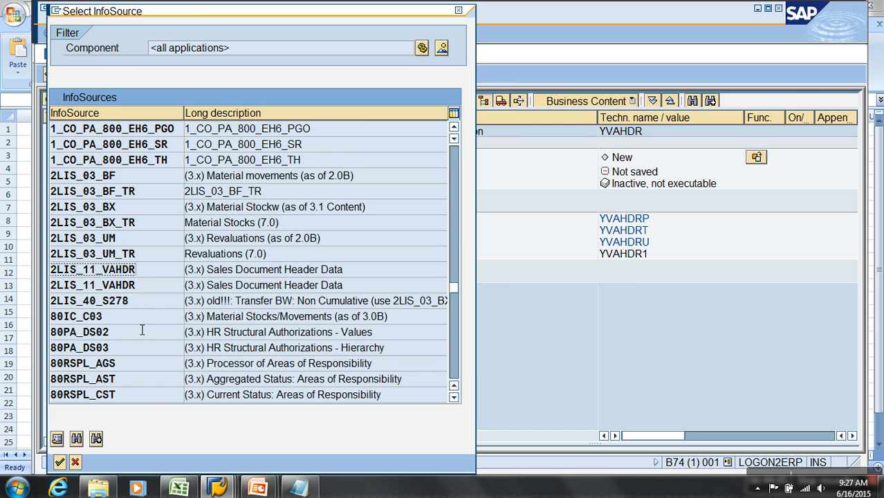
{"action": "double_click", "coordinate": [139, 269]}
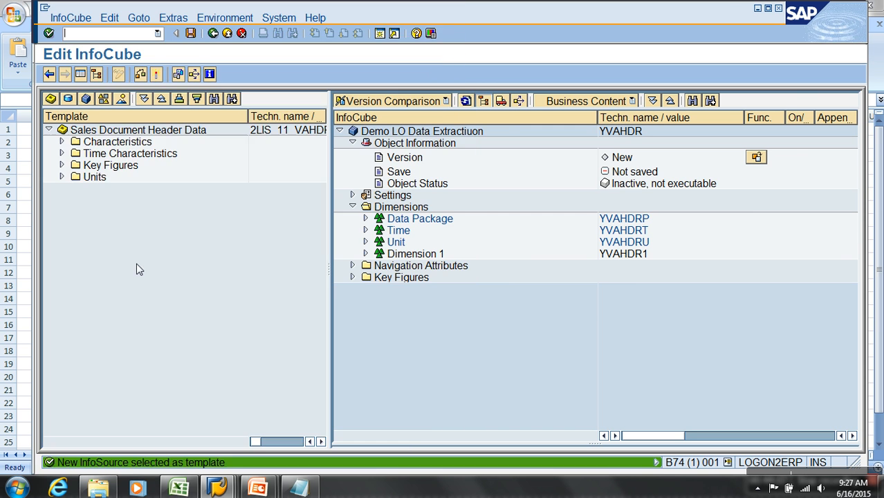
Add all characteristics of the Sales Document Header Data template to Dimension 1 of the InfoCube.
{"action": "left_click", "coordinate": [62, 142]}
{"action": "left_click", "coordinate": [128, 153]}
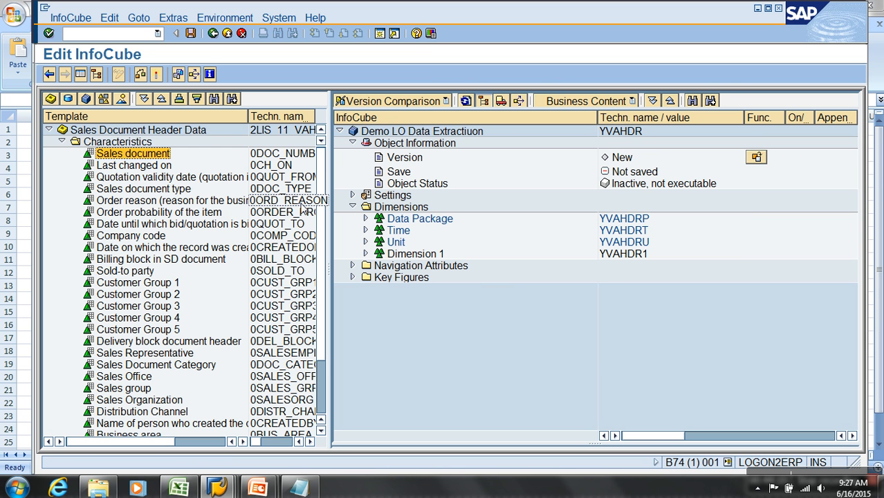
{"action": "scroll", "coordinate": [317, 275], "scroll_direction": "down", "scroll_amount": 2}
{"action": "left_click", "coordinate": [185, 389], "text": "shift"}
{"action": "left_click_drag", "start_coordinate": [159, 216], "coordinate": [399, 258]}
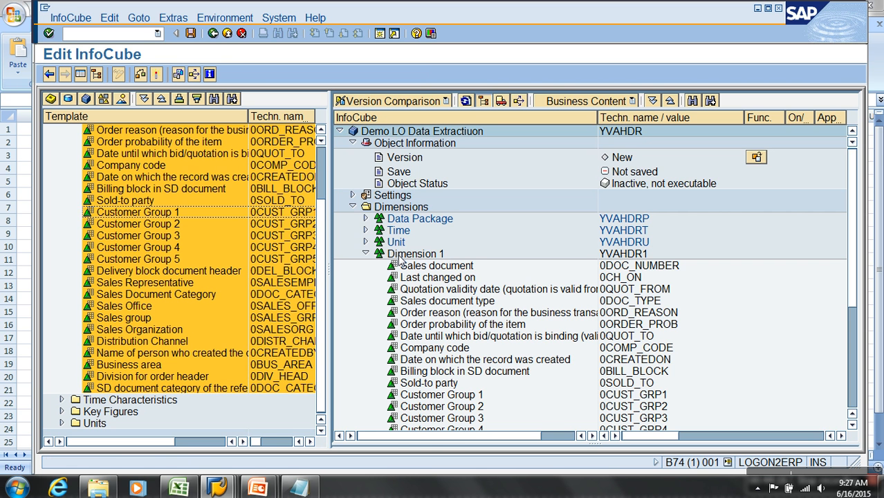
Add Fiscal year variant to the Time dimension, and 0NETVAL_INV and 0ORDERS to the InfoCube's key figures.
{"action": "left_click", "coordinate": [62, 400]}
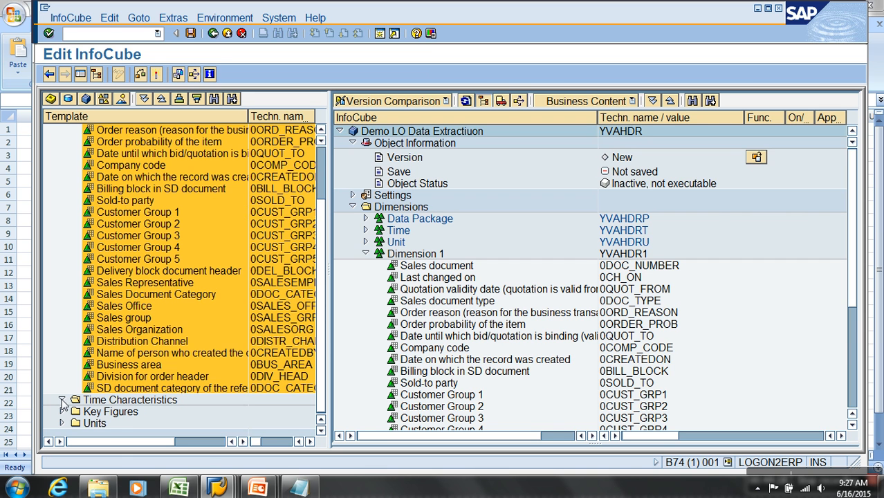
{"action": "left_click_drag", "start_coordinate": [143, 412], "coordinate": [397, 236]}
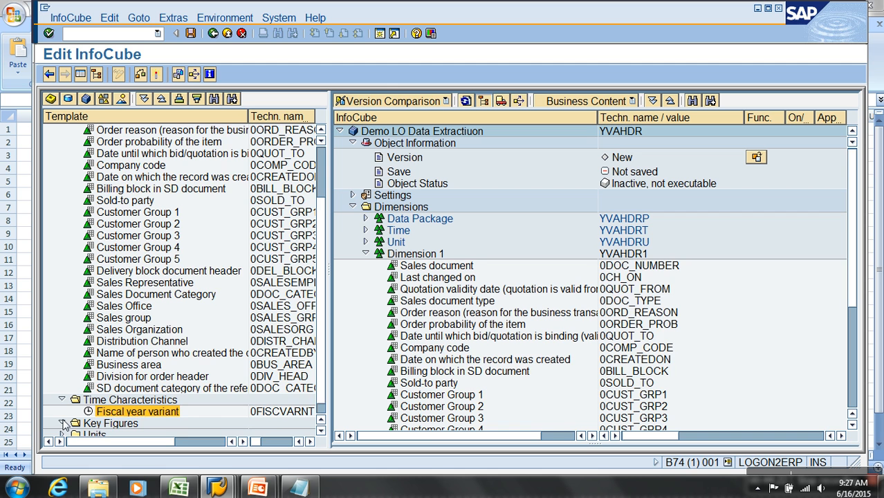
{"action": "left_click", "coordinate": [280, 399]}
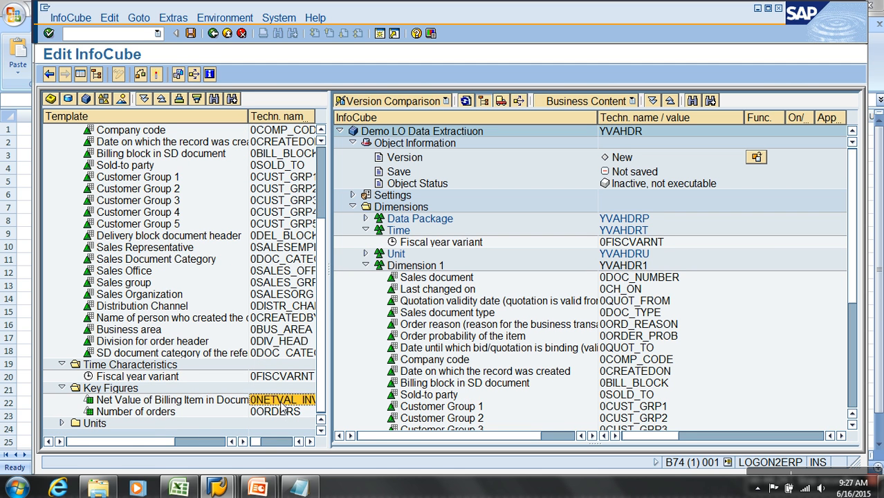
{"action": "left_click", "coordinate": [280, 409], "text": "ctrl"}
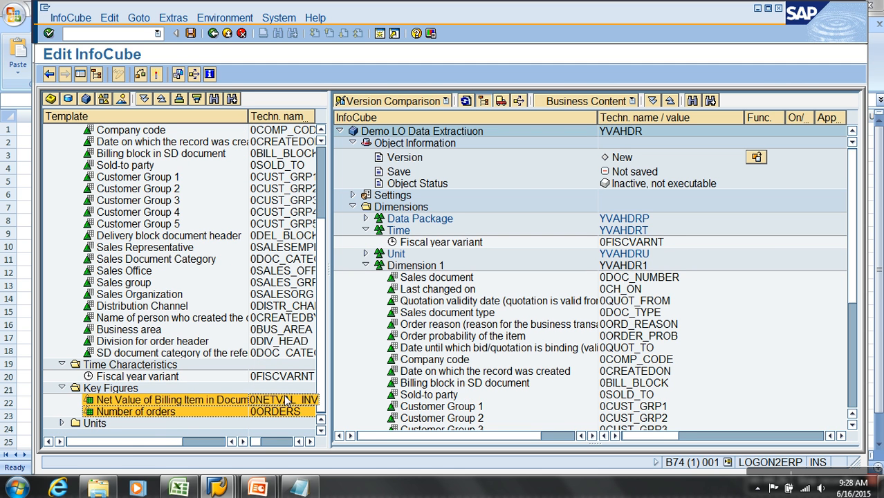
{"action": "left_click", "coordinate": [366, 265]}
{"action": "left_click_drag", "start_coordinate": [293, 413], "coordinate": [404, 291]}
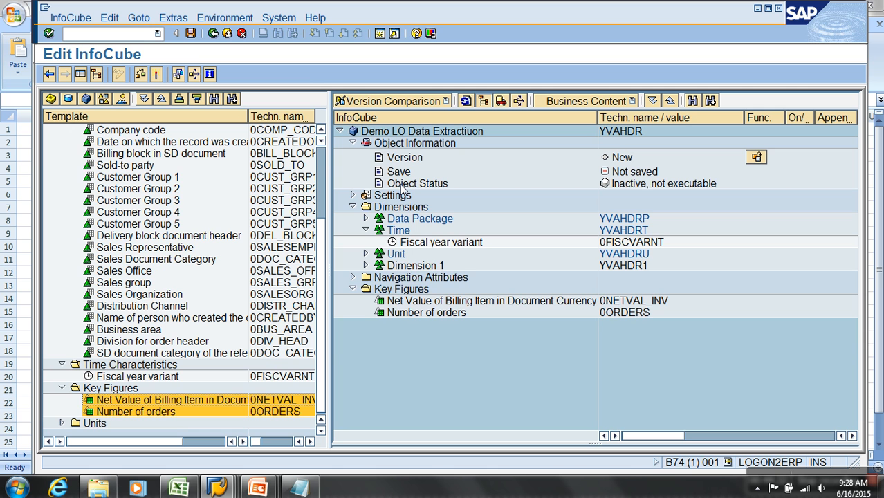
Open direct InfoObject input for Dimension 1 and bring up the appended components of structure MC11VA0HDR in the ERP session.
{"action": "right_click", "coordinate": [415, 269]}
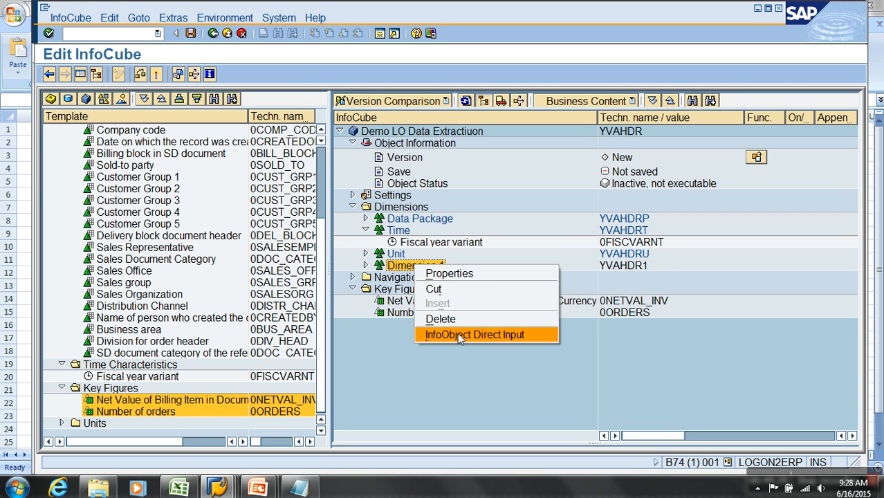
{"action": "left_click", "coordinate": [457, 332]}
{"action": "mouse_move", "coordinate": [217, 484]}
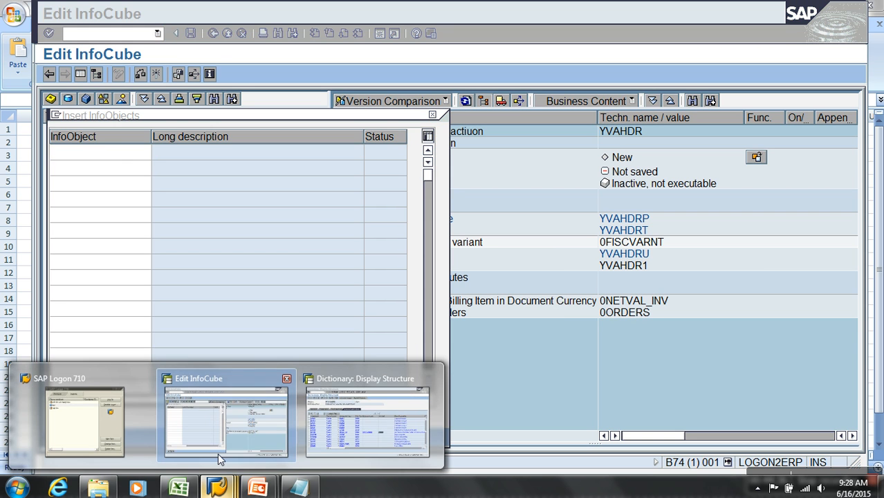
{"action": "left_click", "coordinate": [365, 408]}
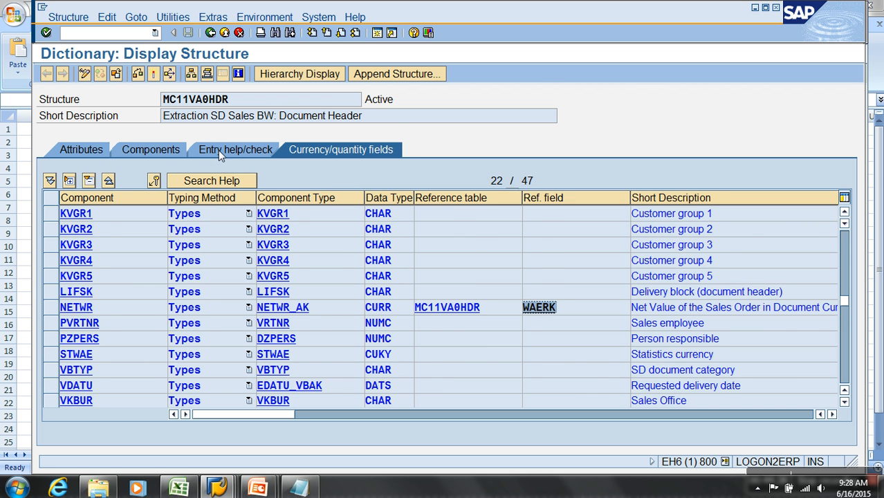
{"action": "left_click", "coordinate": [177, 156]}
{"action": "scroll", "coordinate": [148, 340], "scroll_direction": "down", "scroll_amount": 12}
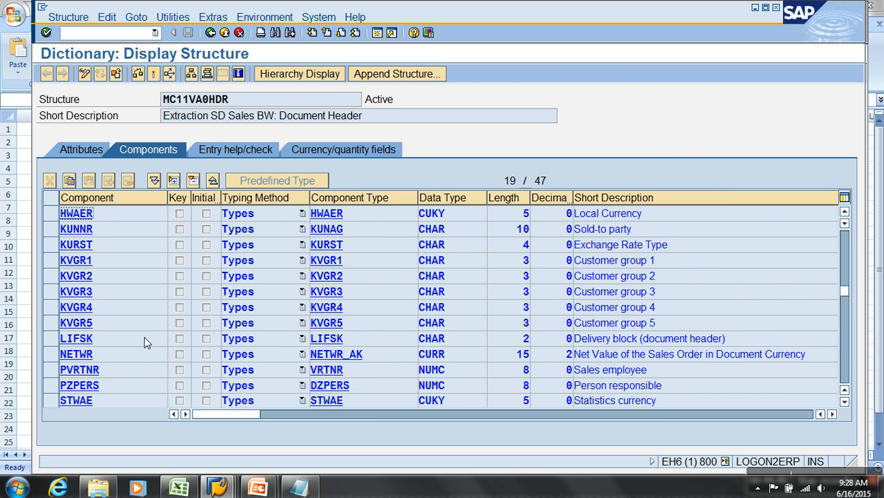
{"action": "left_click", "coordinate": [101, 282]}
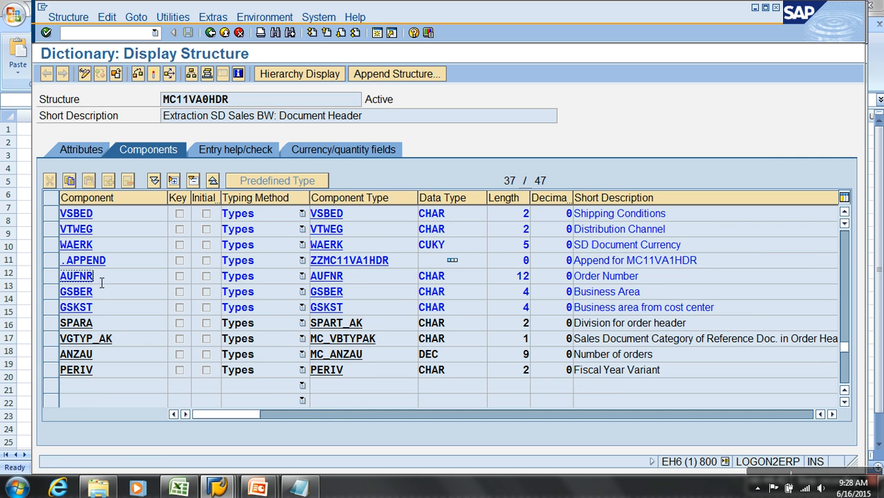
Copy AUFNR, GSBER and GSKST from the structure into Dimension 1, and activate InfoCube YVAHDR.
{"action": "key", "text": "ctrl+y"}
{"action": "left_click_drag", "start_coordinate": [105, 286], "coordinate": [120, 316]}
{"action": "key", "text": "ctrl+c"}
{"action": "key", "text": "alt+Tab"}
{"action": "key", "text": "ctrl+v"}
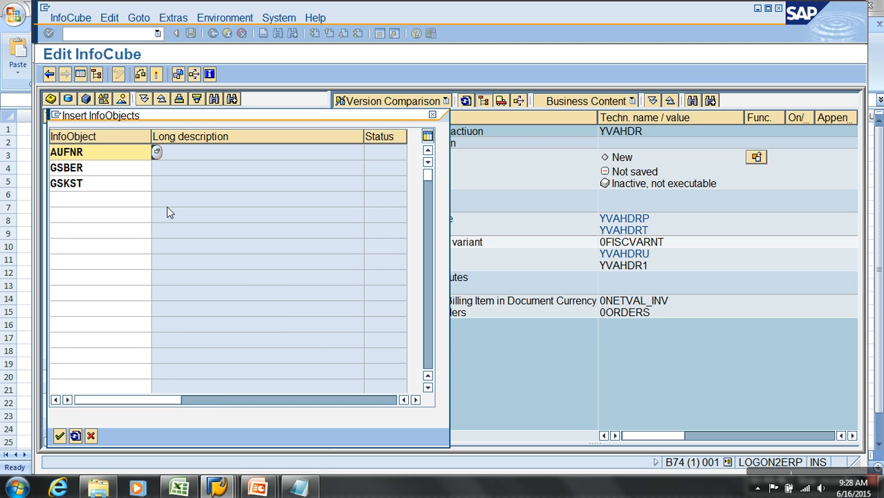
{"action": "key", "text": "Return"}
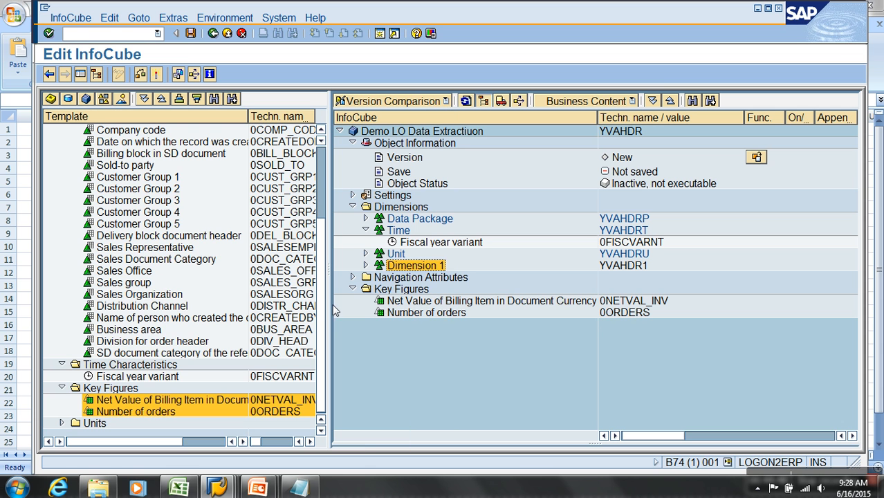
{"action": "left_click", "coordinate": [156, 75]}
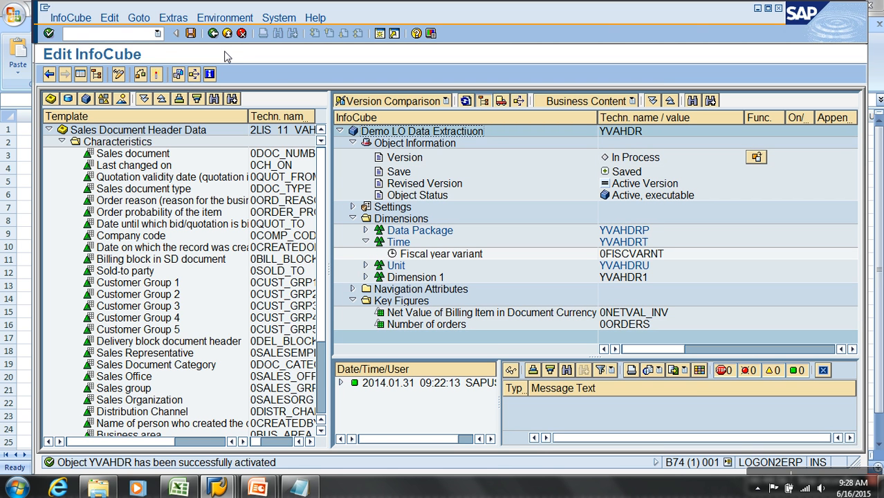
{"action": "left_click", "coordinate": [227, 33]}
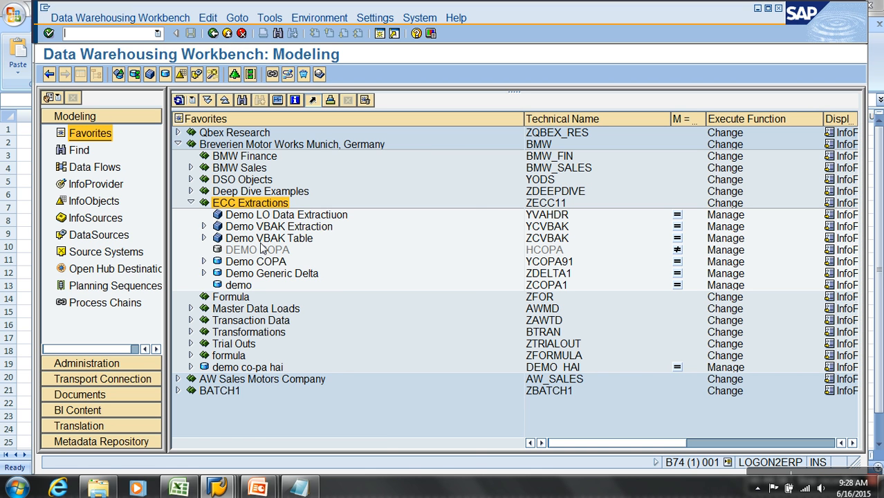
Start a transformation for InfoCube YVAHDR with a DataSource as source type and T90CLNT090 as source system.
{"action": "left_click", "coordinate": [284, 215]}
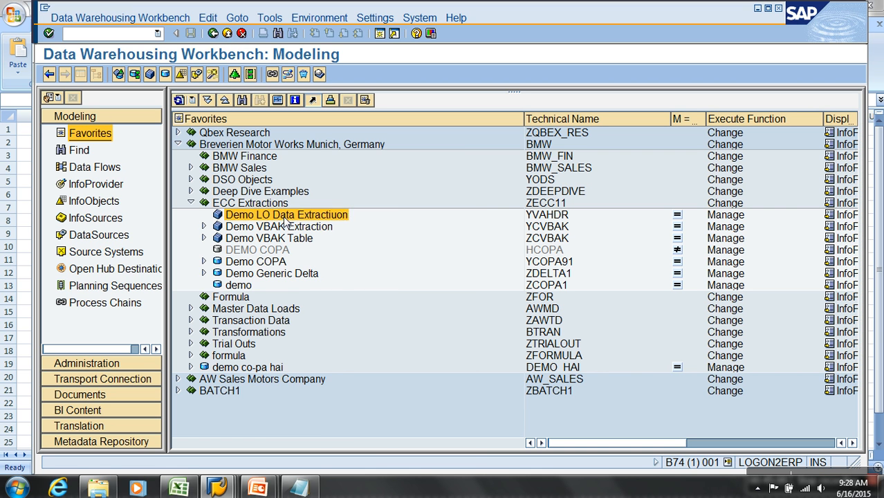
{"action": "right_click", "coordinate": [285, 220]}
{"action": "left_click", "coordinate": [381, 392]}
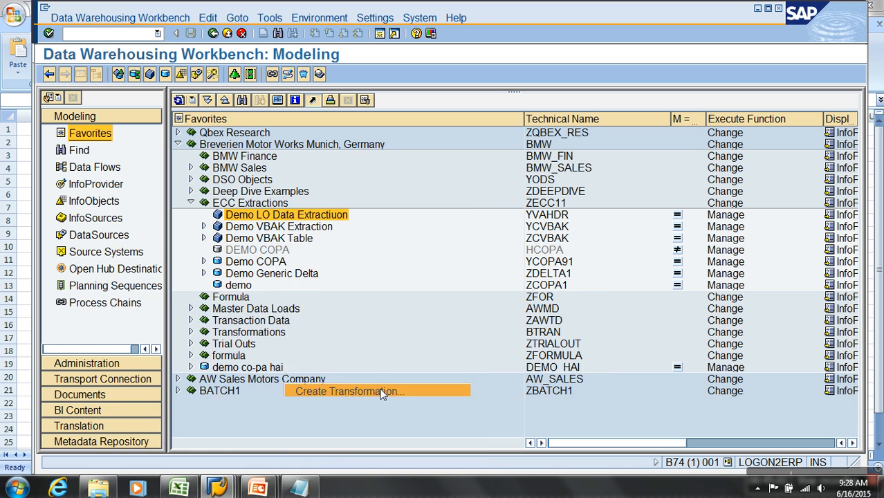
{"action": "left_click", "coordinate": [318, 349]}
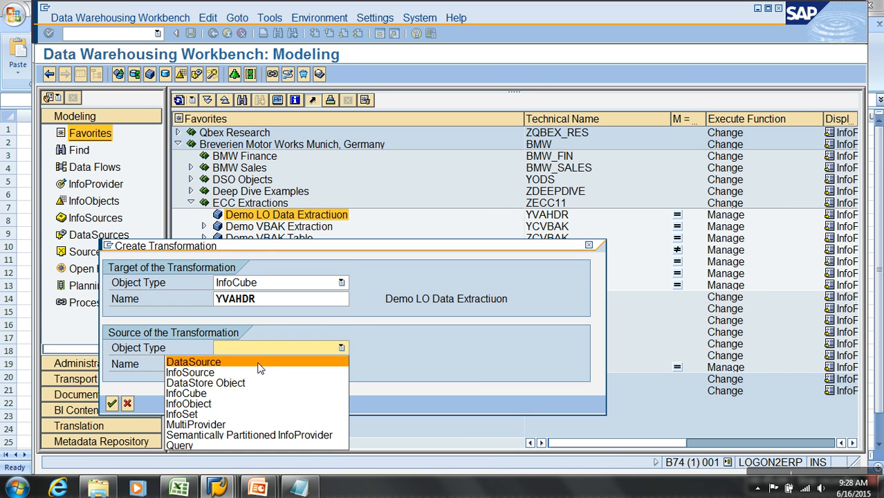
{"action": "left_click", "coordinate": [260, 362]}
{"action": "left_click", "coordinate": [265, 365]}
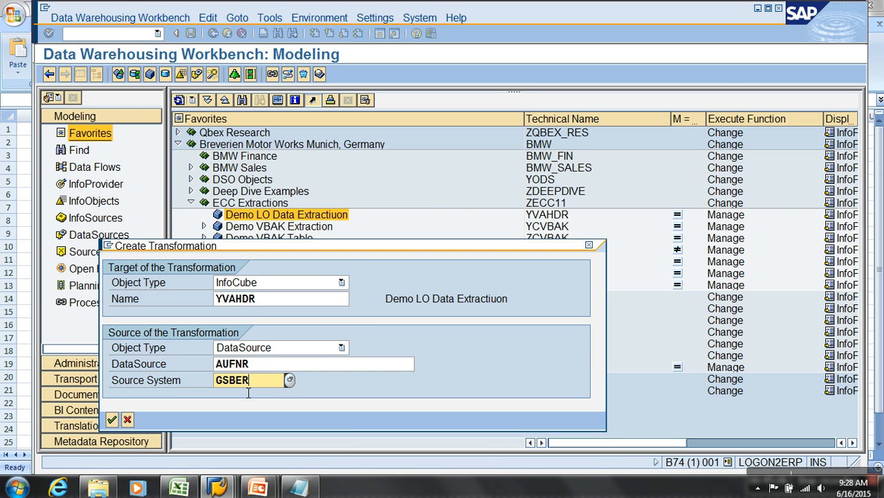
{"action": "key", "text": "BackSpace"}
{"action": "key", "text": "BackSpace"}
{"action": "key", "text": "BackSpace"}
{"action": "key", "text": "BackSpace"}
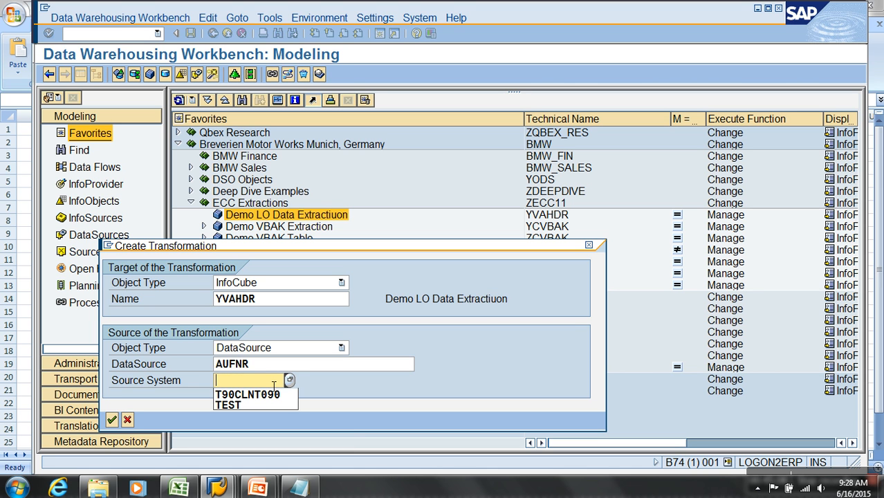
{"action": "key", "text": "Down"}
{"action": "key", "text": "Return"}
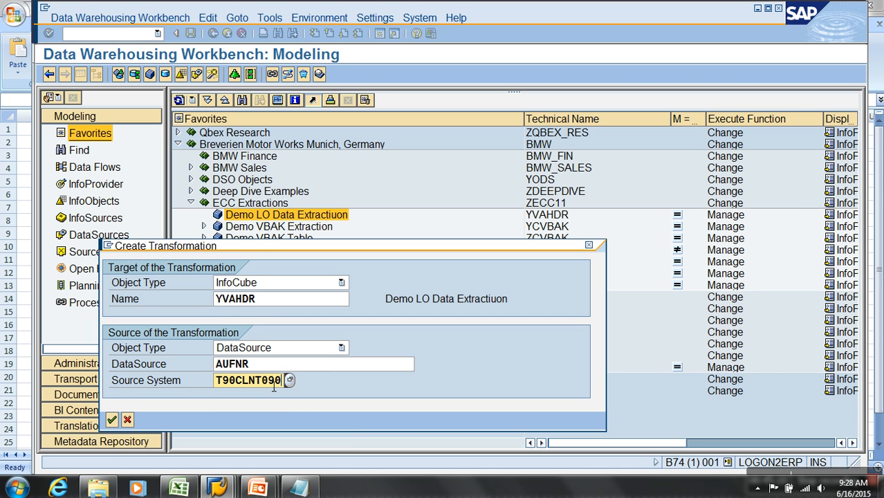
Set the source DataSource to 2lis_11_vahdr and generate the transformation proposal.
{"action": "key", "text": "shift+Tab"}
{"action": "key", "text": "Delete"}
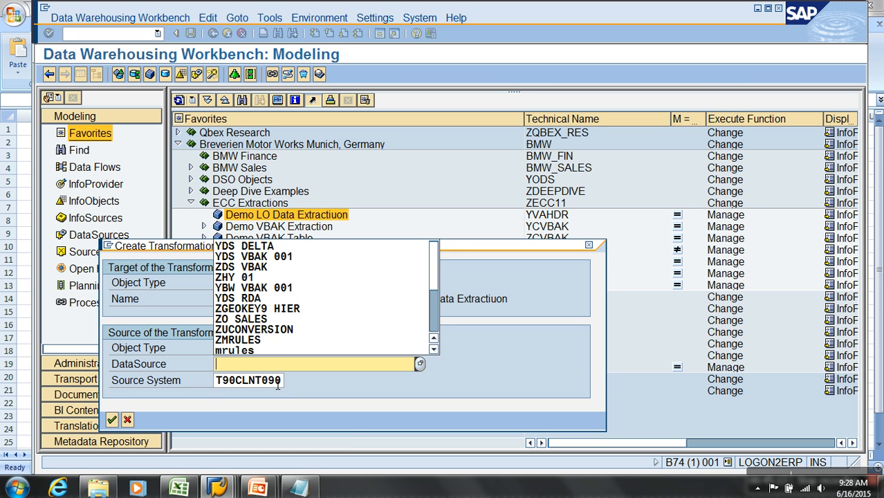
{"action": "type", "text": "21"}
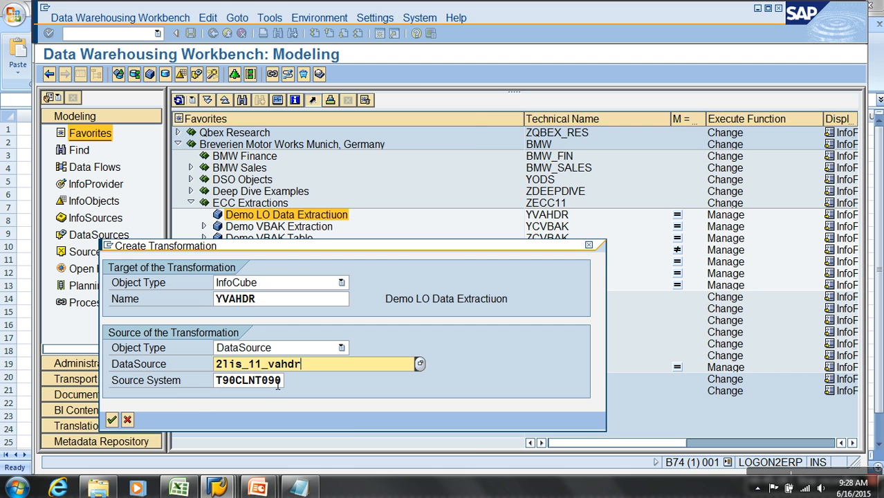
{"action": "type", "text": "is_11_vahdr"}
{"action": "key", "text": "Return"}
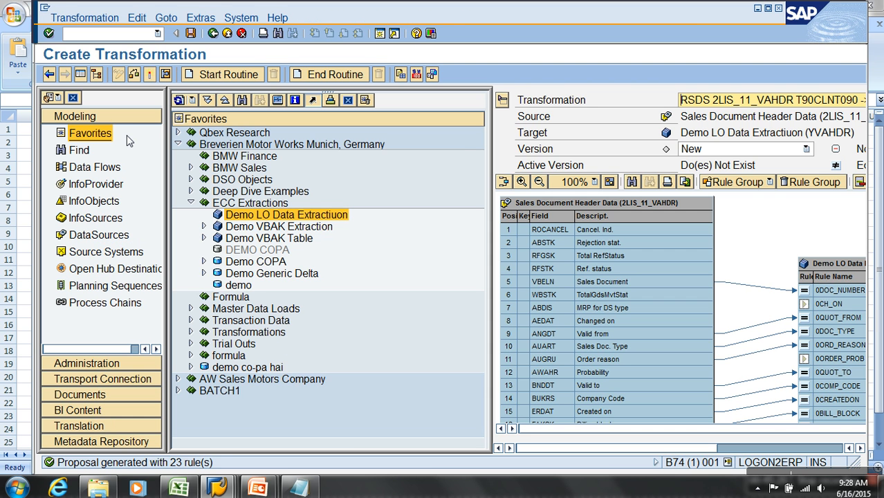
Map AUFNR, GSBER and GSKST to their same-named InfoObjects, and NETWR with currency WAERK to 0NETVAL_INV.
{"action": "left_click", "coordinate": [80, 74]}
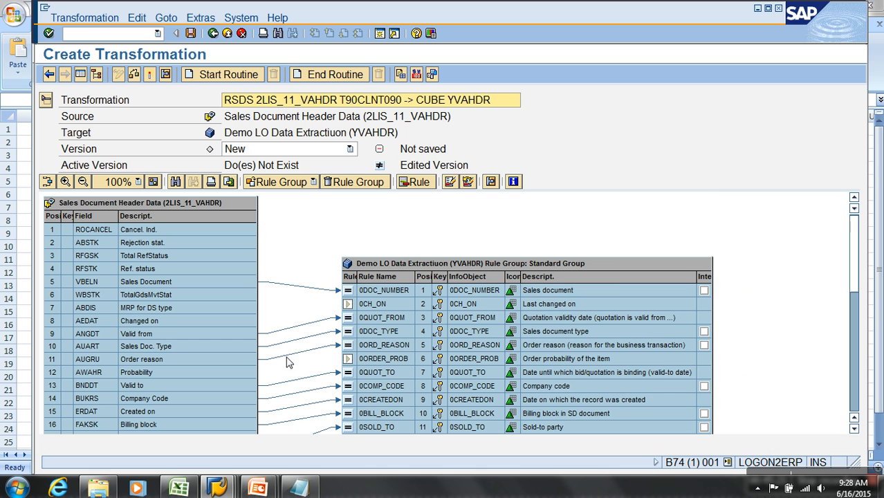
{"action": "left_click_drag", "start_coordinate": [855, 248], "coordinate": [860, 369]}
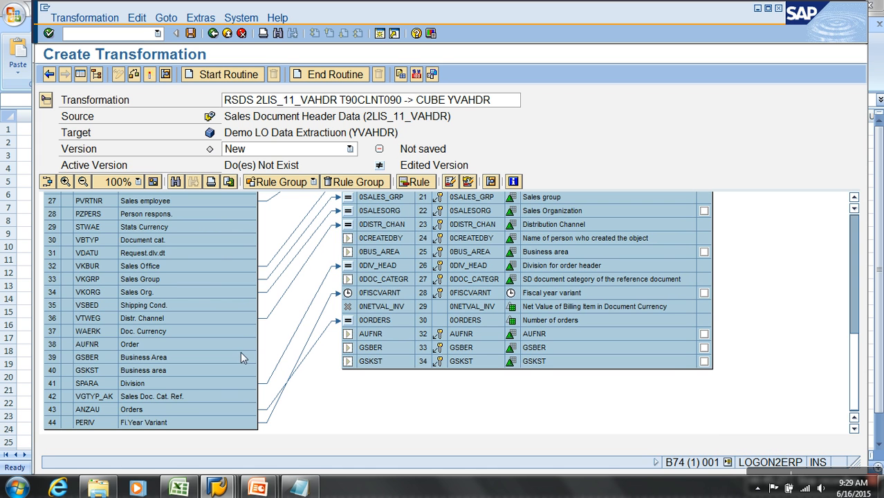
{"action": "left_click_drag", "start_coordinate": [245, 358], "coordinate": [361, 351]}
{"action": "left_click_drag", "start_coordinate": [225, 370], "coordinate": [373, 363]}
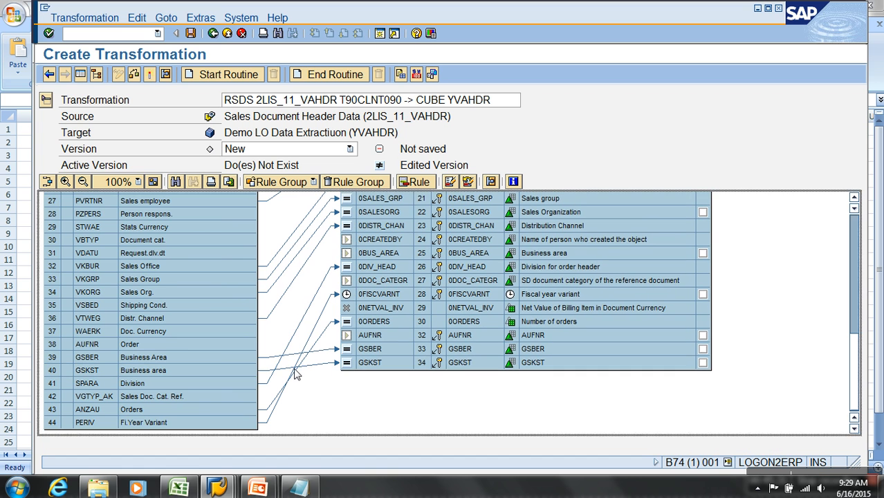
{"action": "left_click_drag", "start_coordinate": [223, 345], "coordinate": [374, 345]}
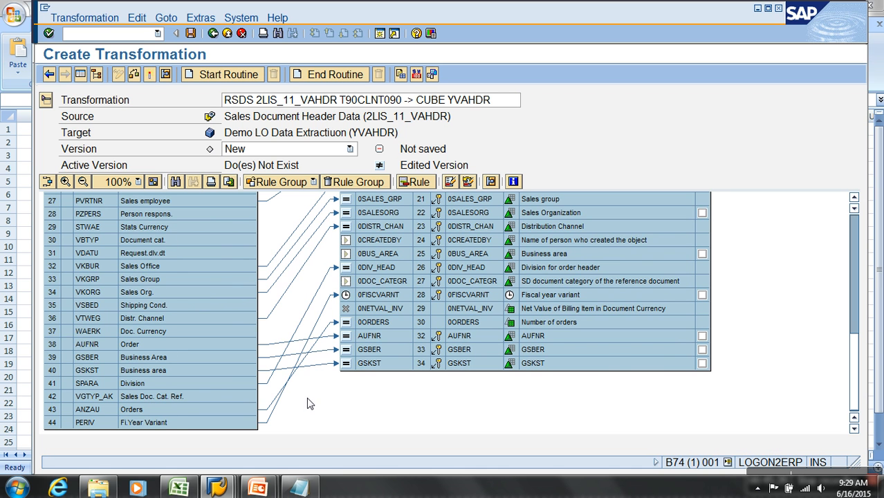
{"action": "left_click_drag", "start_coordinate": [854, 375], "coordinate": [854, 348]}
{"action": "left_click_drag", "start_coordinate": [226, 255], "coordinate": [366, 382]}
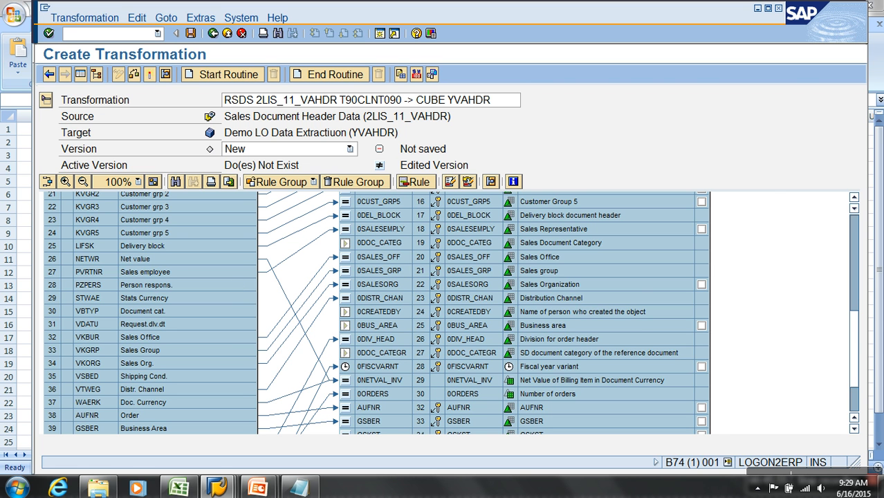
Activate the transformation from 2LIS_11_VAHDR to YVAHDR, accepting the log, and return to the modeling tree.
{"action": "left_click_drag", "start_coordinate": [855, 352], "coordinate": [855, 272]}
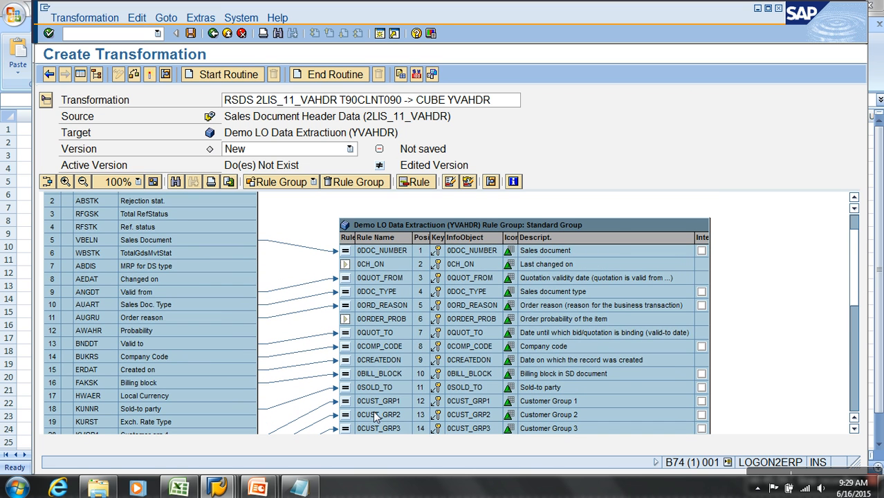
{"action": "left_click", "coordinate": [134, 74]}
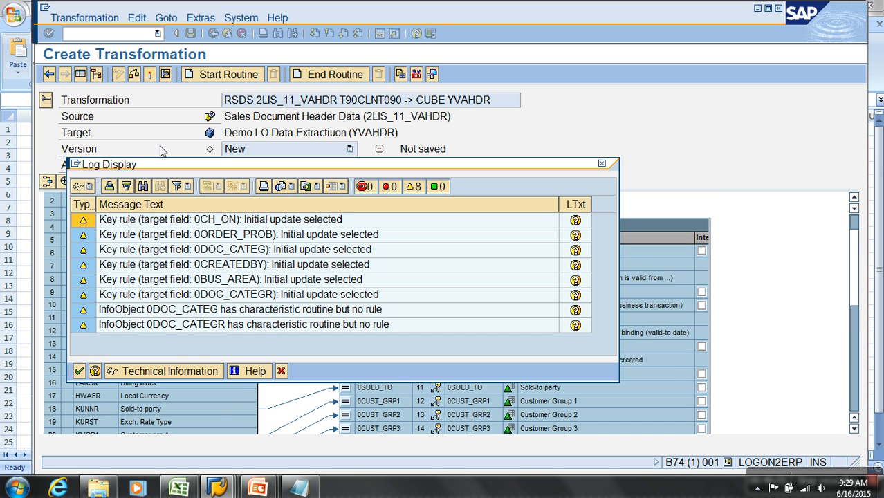
{"action": "left_click", "coordinate": [79, 371]}
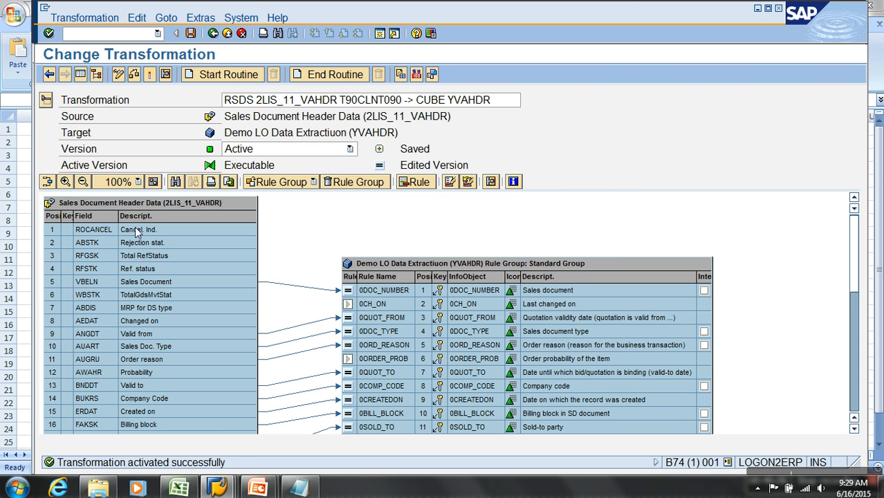
{"action": "left_click", "coordinate": [213, 33]}
Open InfoPackage ip 2LIS_11_VAHDR beneath Sales Document Header Data and view its data selection.
{"action": "left_click", "coordinate": [217, 227]}
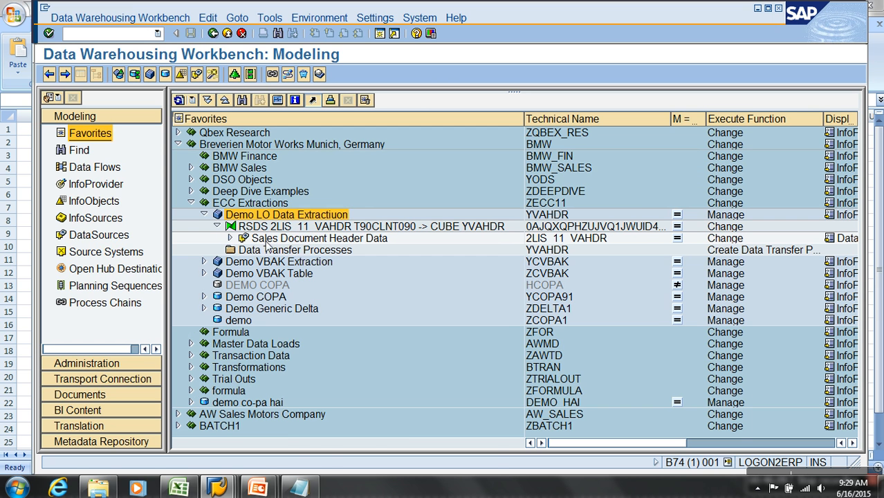
{"action": "right_click", "coordinate": [250, 238]}
{"action": "left_click", "coordinate": [232, 239]}
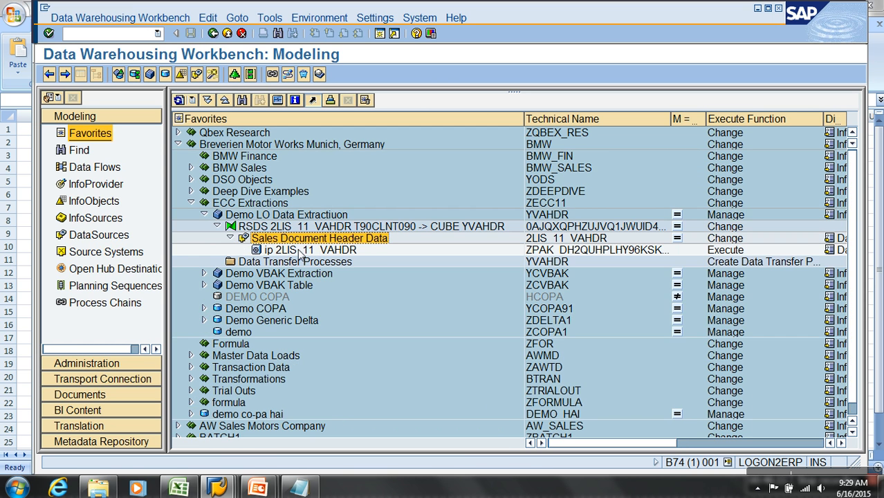
{"action": "double_click", "coordinate": [298, 251]}
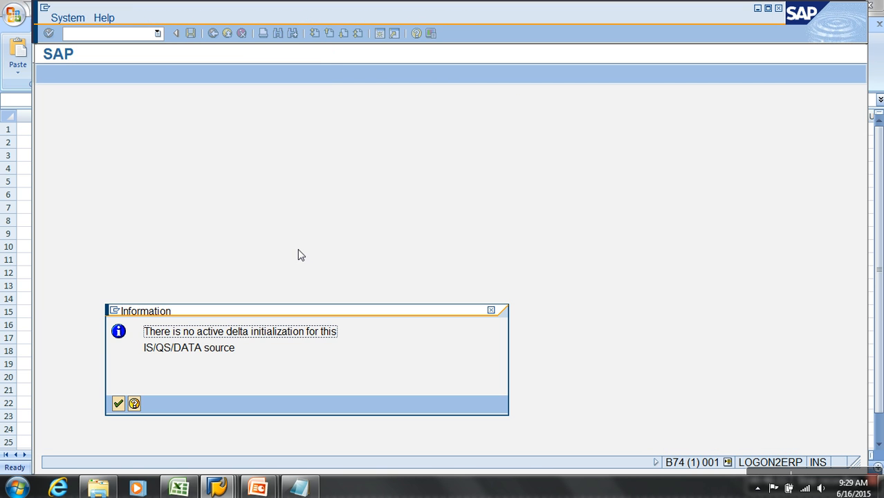
{"action": "left_click", "coordinate": [119, 404]}
{"action": "left_click", "coordinate": [578, 199]}
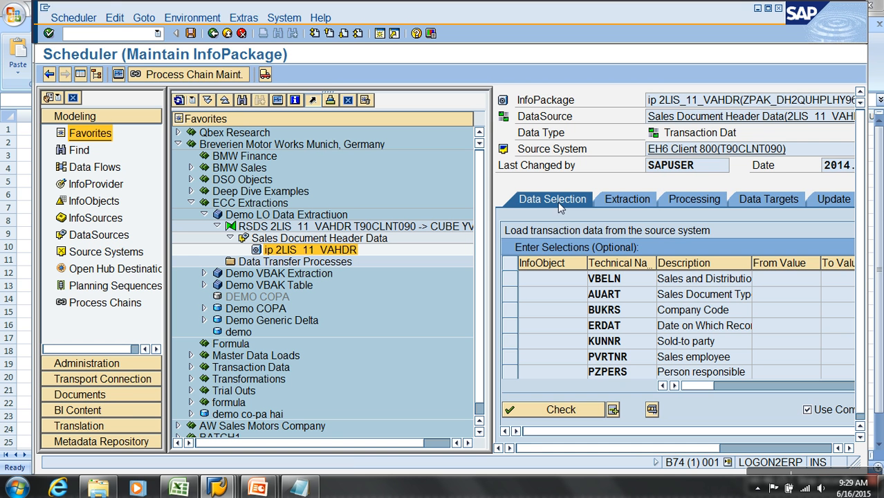
Try to delete InfoPackage ip 2LIS_11_VAHDR while it is open in the Scheduler.
{"action": "right_click", "coordinate": [320, 251]}
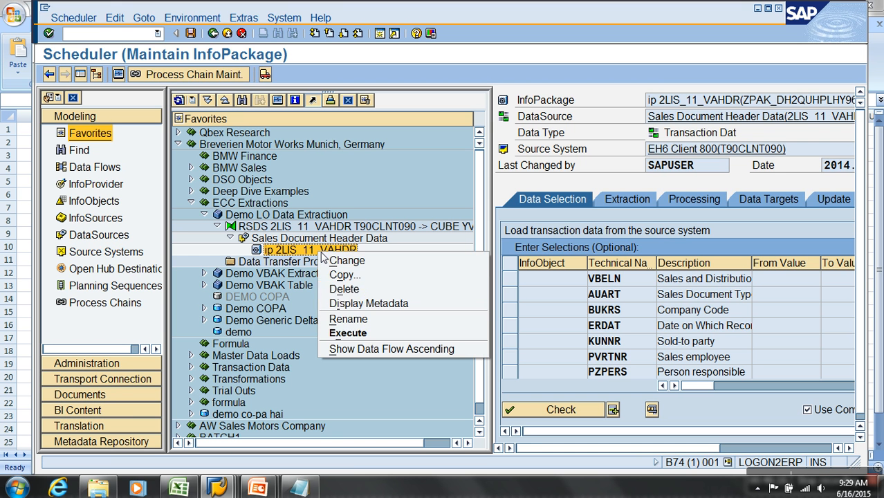
{"action": "left_click", "coordinate": [355, 285]}
{"action": "left_click", "coordinate": [117, 405]}
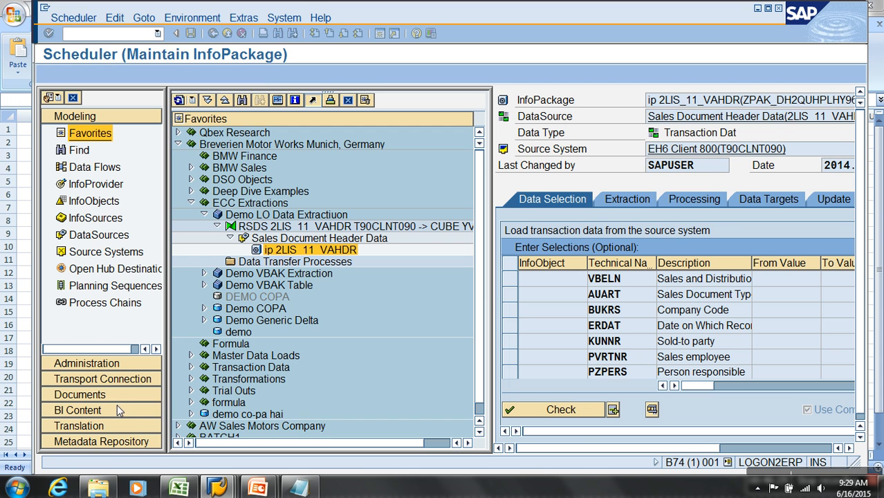
Leave the Scheduler and delete InfoPackage ip 2LIS_11_VAHDR.
{"action": "left_click", "coordinate": [223, 33]}
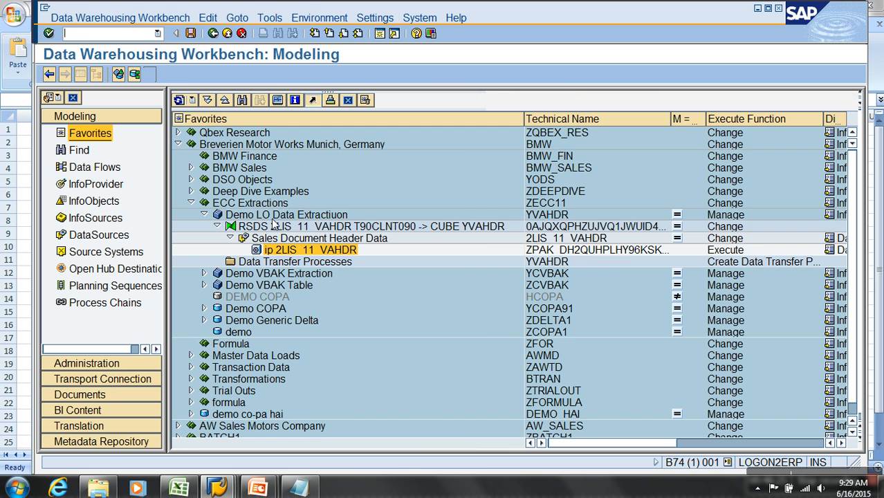
{"action": "right_click", "coordinate": [320, 250]}
{"action": "left_click", "coordinate": [351, 282]}
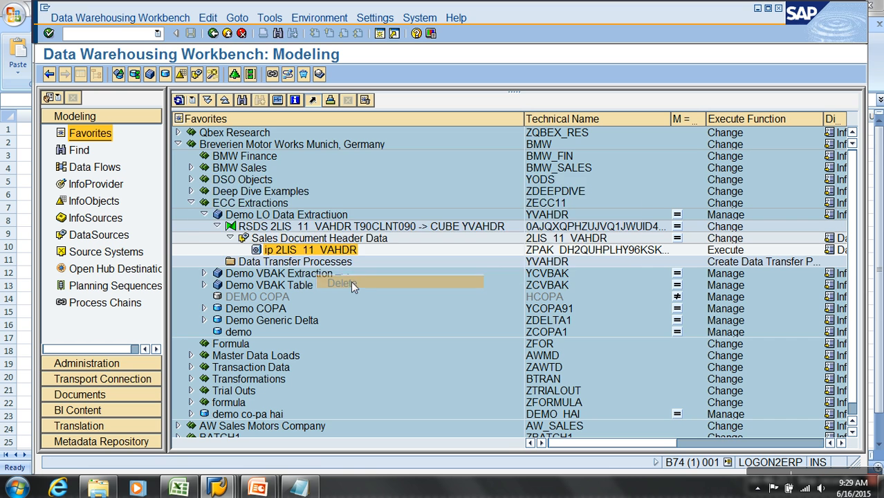
{"action": "left_click", "coordinate": [295, 268]}
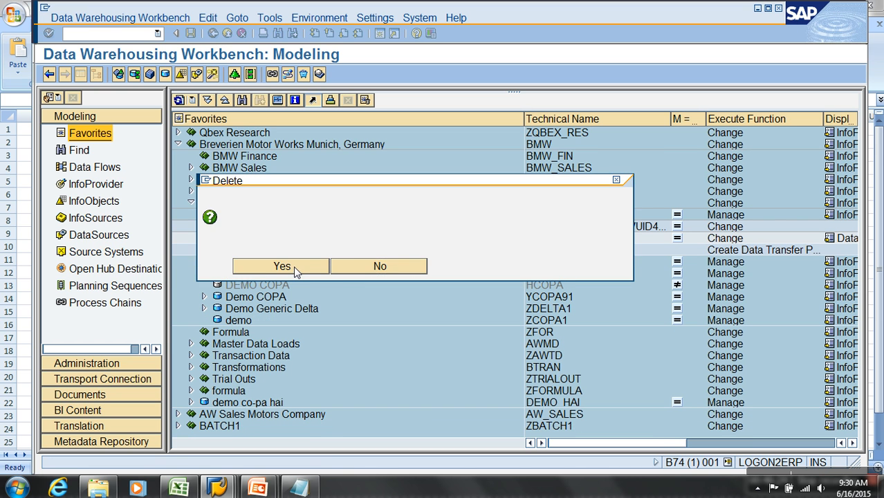
Create and save an InfoPackage described as ip lo init for Sales Document Header Data, and return to the modeling tree.
{"action": "right_click", "coordinate": [324, 241]}
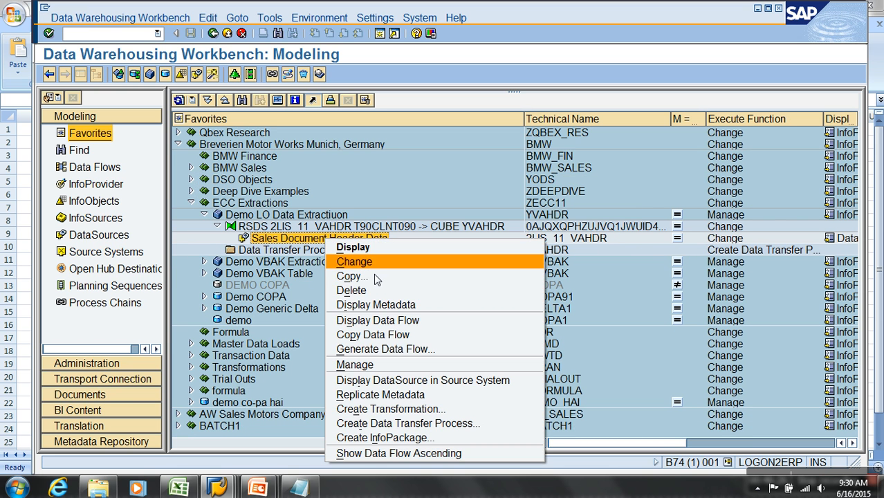
{"action": "left_click", "coordinate": [392, 436]}
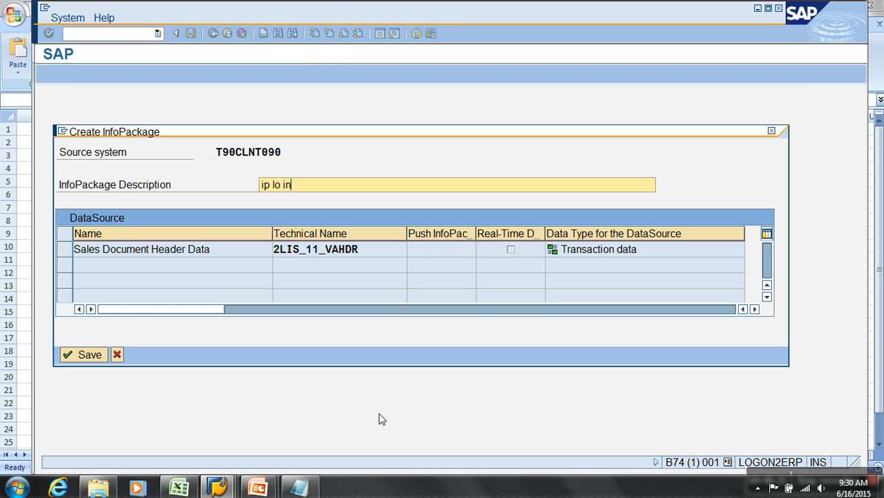
{"action": "type", "text": "ip lo init"}
{"action": "key", "text": "Return"}
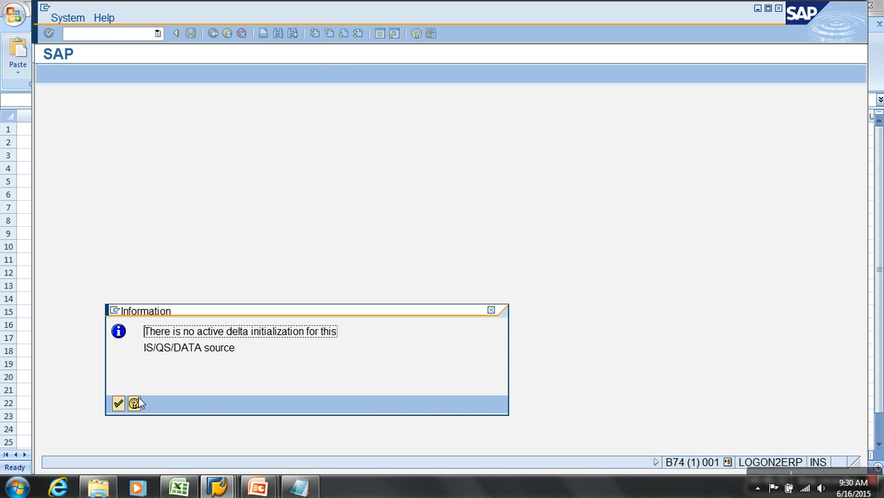
{"action": "left_click", "coordinate": [117, 404]}
{"action": "left_click", "coordinate": [191, 33]}
{"action": "left_click", "coordinate": [227, 33]}
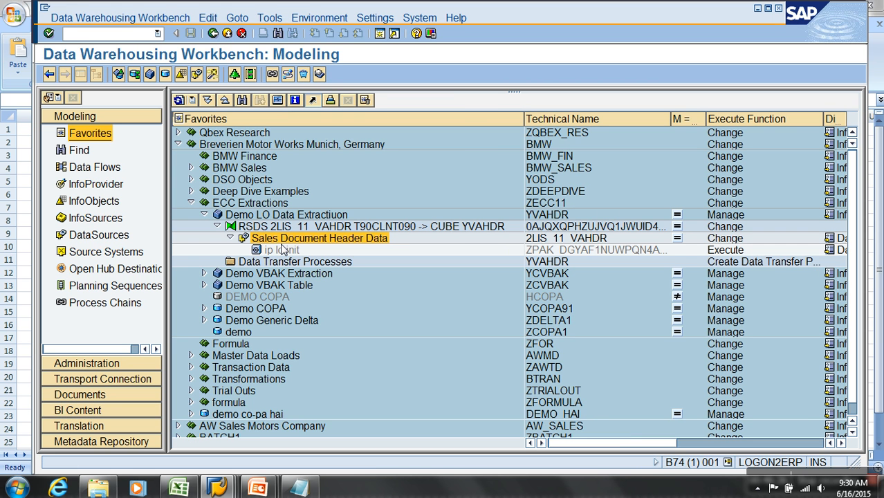
Create and activate a data transfer process from 2LIS_11_VAHDR to YVAHDR with the proposed settings, and return to the modeling tree.
{"action": "right_click", "coordinate": [297, 265]}
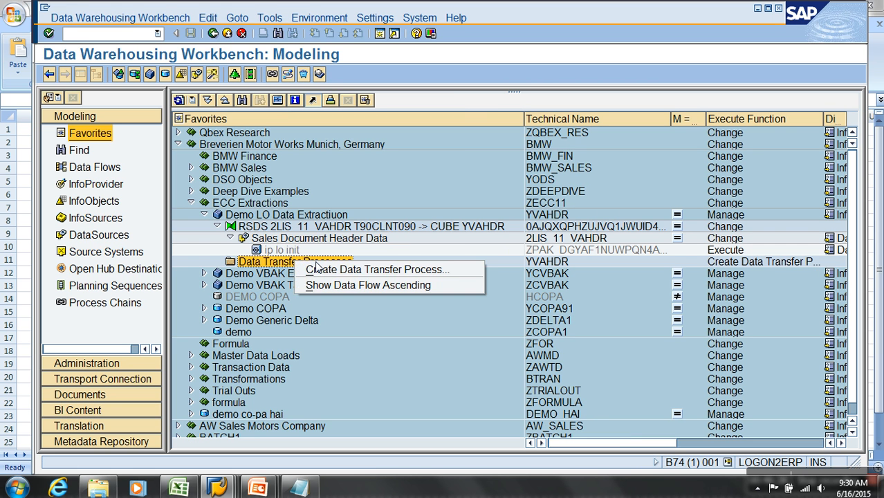
{"action": "left_click", "coordinate": [322, 269]}
{"action": "key", "text": "Return"}
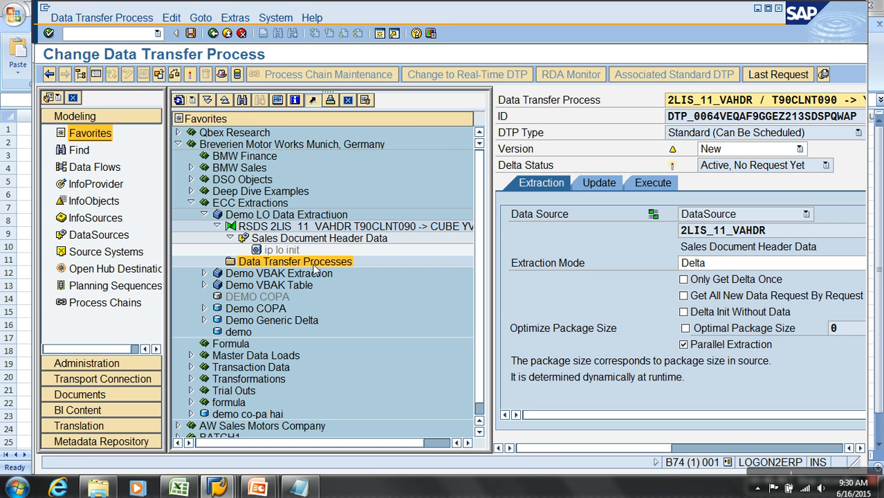
{"action": "left_click", "coordinate": [191, 76]}
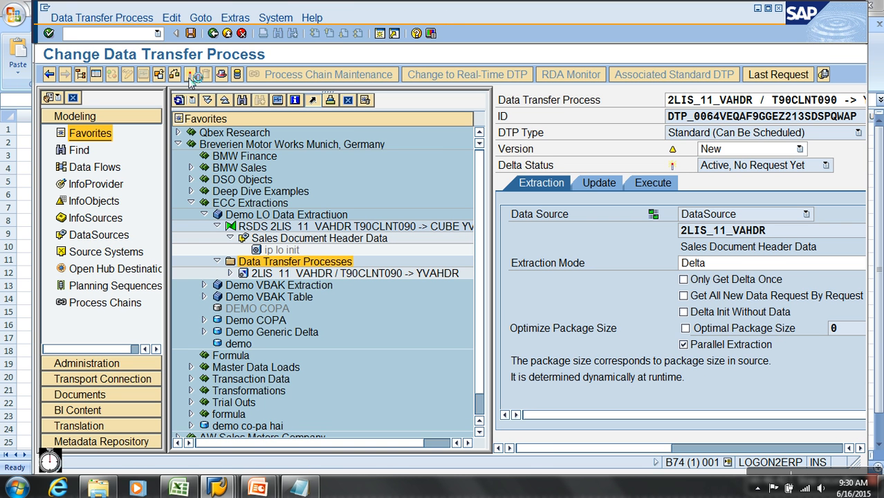
{"action": "left_click", "coordinate": [226, 33]}
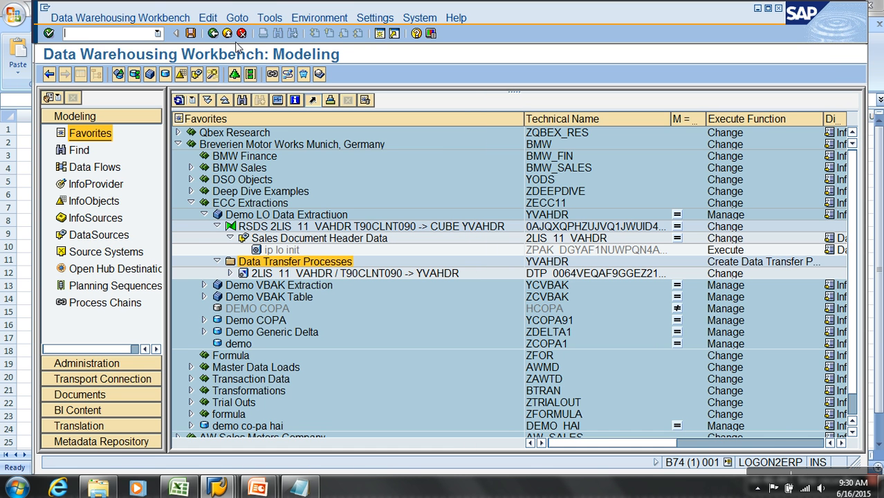